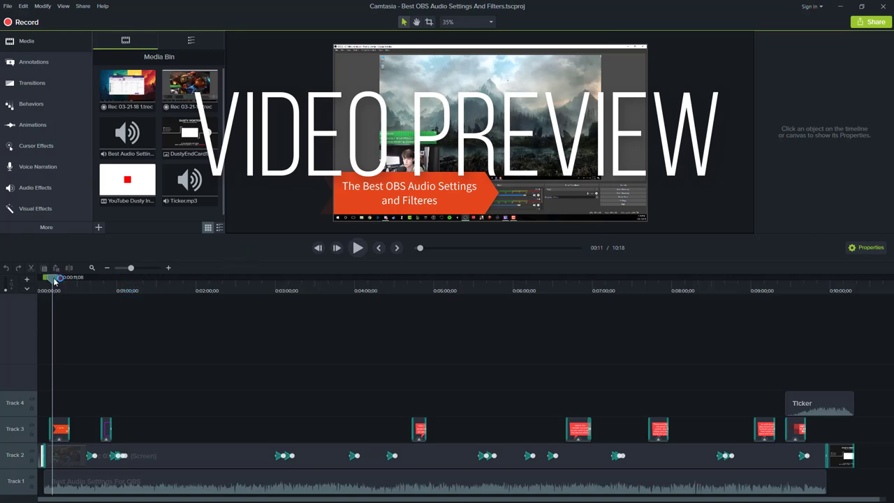
Scrub through the OBS audio video and set the playhead to about 3:53.
drag(59, 276, 164, 297)
click(348, 309)
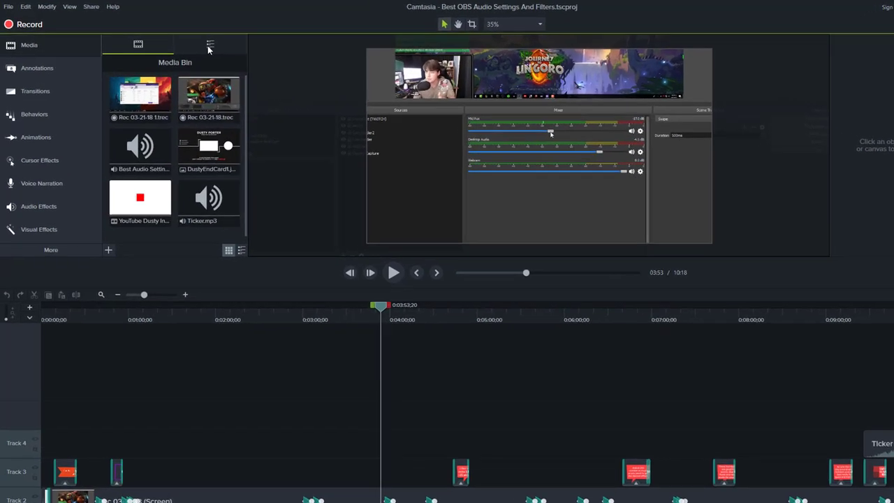
click(191, 40)
click(198, 62)
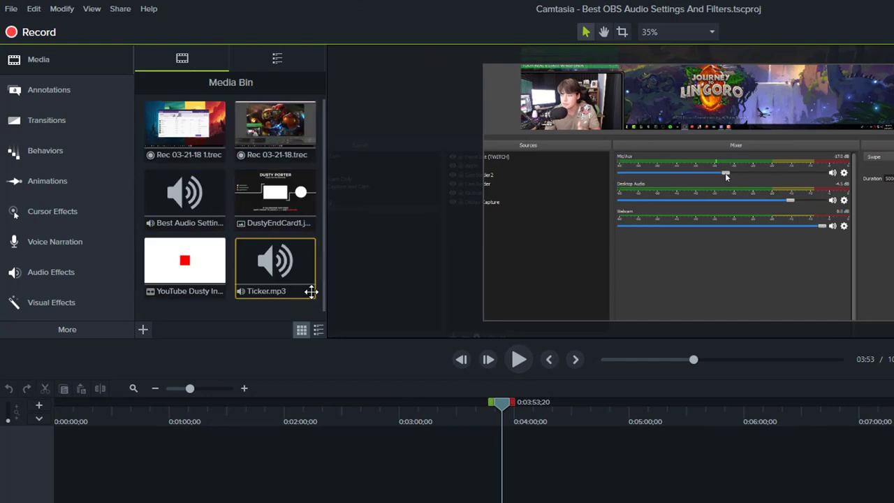
click(318, 329)
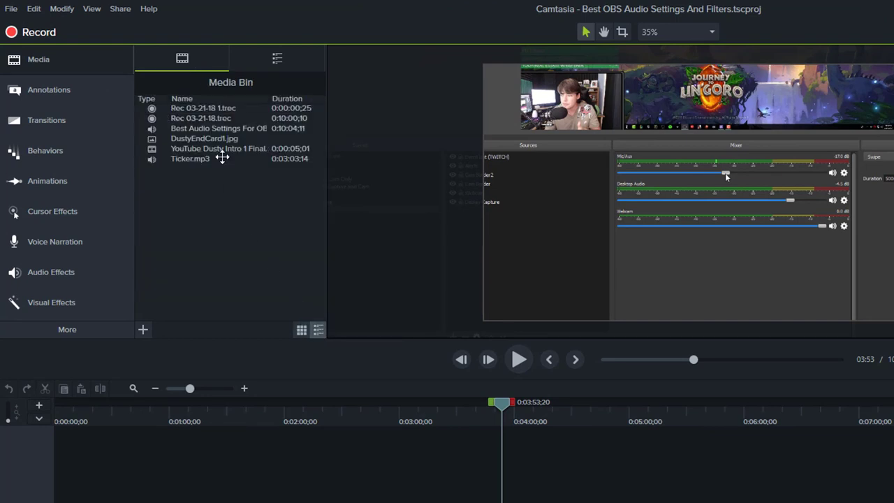
click(301, 329)
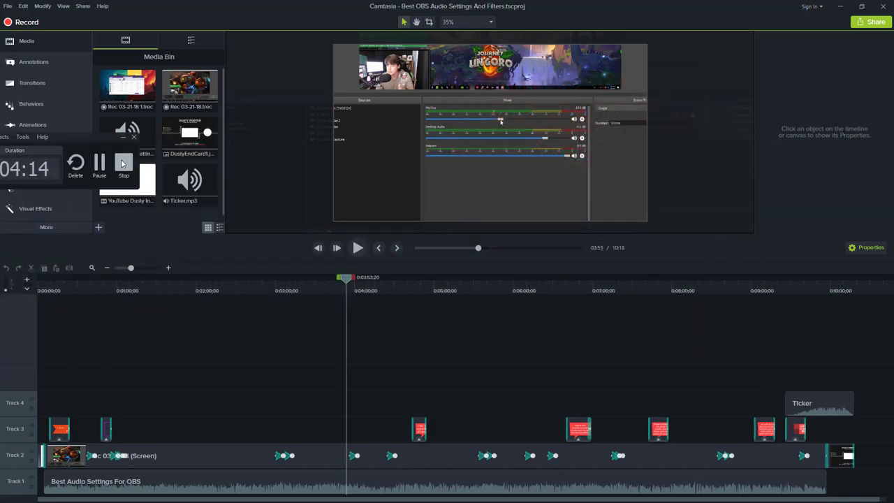
drag(410, 229, 494, 176)
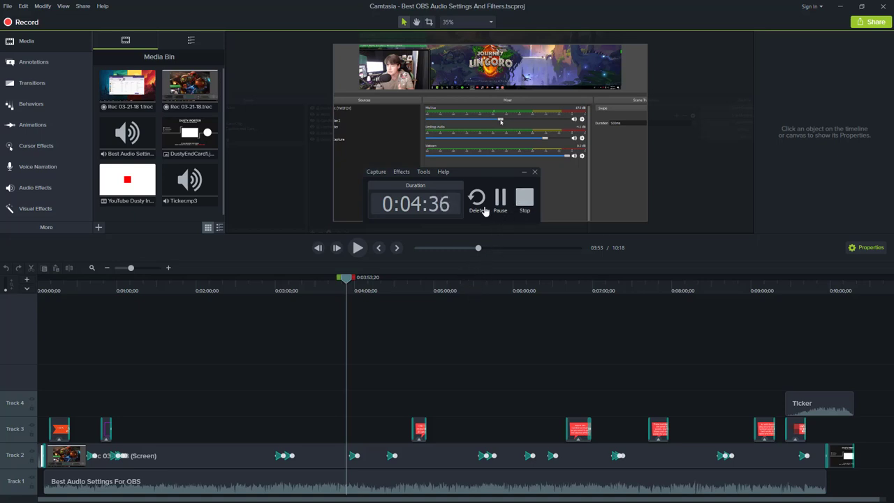
click(377, 172)
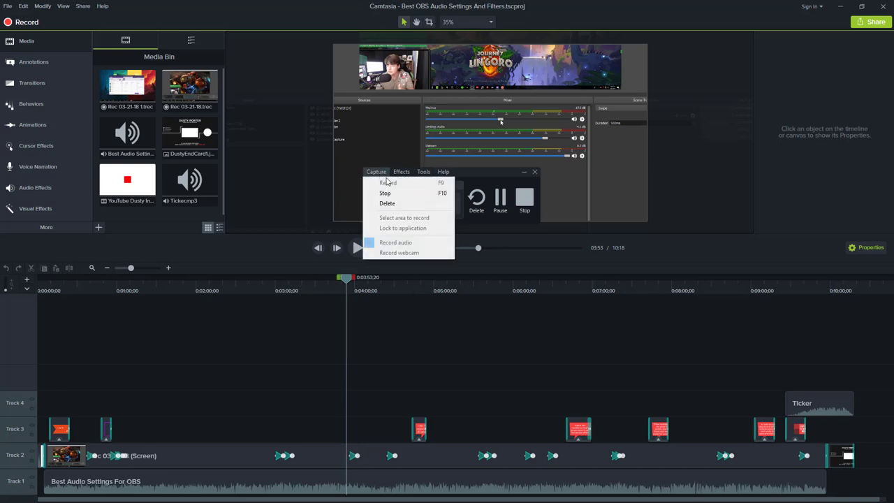
mouse_move(403, 175)
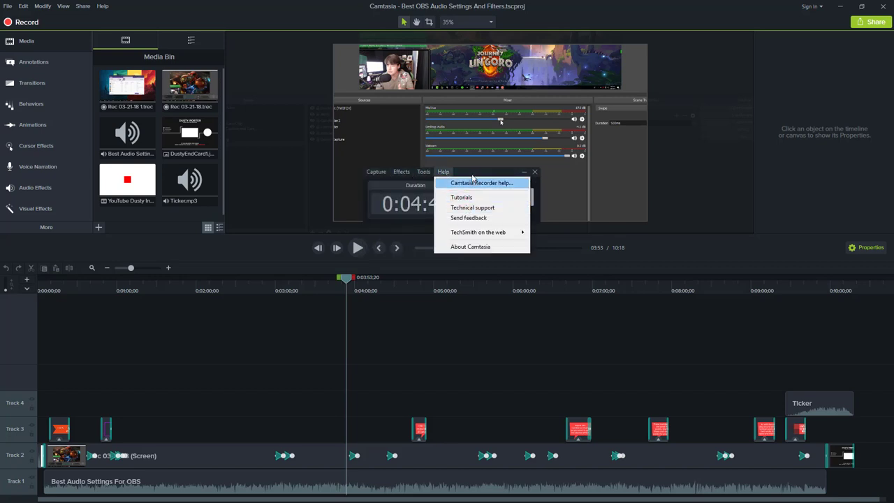
click(471, 172)
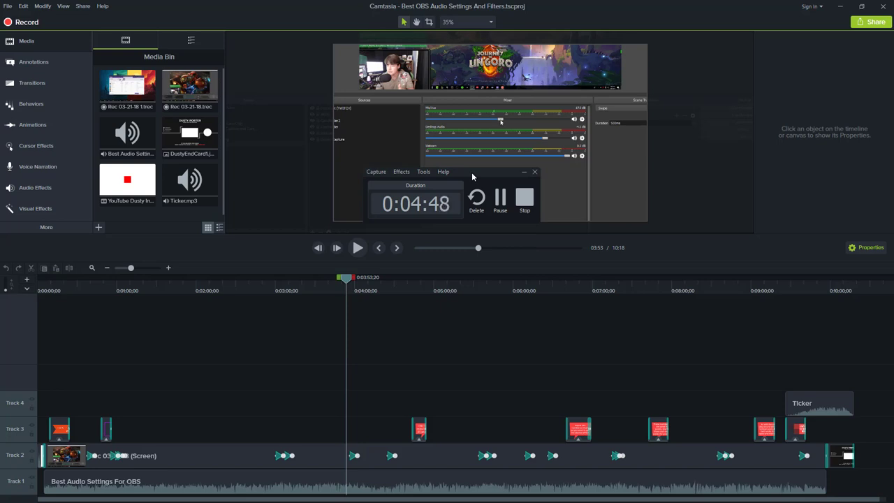
drag(471, 172, 84, 230)
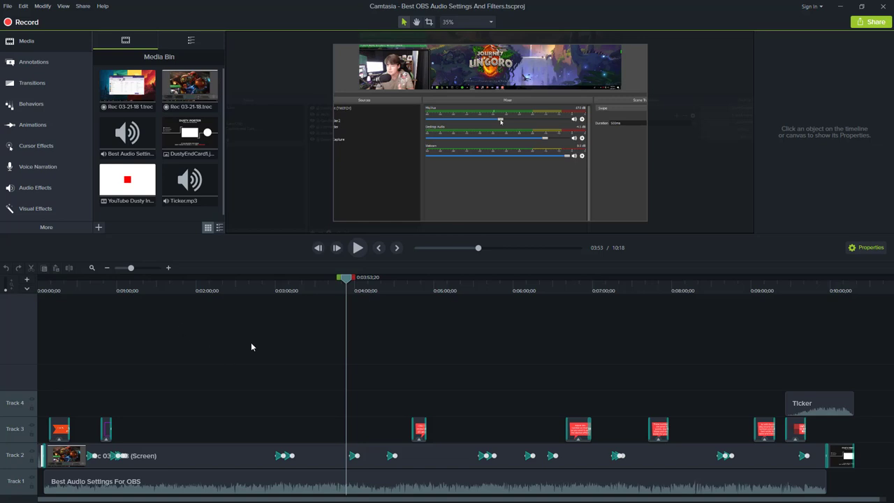
Briefly play the video, return the playhead to 3:36, and start dragging in the YouTube intro clip.
click(358, 249)
click(359, 249)
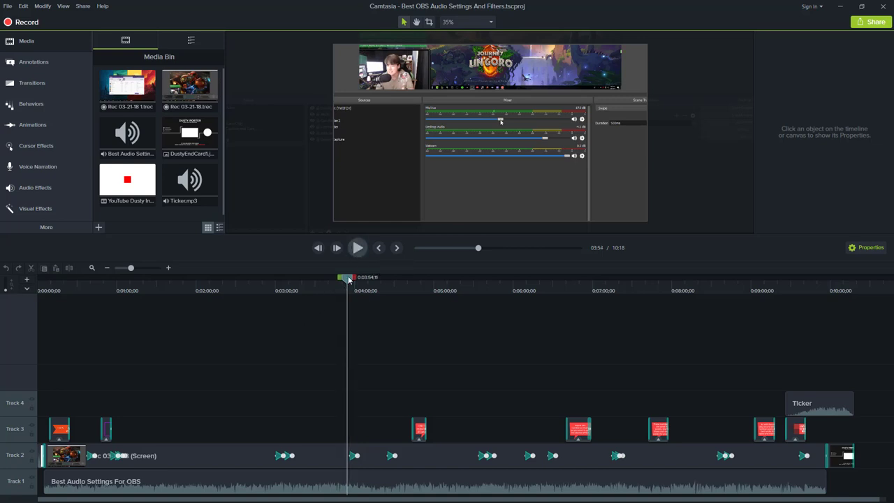
drag(346, 279, 312, 317)
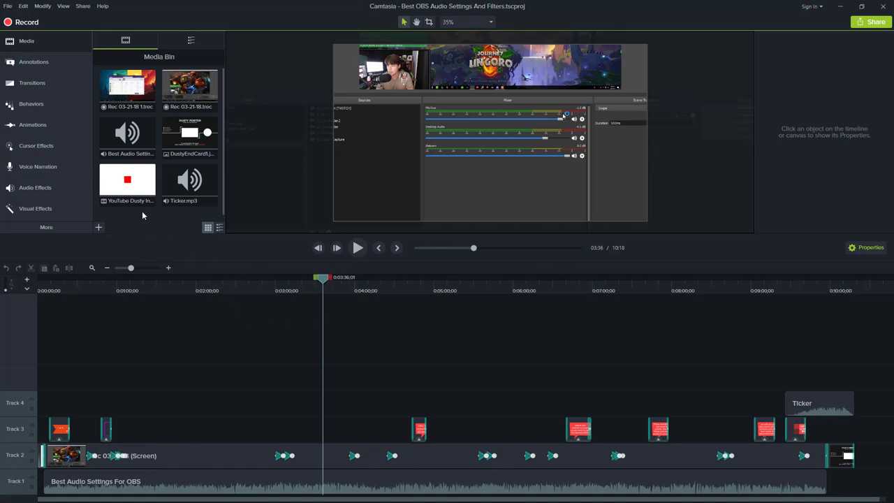
drag(142, 185, 209, 383)
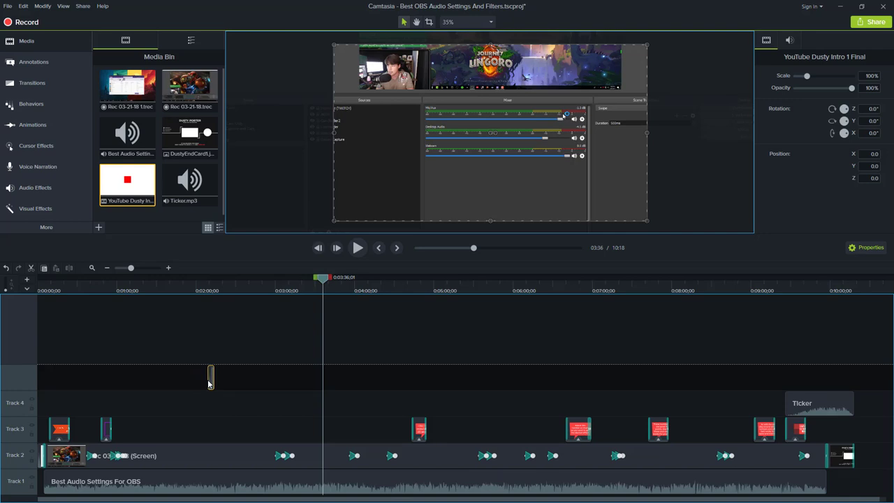
Drop the YouTube intro clip on Track 4 near 2:12 and scrub to its intro card.
drag(208, 383, 209, 384)
drag(209, 384, 218, 403)
click(214, 294)
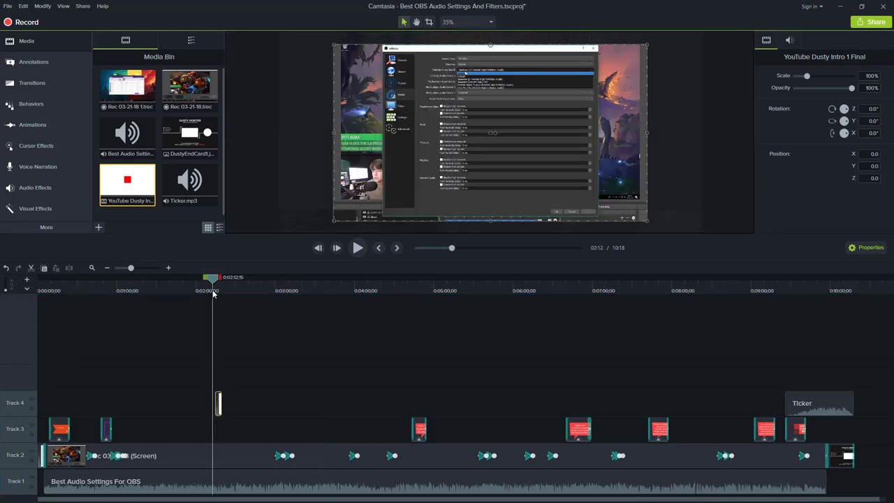
drag(214, 294, 217, 302)
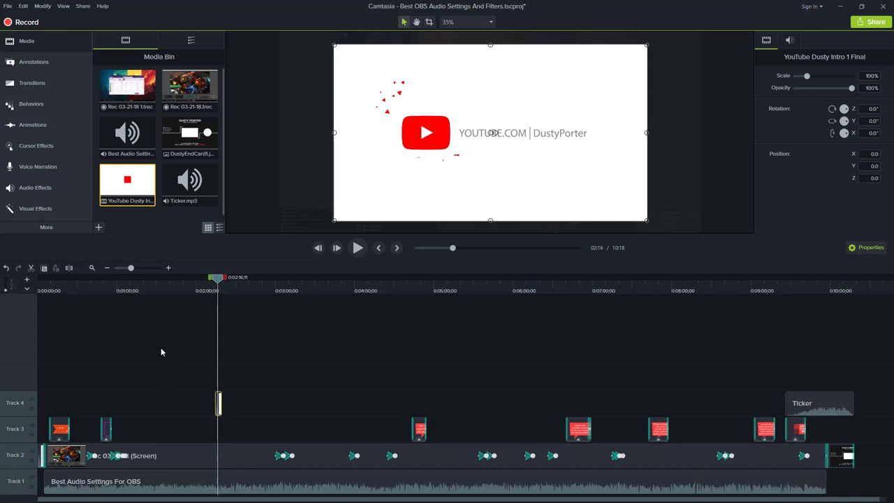
Delete the intro clip, undo that, then remove it via its context menu.
click(238, 396)
click(218, 403)
key(Delete)
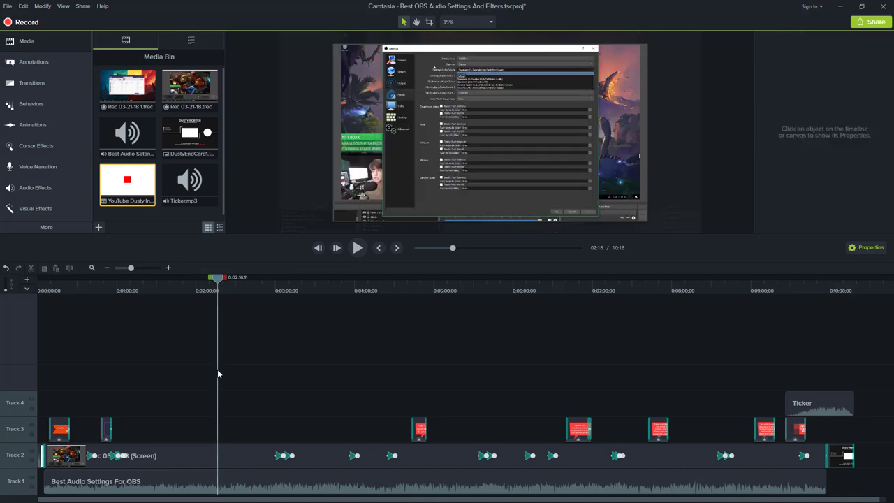
key(ctrl+z)
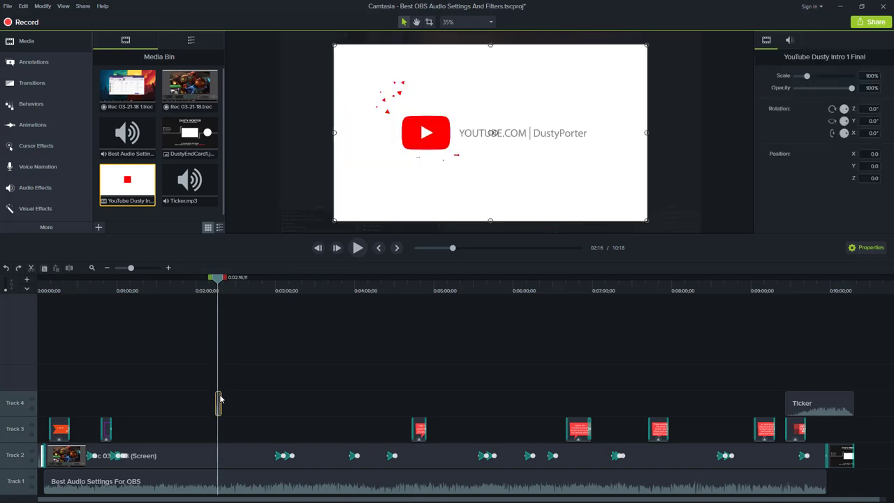
right_click(218, 403)
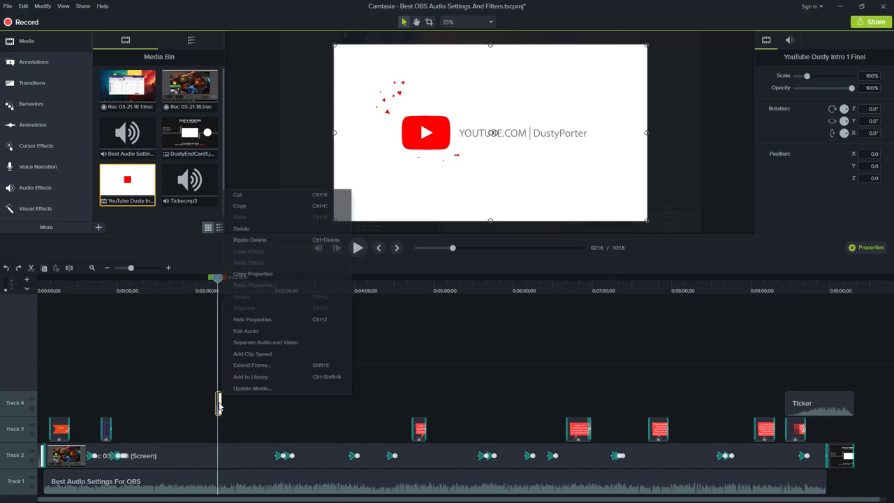
click(242, 228)
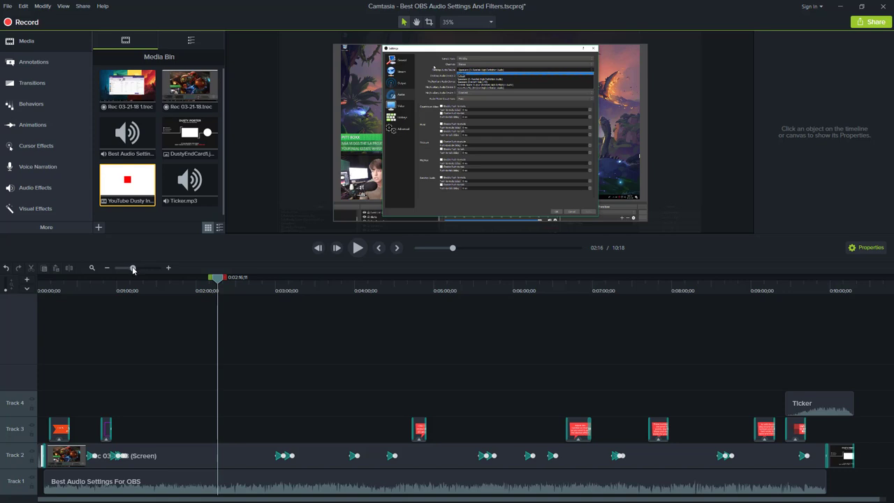
Zoom in to inspect the rectangle Shape callout on Track 3, then zoom out to show all clips.
mouse_move(131, 268)
mouse_down()
mouse_move(142, 268)
mouse_move(121, 268)
mouse_move(146, 271)
mouse_up()
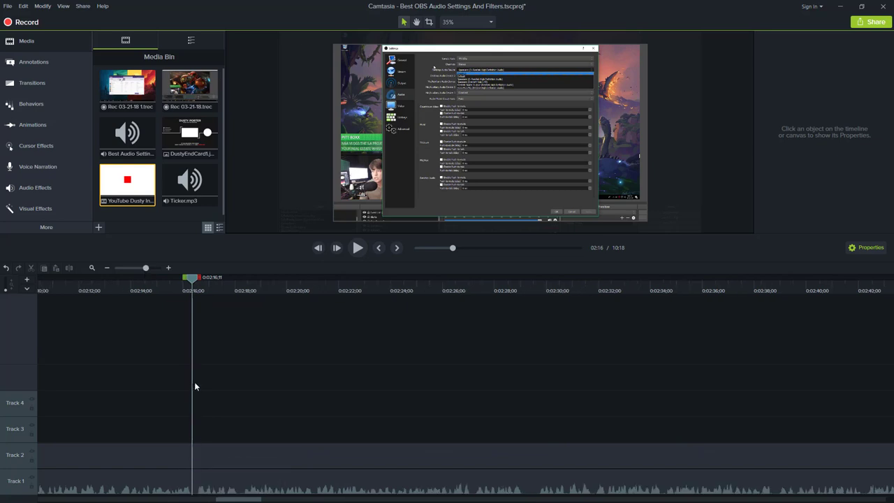
scroll(254, 482, left, 10)
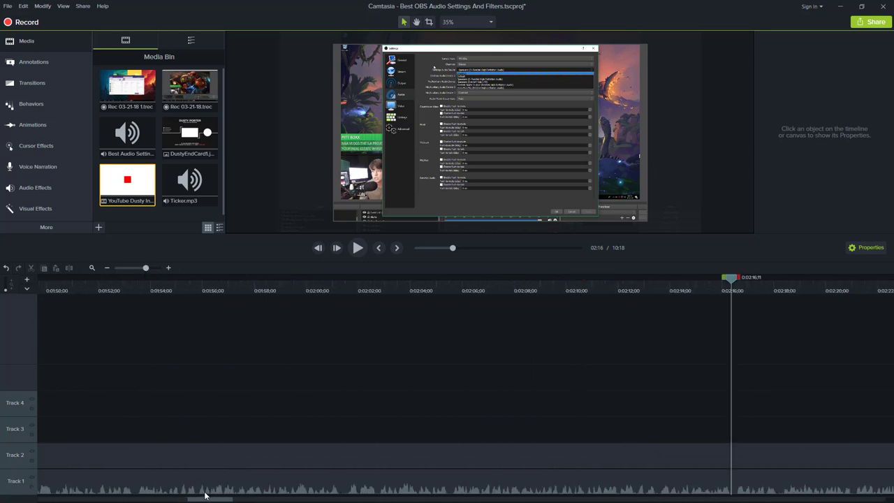
scroll(133, 486, left, 6)
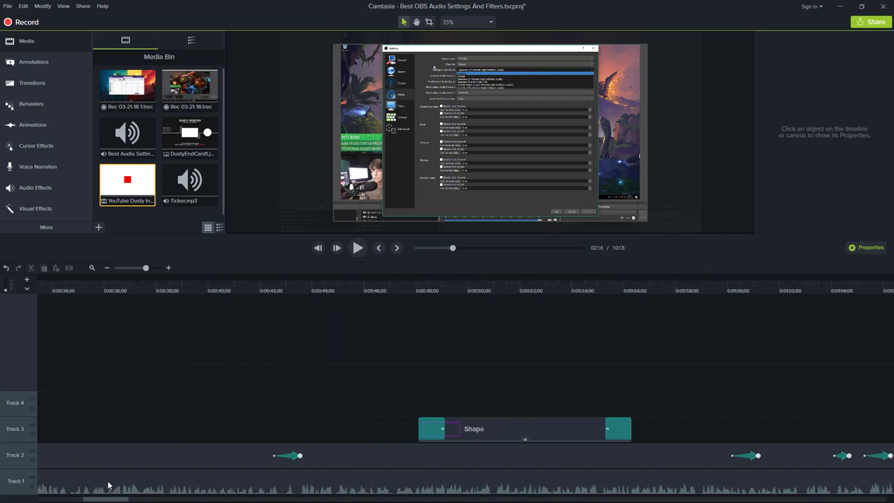
scroll(111, 486, right, 2)
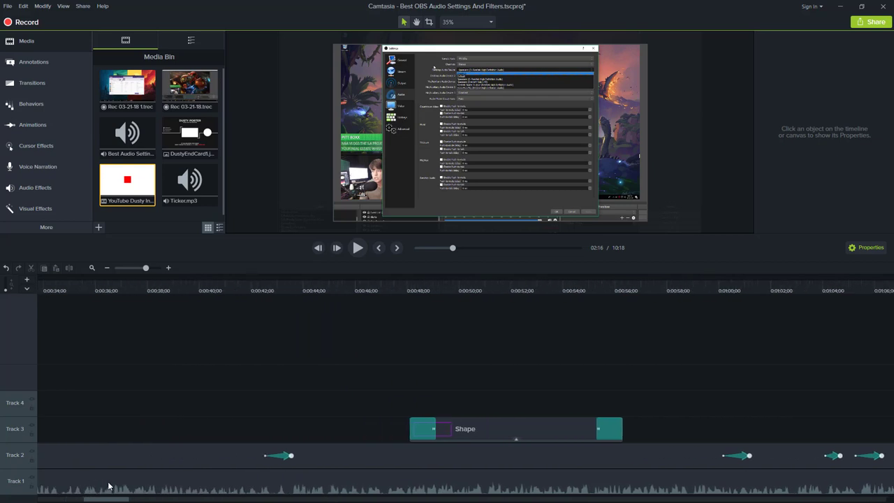
scroll(112, 485, right, 3)
scroll(110, 485, left, 2)
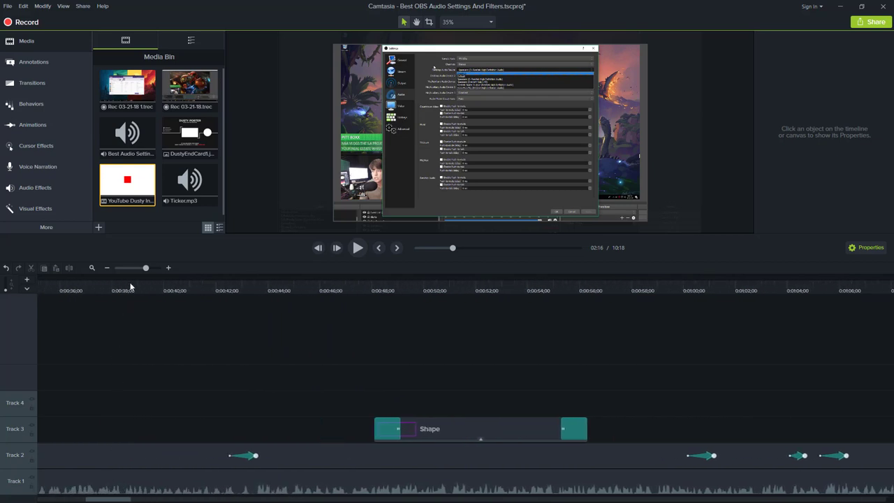
mouse_move(145, 267)
mouse_down()
mouse_move(120, 270)
mouse_move(132, 273)
mouse_up()
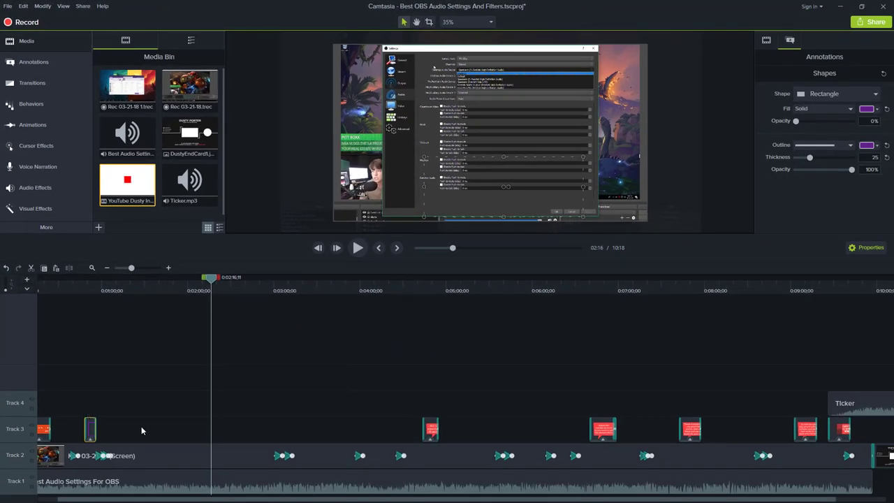
Paste a copy of the rectangle callout on Track 3 at 1:53, then remove it again.
click(141, 428)
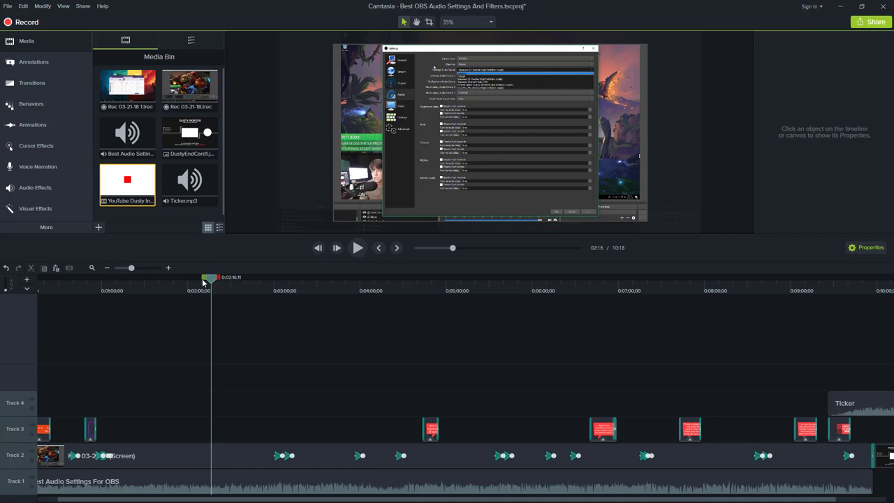
drag(210, 280, 178, 286)
key(ctrl+v)
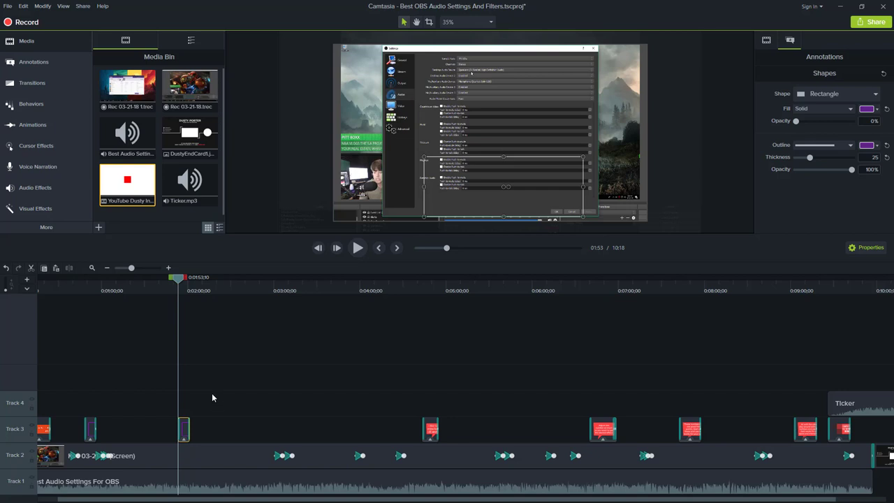
key(Delete)
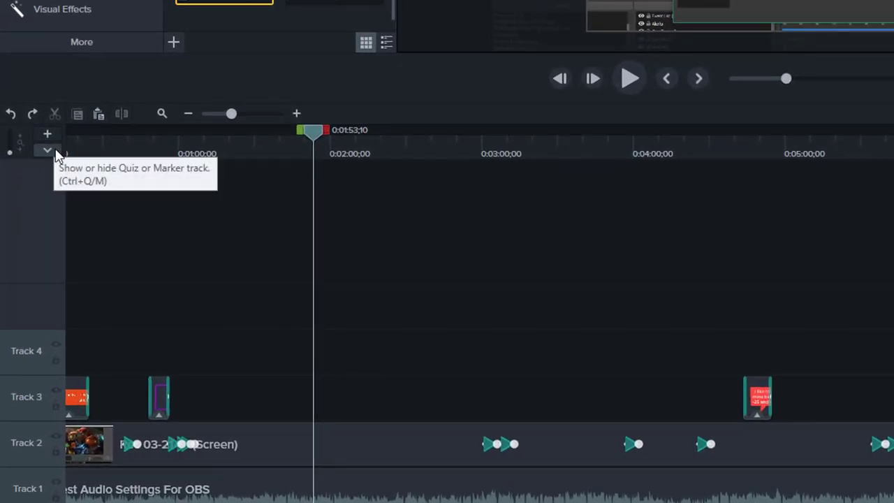
Add empty Track 5 and Track 6 above Track 4, giving six tracks.
click(49, 134)
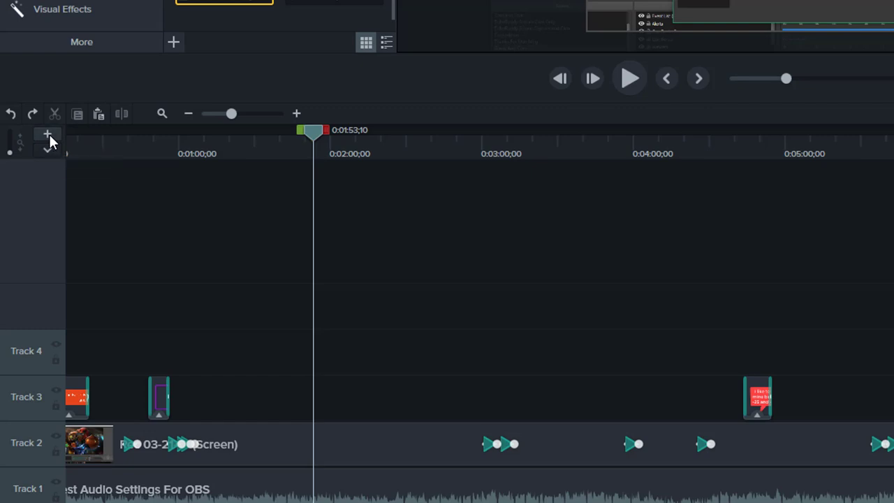
click(48, 134)
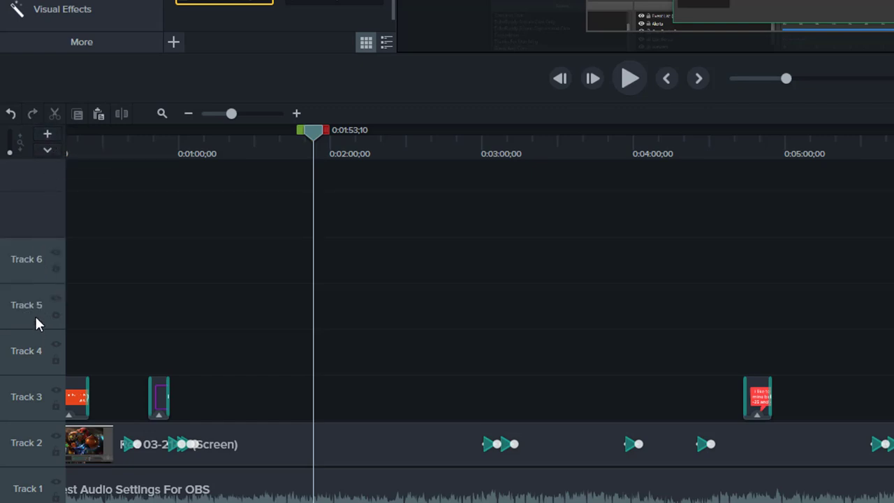
right_click(29, 265)
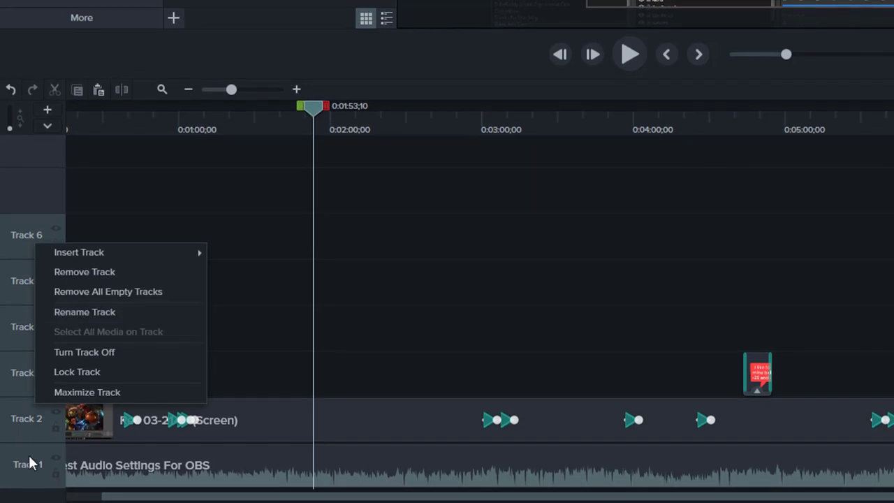
Close the Track 6 menu and name the bottom Track 1 'Audio'.
click(29, 459)
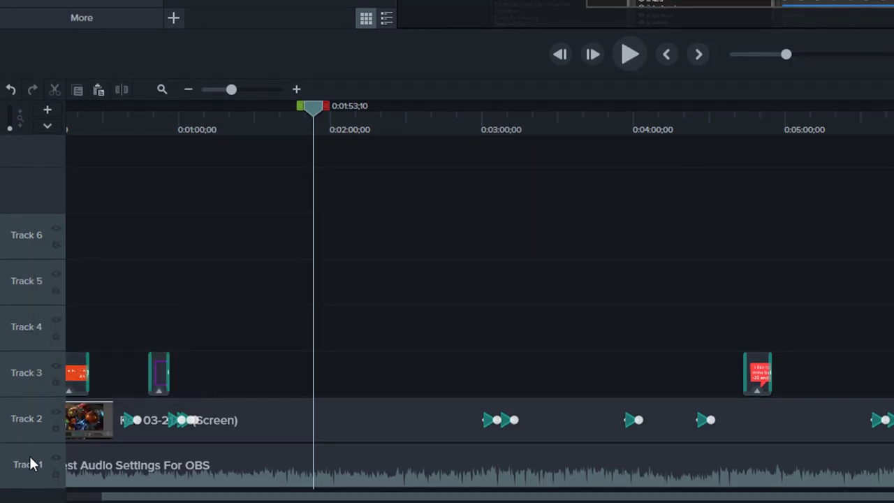
right_click(29, 453)
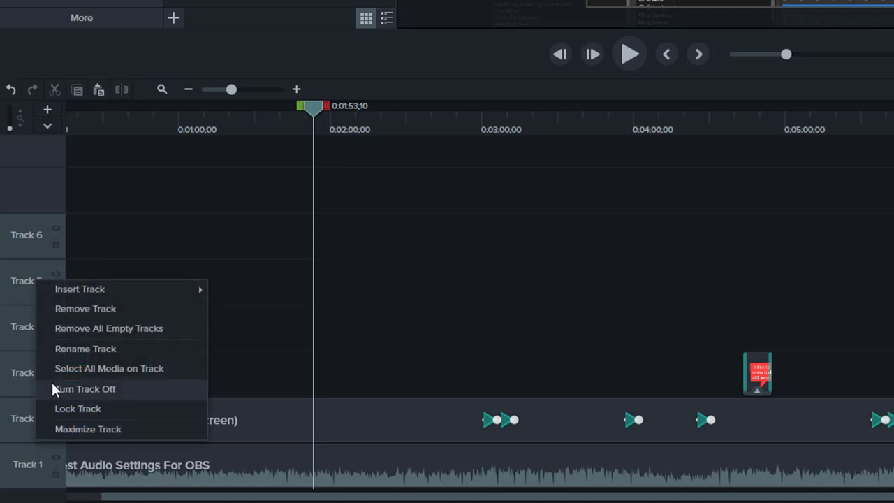
click(72, 348)
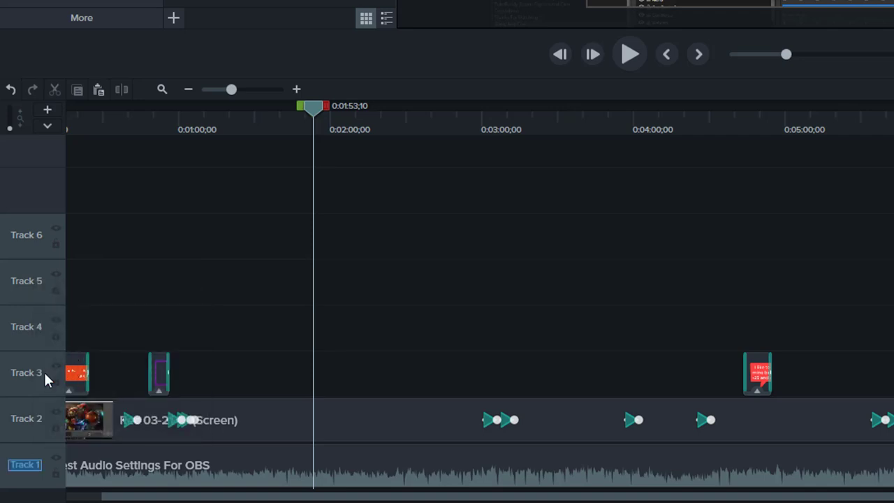
text(Audio)
Confirm the 'Audio' name, lock that track, and shift the Track 3 callout later to about 1:00.
key(Return)
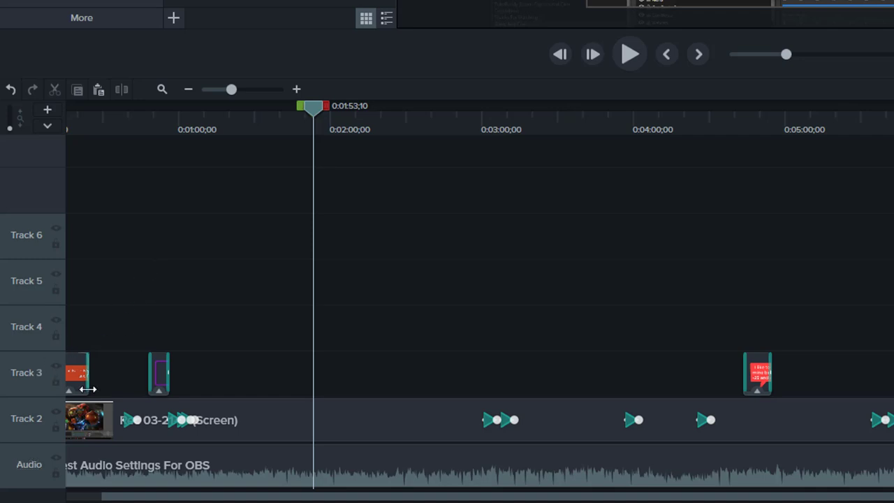
click(56, 475)
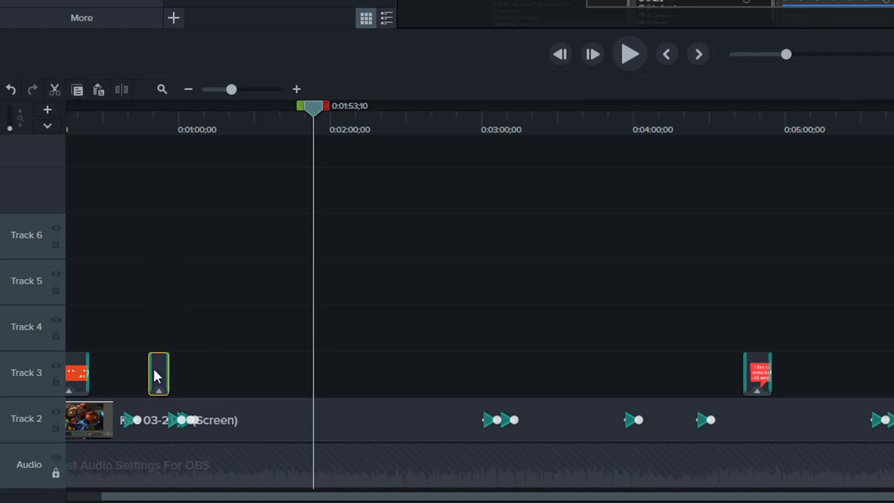
drag(156, 368, 189, 374)
click(226, 419)
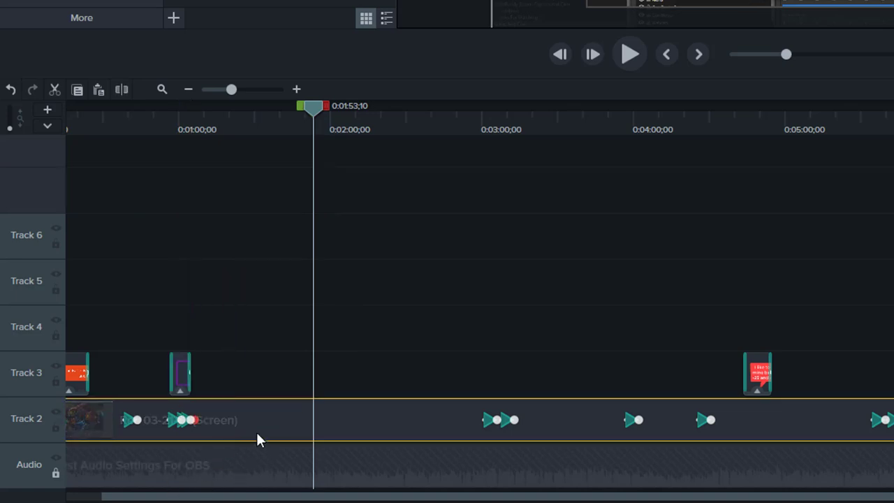
click(278, 316)
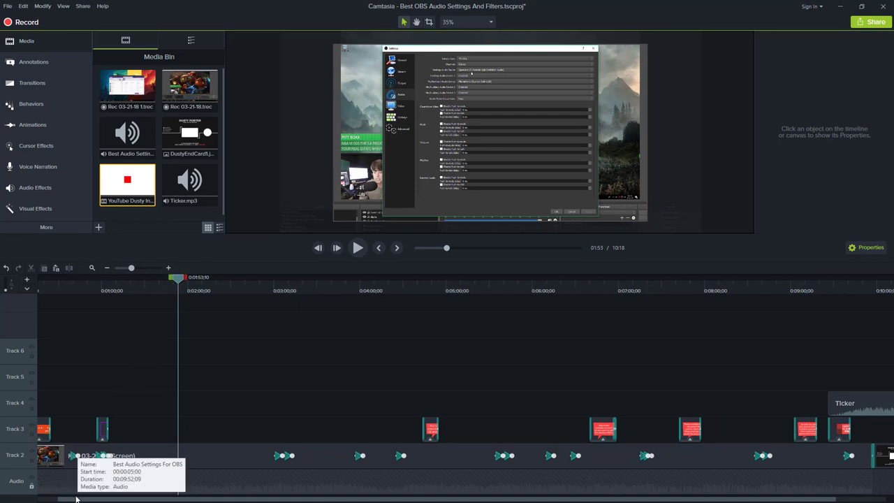
drag(77, 499, 47, 495)
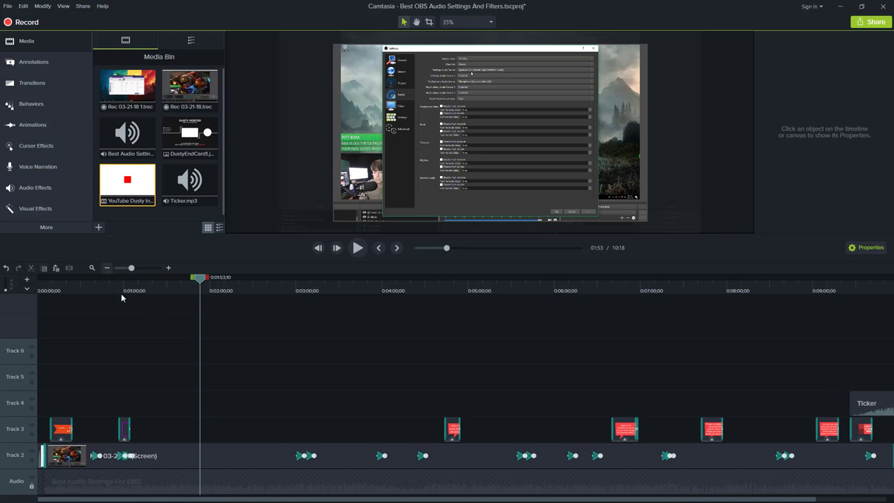
right_click(158, 219)
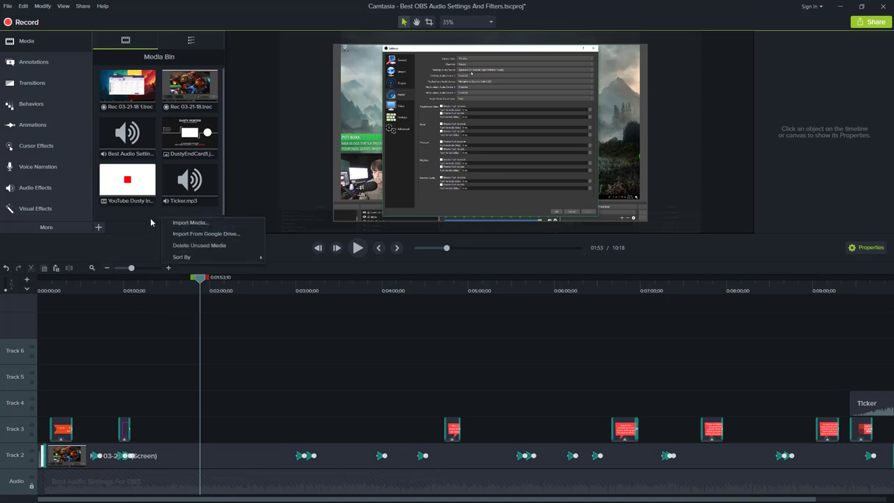
click(145, 218)
click(8, 7)
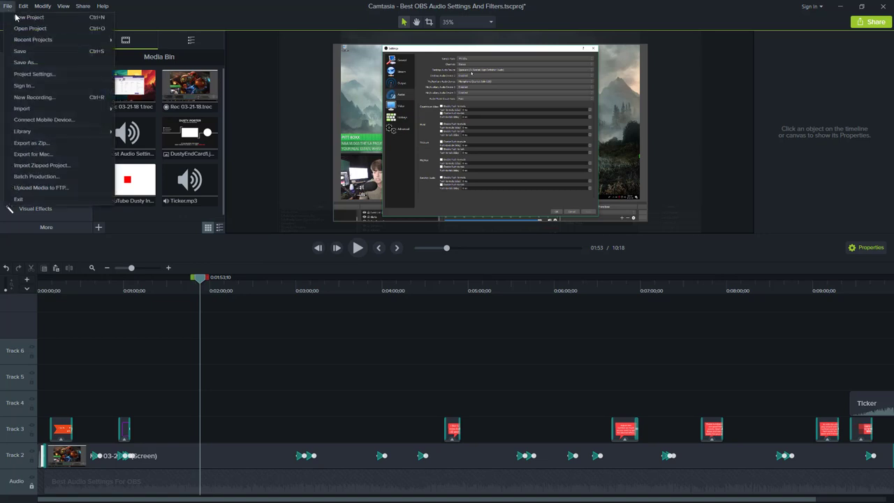
mouse_move(39, 109)
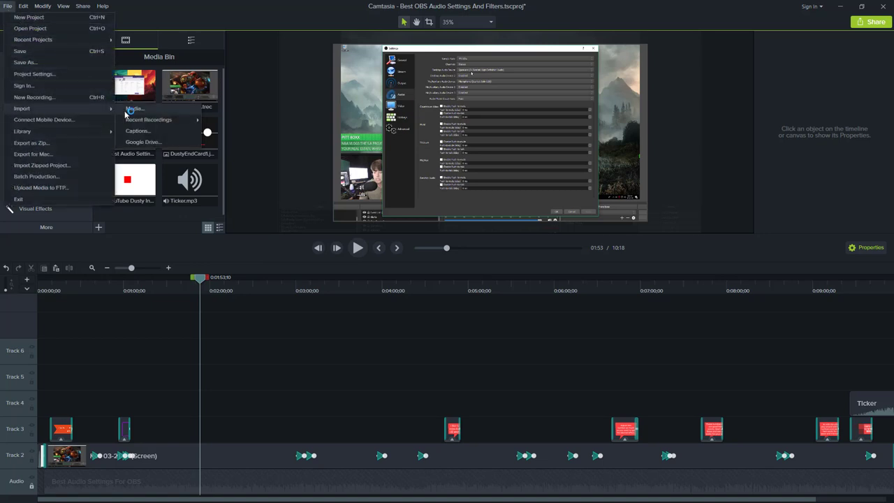
click(156, 215)
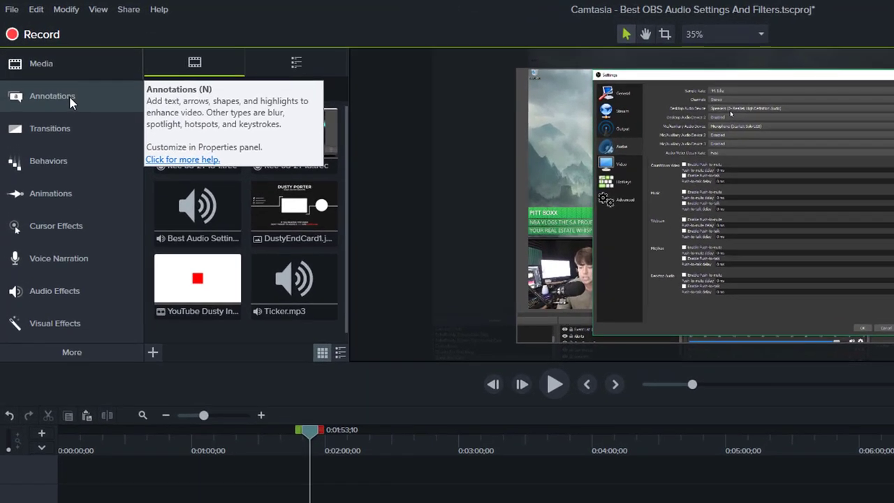
Open Annotations and browse the available styles in the Callouts gallery.
click(70, 102)
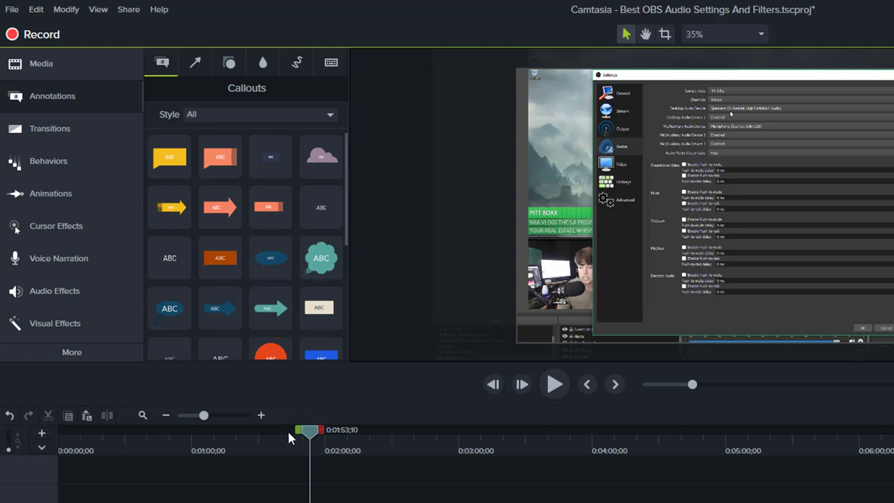
scroll(248, 248, down, 4)
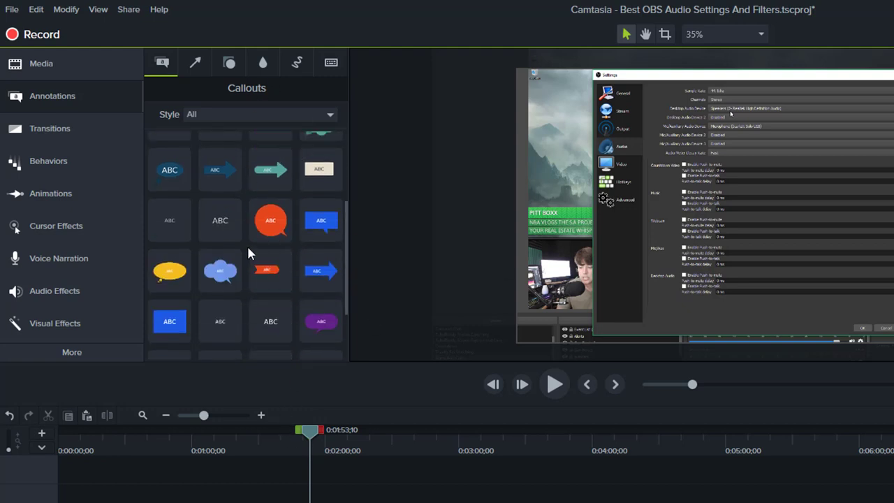
scroll(252, 203, up, 2)
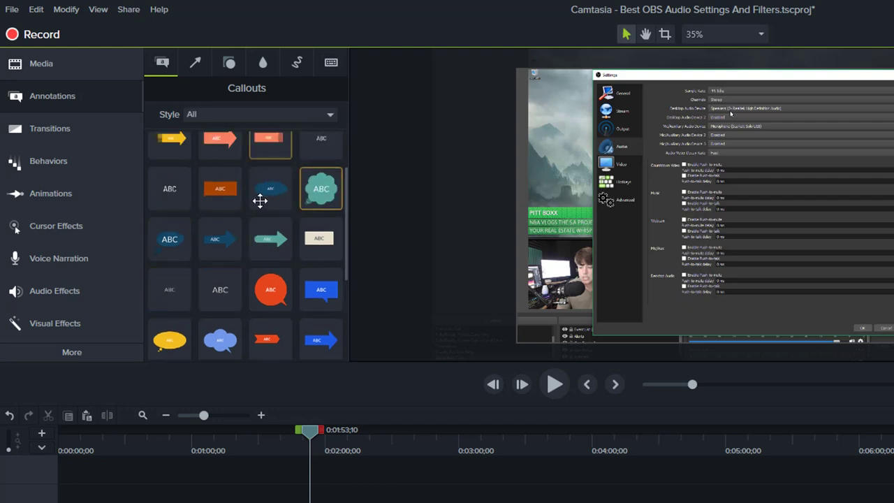
scroll(272, 248, up, 2)
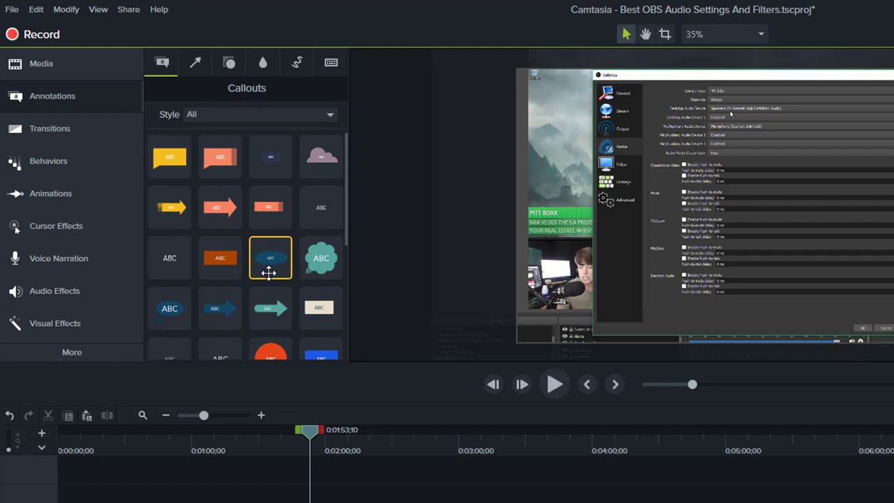
scroll(269, 269, down, 5)
scroll(276, 216, down, 1)
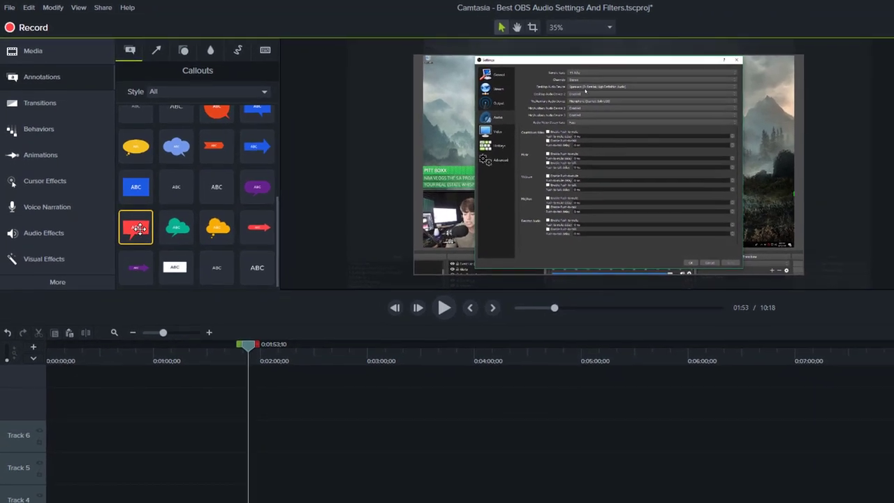
Place the red speech callout on Track 4 over the OBS settings and make it read 'Text'.
drag(163, 264, 244, 497)
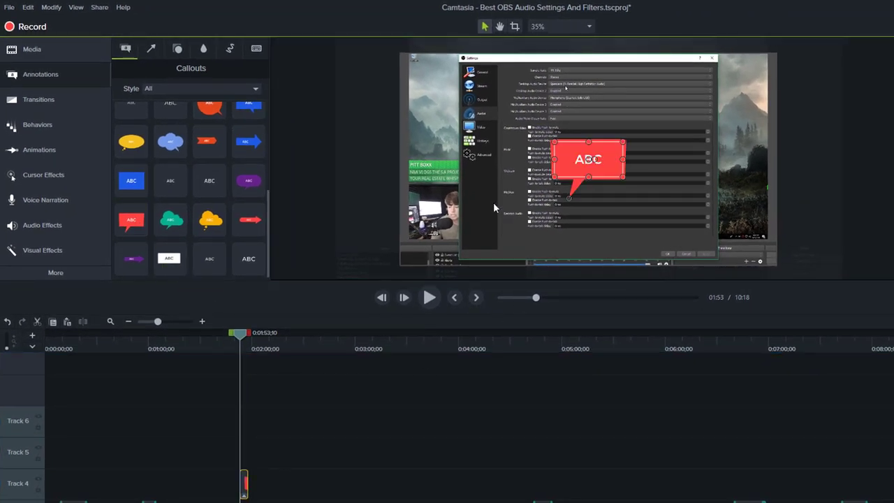
drag(493, 283, 495, 304)
scroll(509, 209, up, 3)
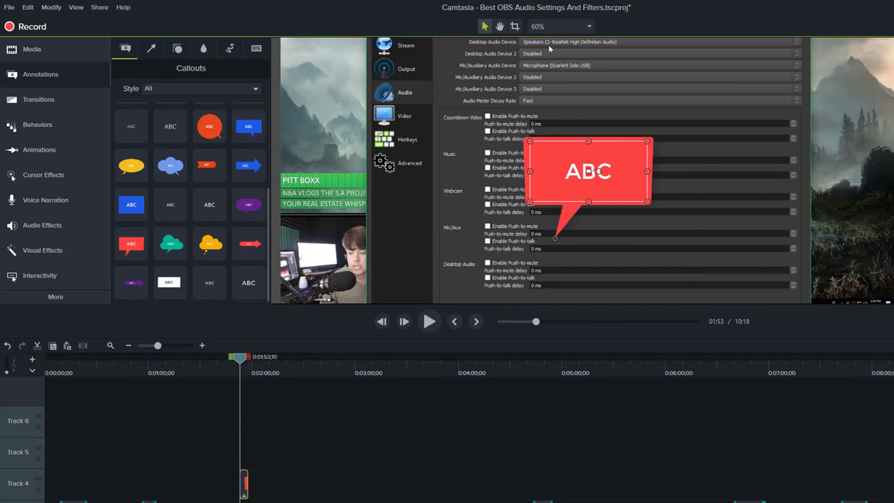
mouse_move(558, 178)
mouse_down()
mouse_move(390, 148)
mouse_move(564, 172)
mouse_move(448, 181)
mouse_move(576, 204)
mouse_move(657, 137)
mouse_move(609, 129)
mouse_move(632, 214)
mouse_move(732, 122)
mouse_move(567, 144)
mouse_move(577, 167)
mouse_move(576, 149)
mouse_move(656, 162)
mouse_move(553, 175)
mouse_up()
double_click(578, 178)
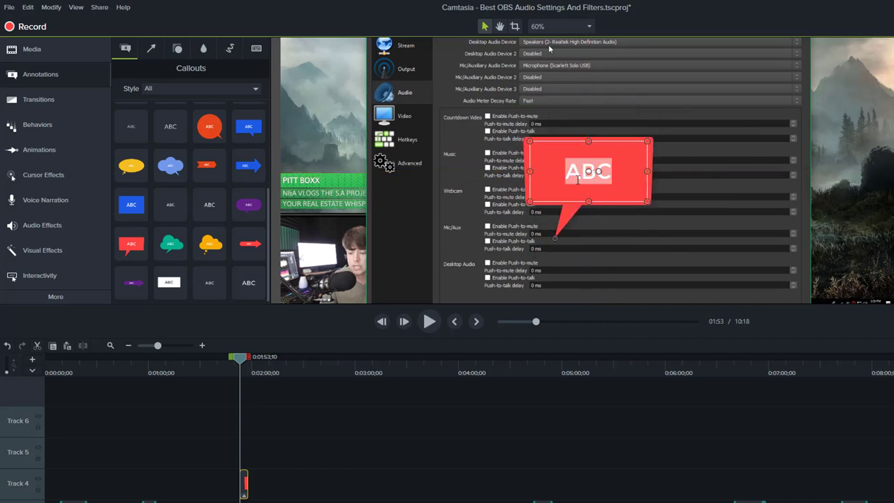
text(Text)
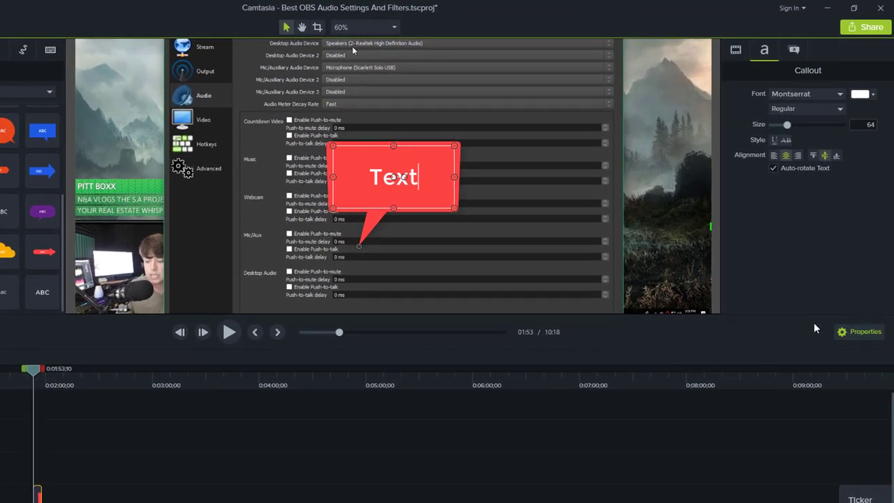
Change the callout text font to Open Sans Extrabold and raise its size from 64 to 99.
click(856, 335)
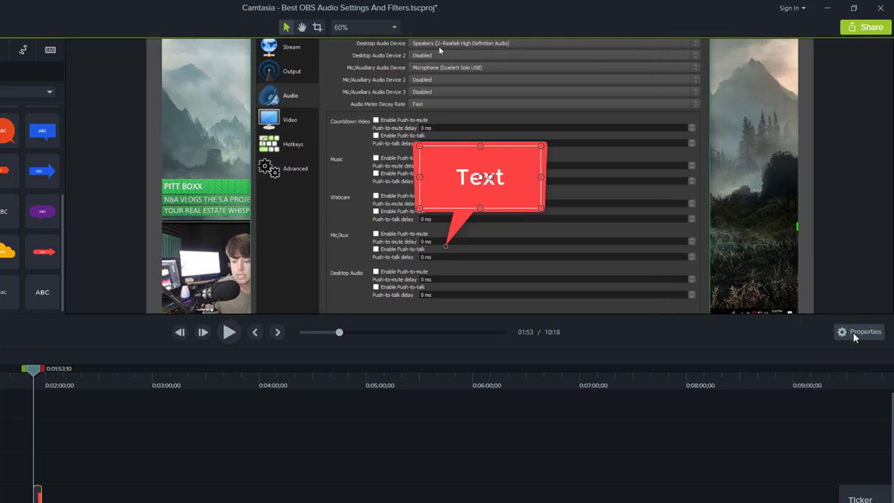
click(853, 338)
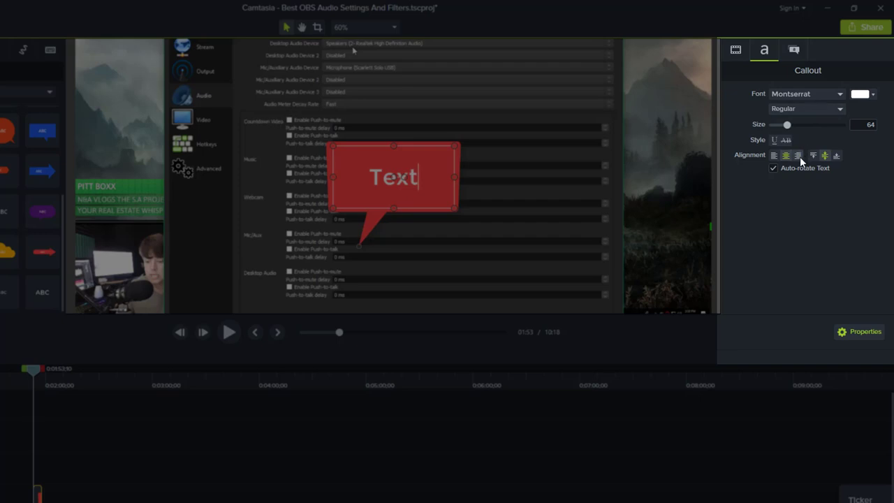
click(794, 96)
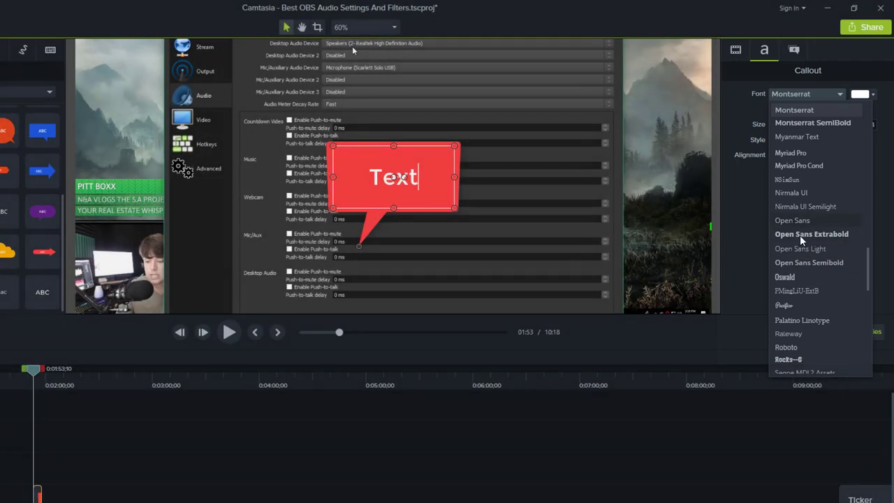
key(Escape)
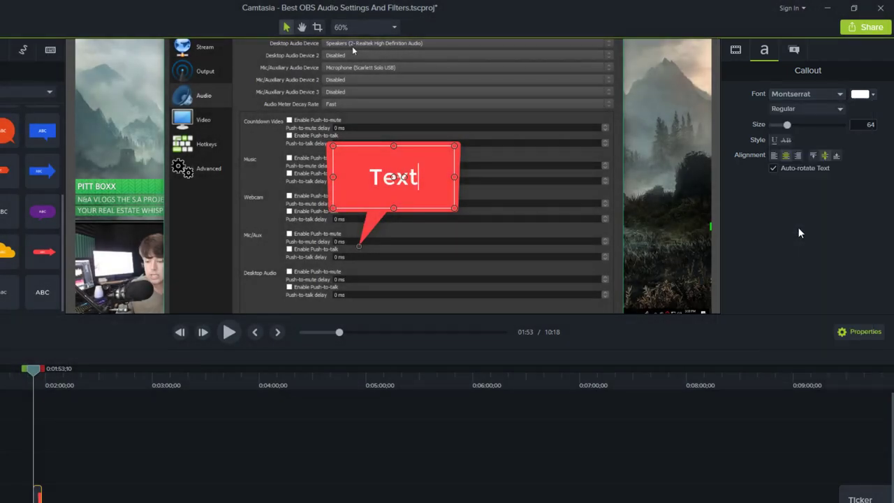
key(ctrl+a)
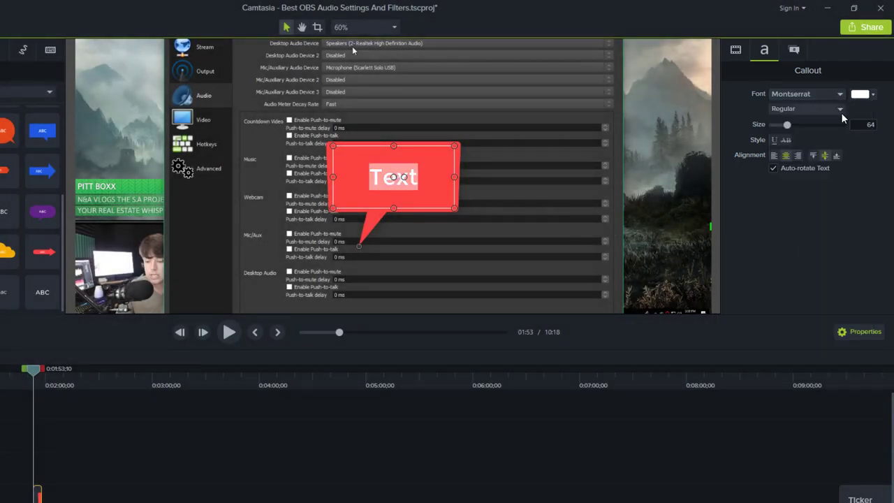
click(805, 93)
click(793, 232)
drag(787, 125, 799, 130)
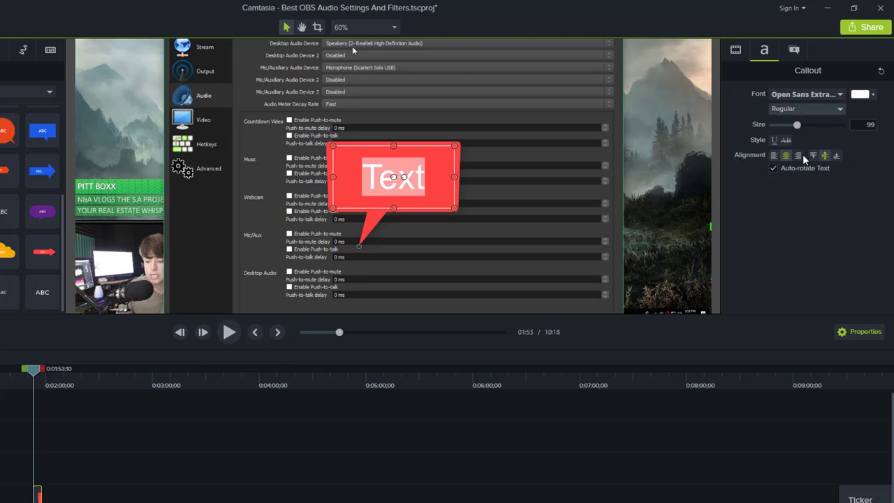
Try a gradient fill, then give the speech-bubble callout a solid green fill.
click(795, 50)
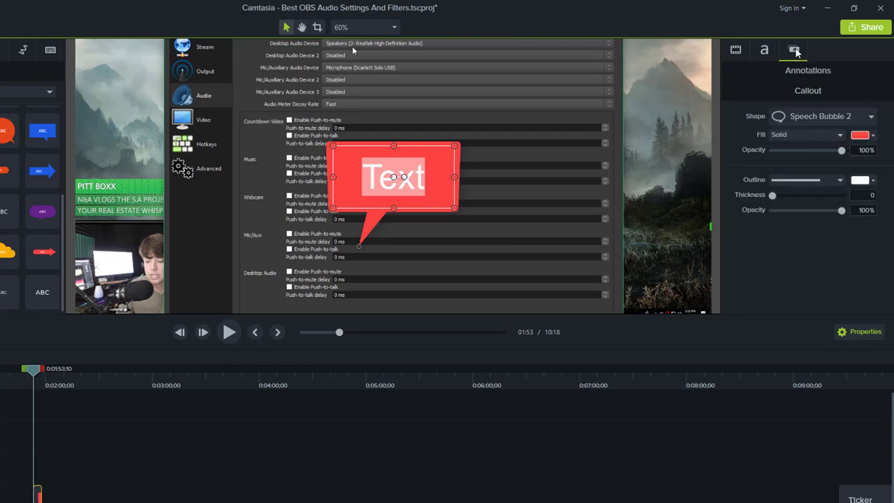
click(793, 136)
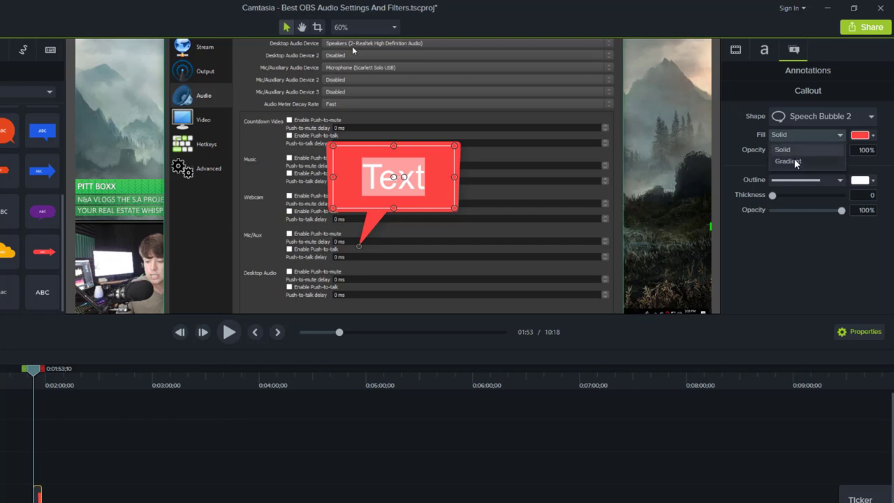
click(794, 162)
click(801, 133)
click(793, 150)
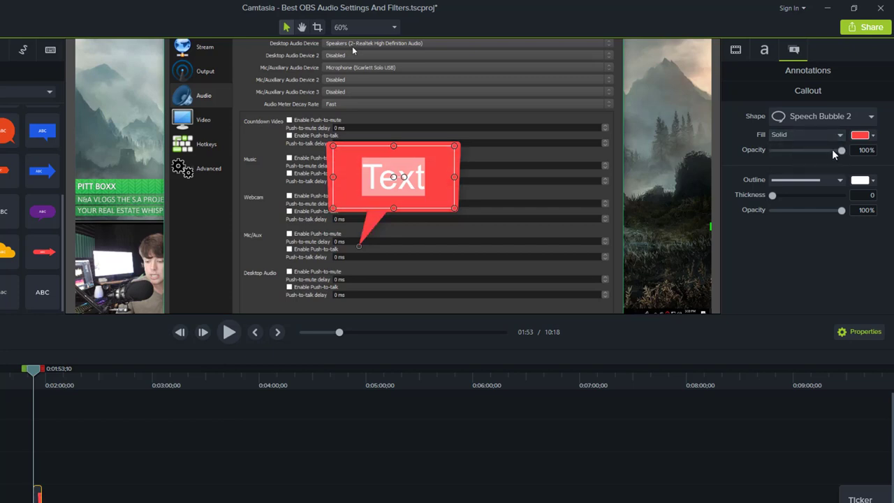
click(862, 135)
click(818, 177)
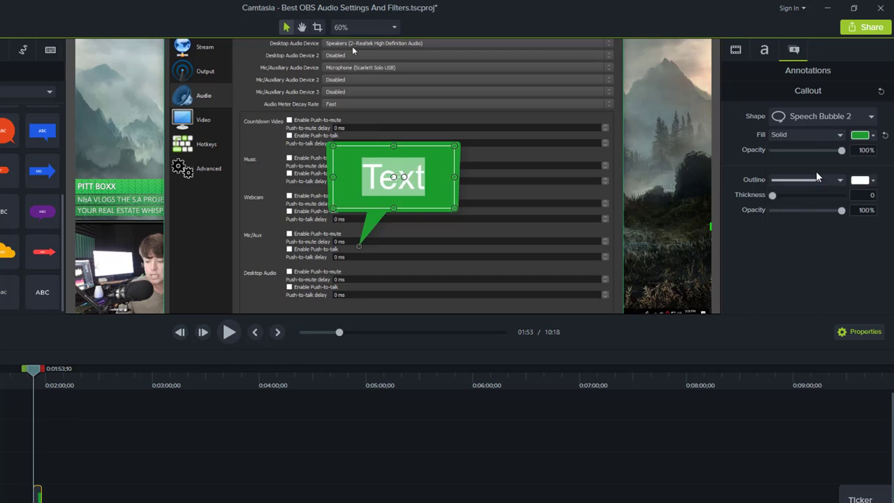
mouse_move(842, 150)
mouse_down()
mouse_move(787, 154)
mouse_move(841, 152)
mouse_up()
Test a dotted outline on the callout, then return it to a solid outline.
click(832, 180)
click(812, 207)
click(830, 178)
click(796, 195)
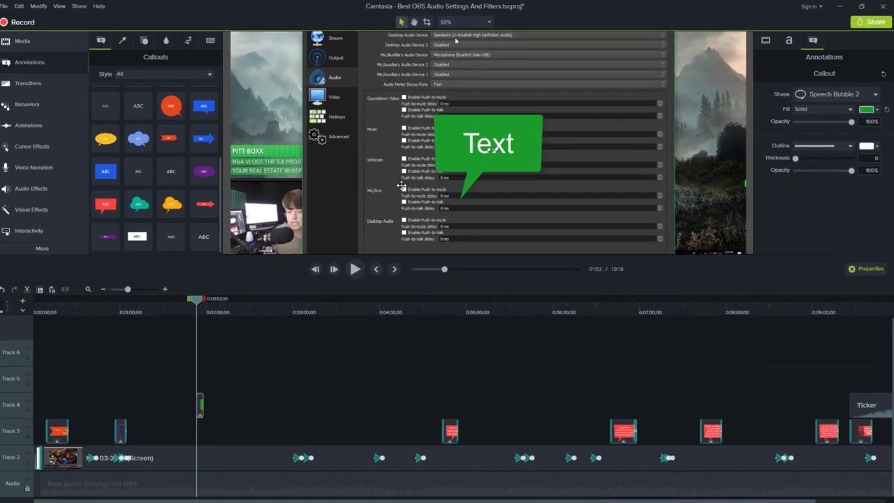
Drag the Track 4 callout clip's end so it lasts 25;22, ending around 2:19.
click(286, 232)
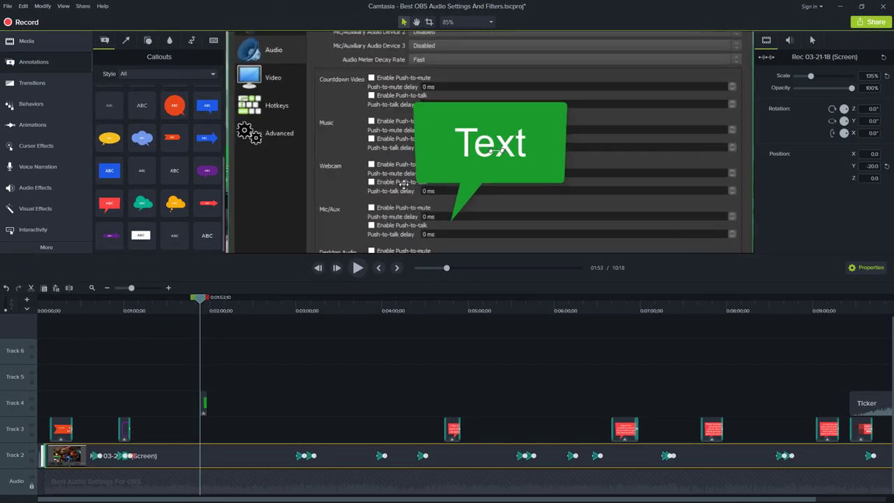
scroll(404, 183, down, 2)
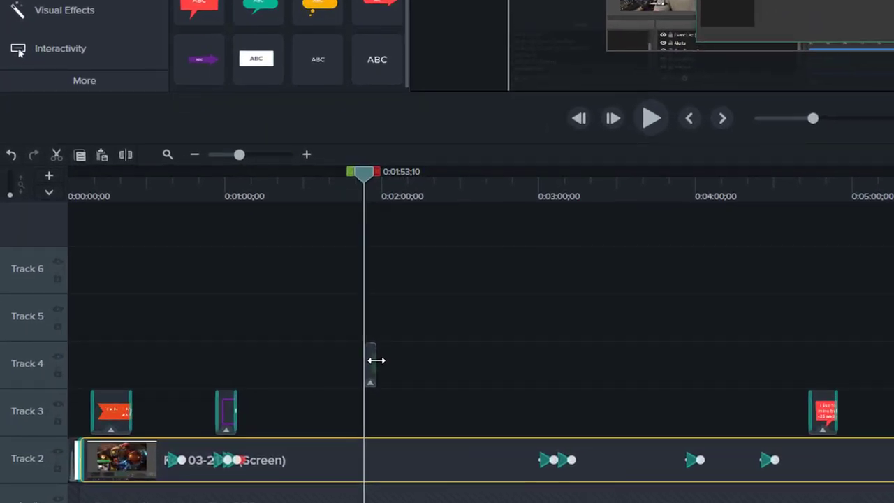
drag(375, 360, 417, 360)
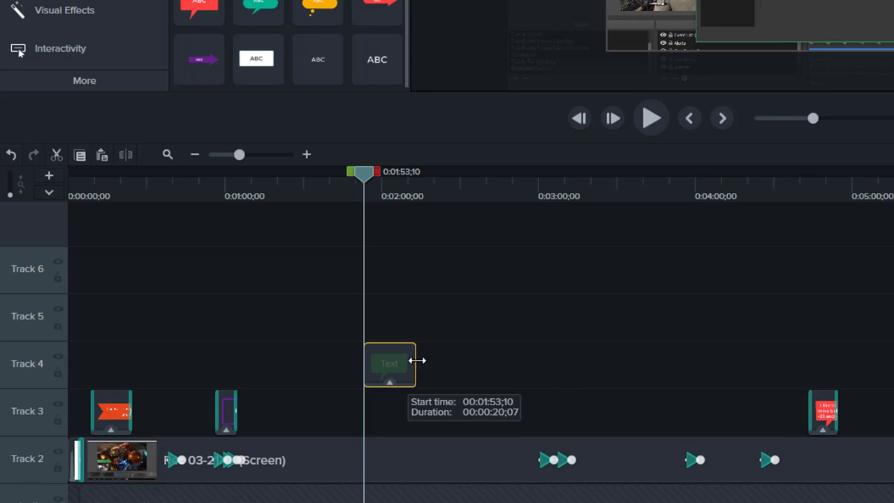
drag(417, 360, 436, 360)
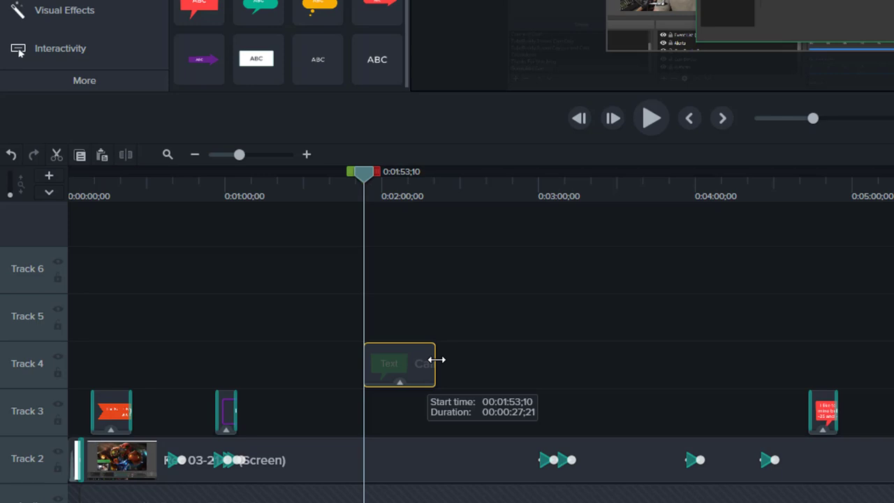
drag(437, 359, 432, 360)
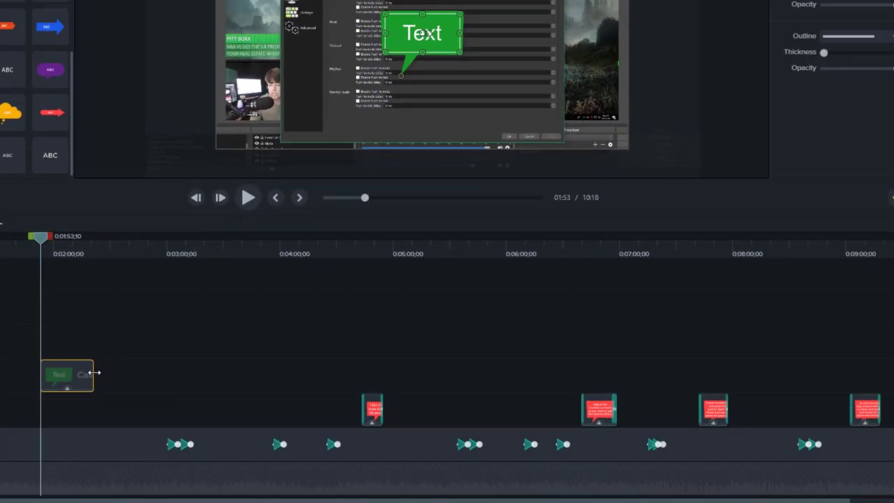
drag(34, 499, 175, 499)
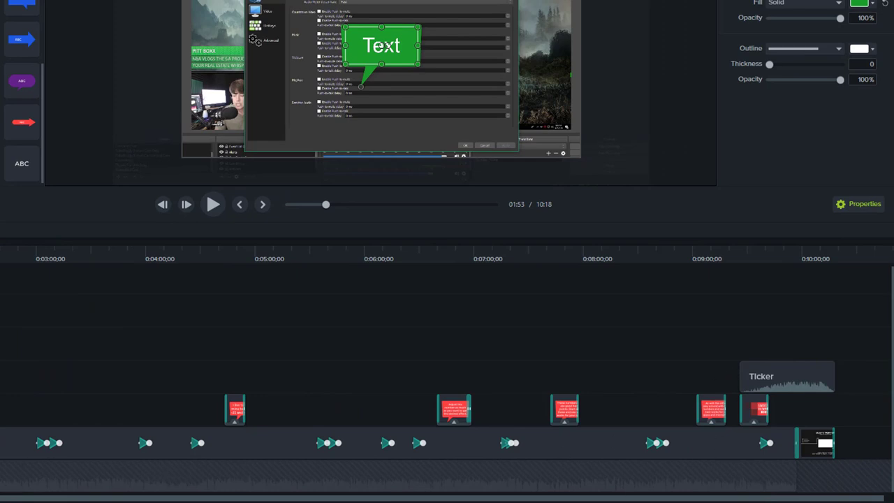
scroll(447, 349, up, 5)
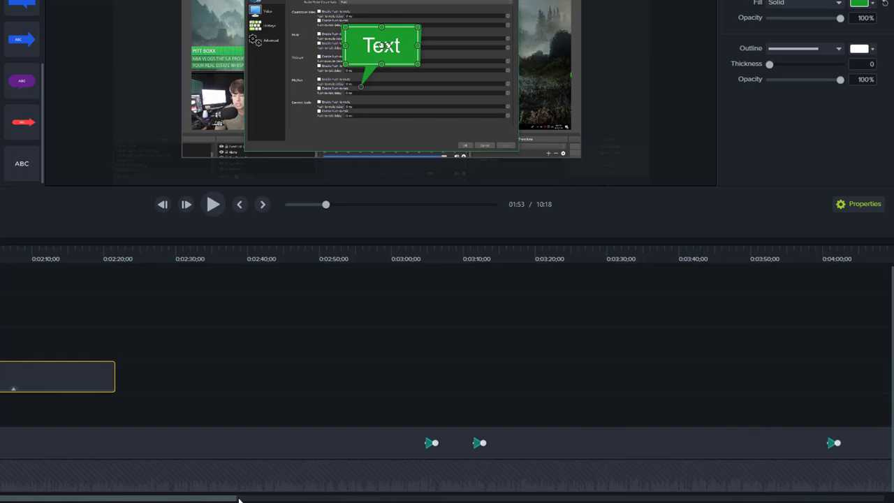
drag(207, 500, 881, 498)
Move the playhead to 9:59 and select the DustyEndCard1 end card clip on Track 2.
click(683, 261)
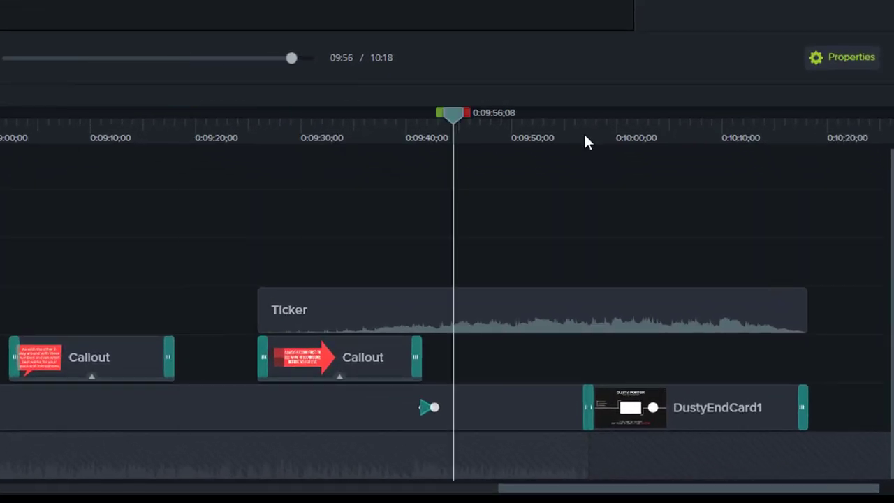
click(608, 143)
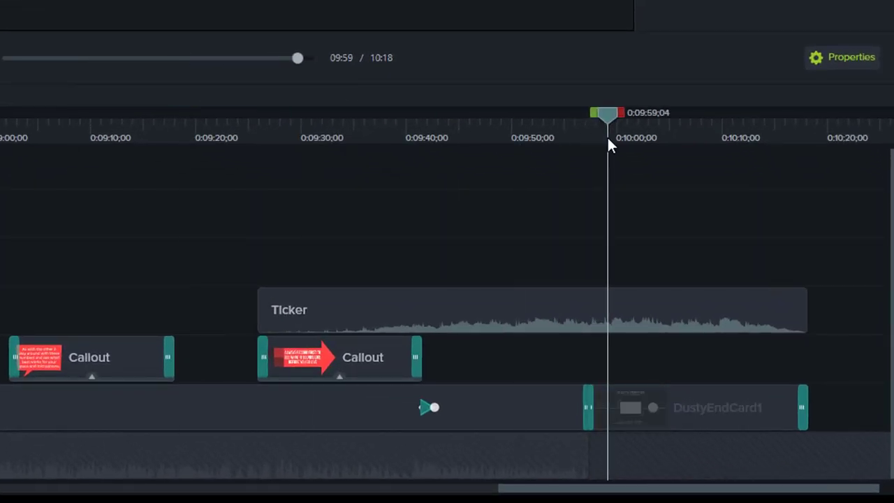
click(635, 414)
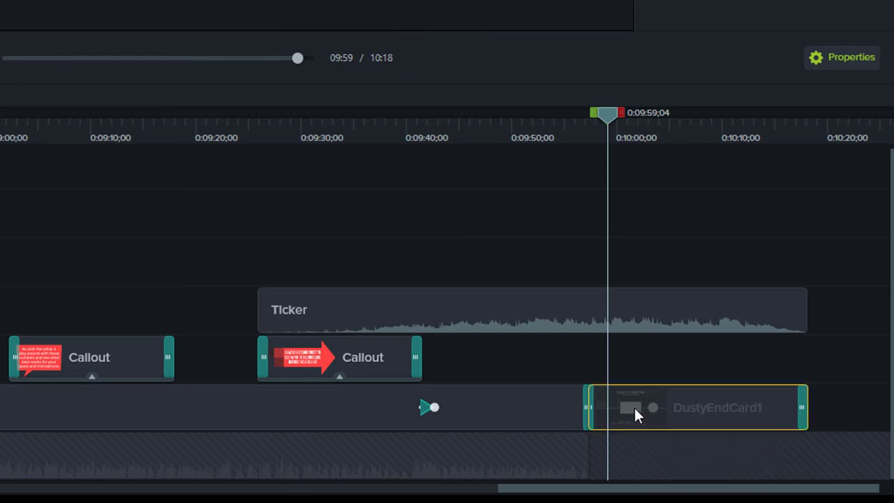
drag(806, 397, 814, 396)
drag(105, 275, 77, 275)
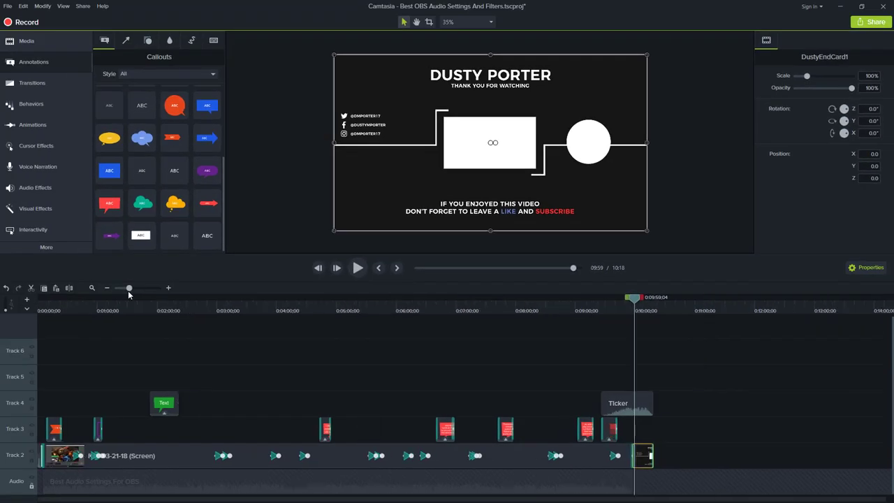
click(137, 75)
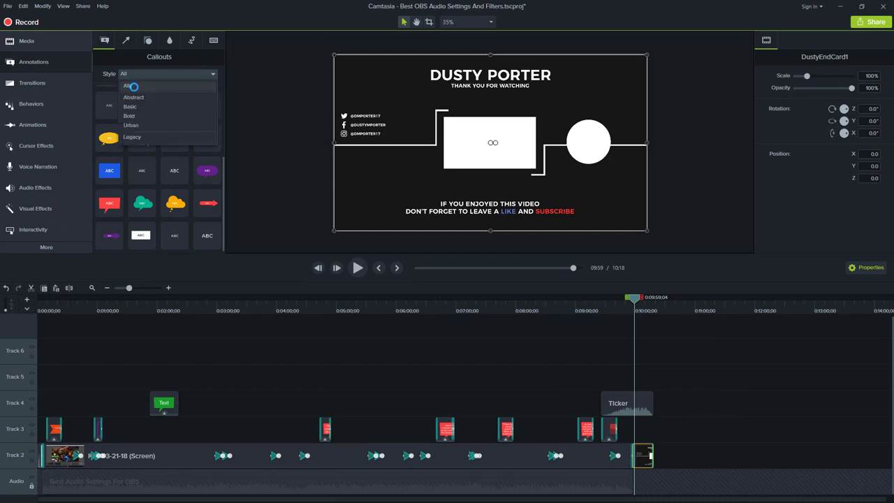
click(140, 96)
click(138, 75)
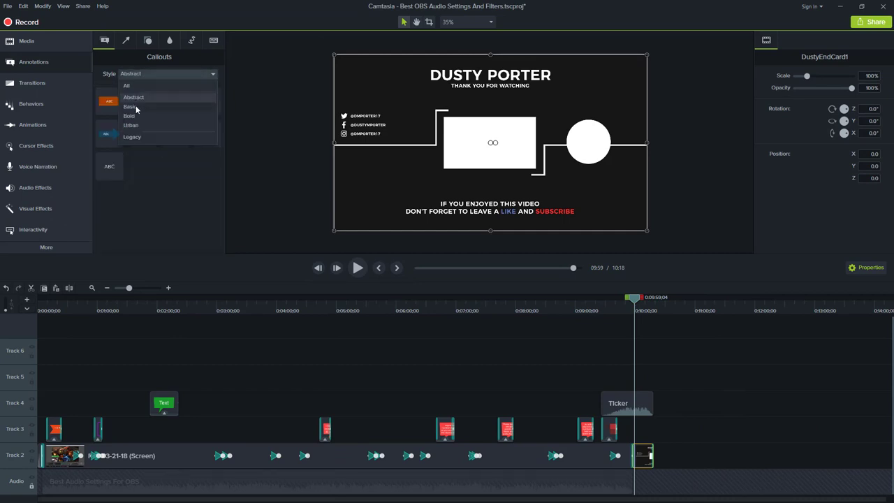
click(137, 108)
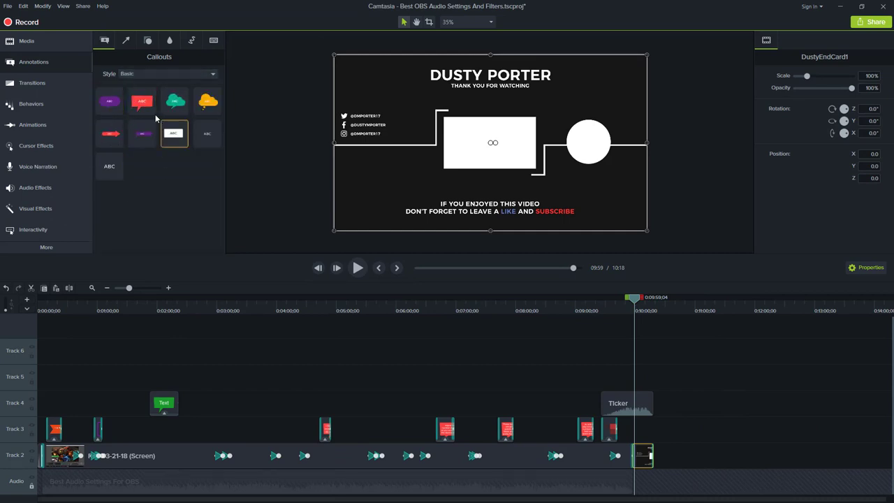
click(137, 76)
click(135, 87)
scroll(143, 168, up, 6)
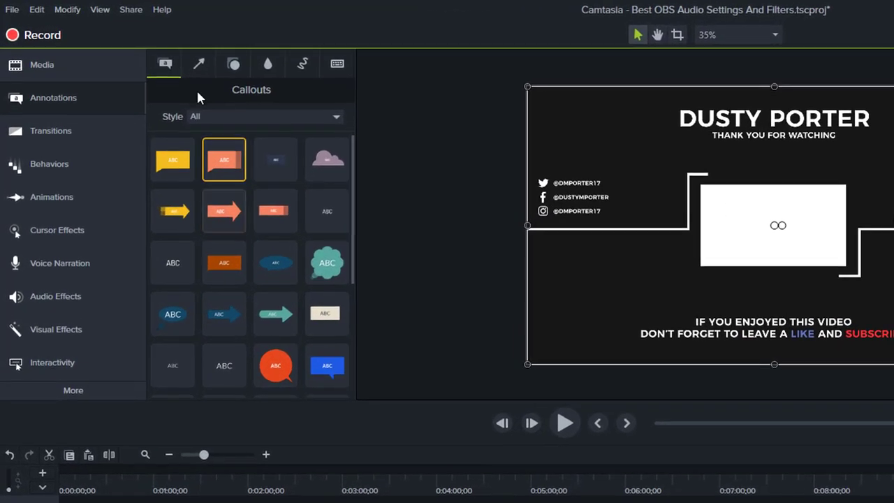
click(125, 41)
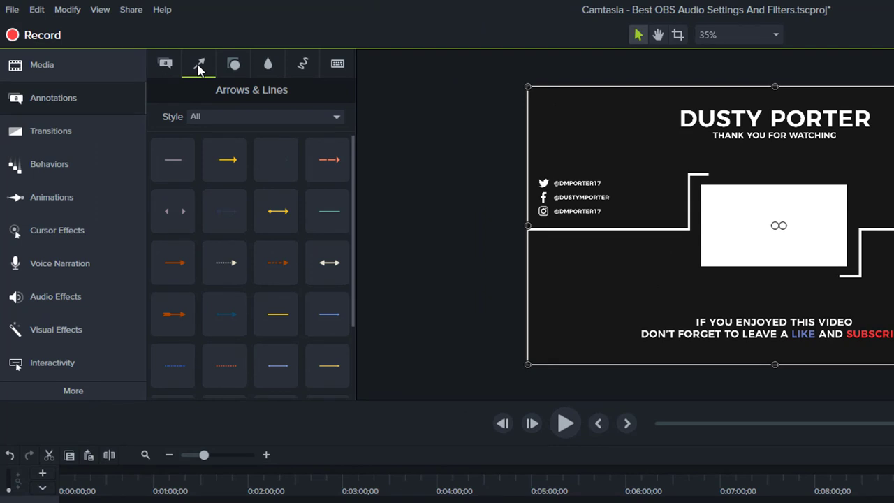
At 3:24, place a dotted white arrow on the Desktop Audio slider and lengthen it.
click(165, 66)
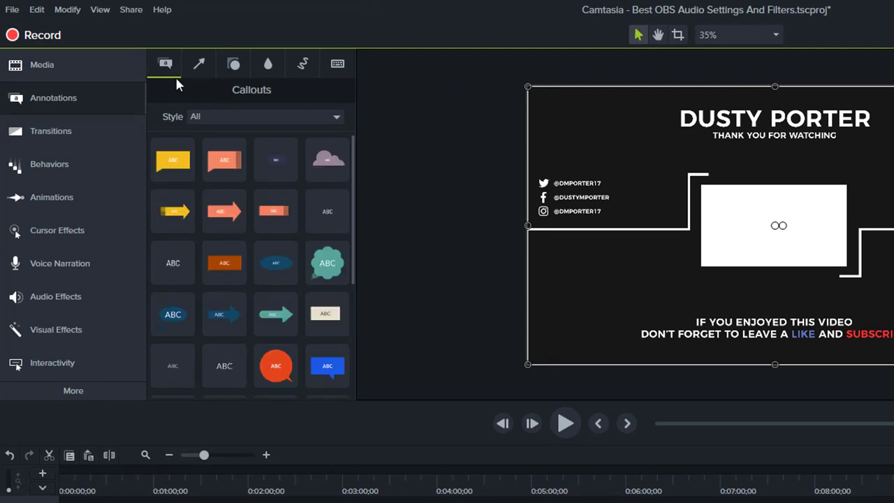
click(198, 65)
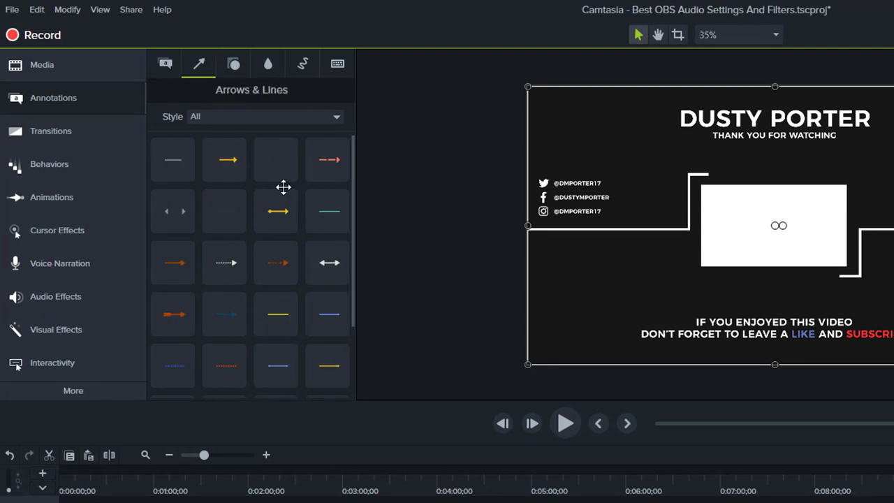
drag(410, 494, 381, 497)
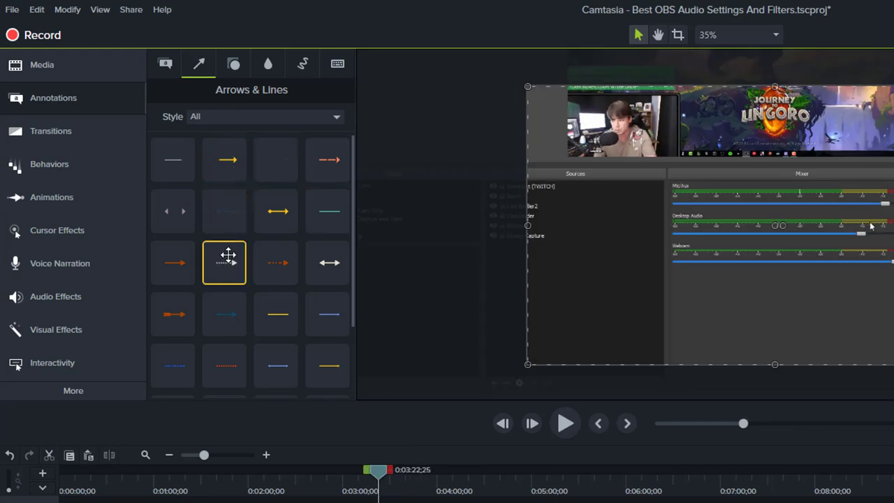
drag(223, 264, 776, 225)
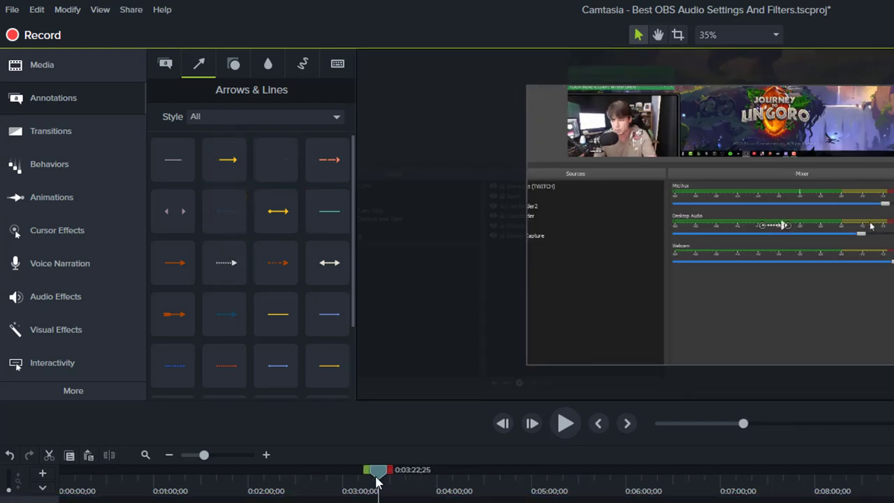
drag(377, 479, 381, 480)
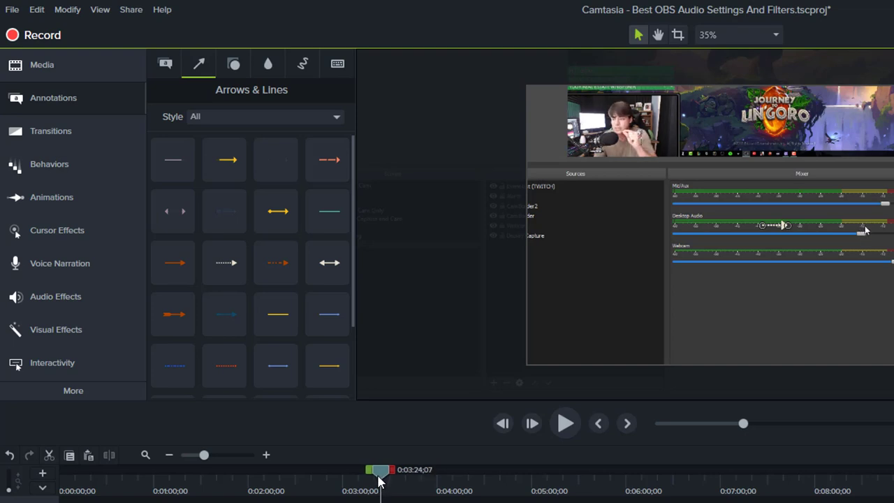
mouse_move(788, 226)
mouse_down()
mouse_move(870, 225)
mouse_move(796, 226)
mouse_up()
Delete the dotted arrow and browse the Shapes and Blur & Highlight galleries.
key(Escape)
key(Delete)
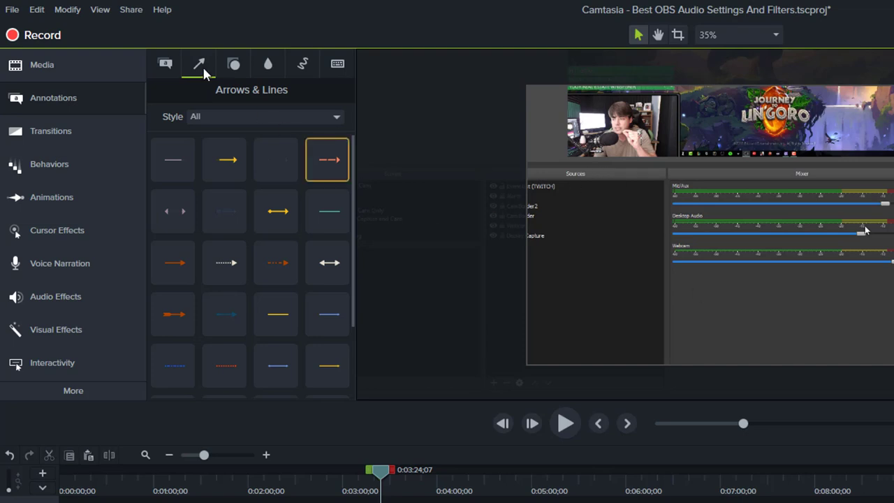
click(241, 63)
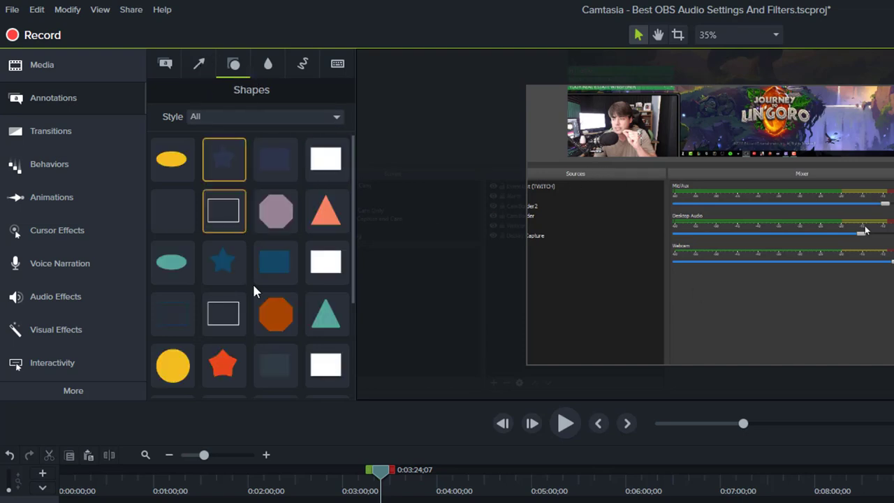
click(269, 64)
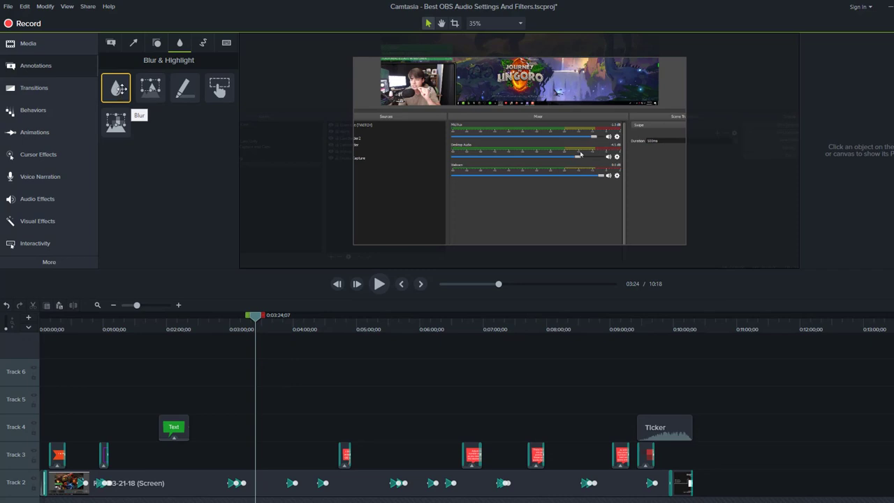
Add a blur on Track 5 over the webcam face, then delete it.
drag(121, 94, 290, 396)
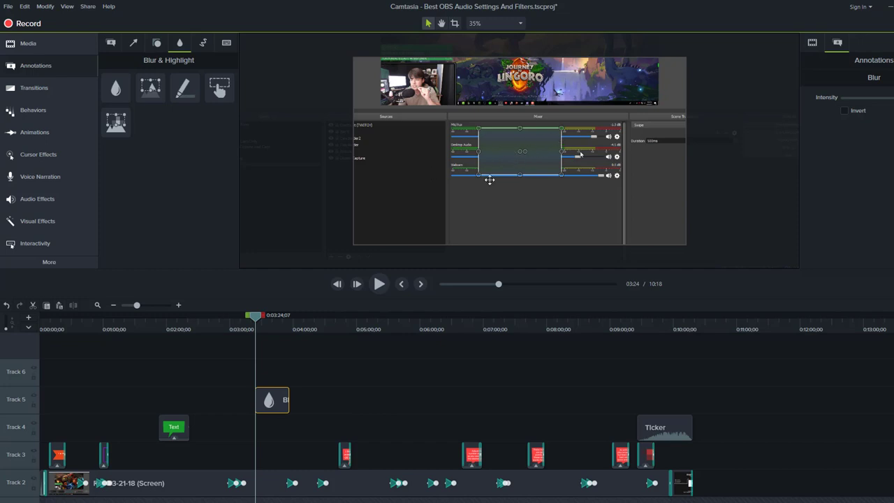
drag(516, 160, 412, 82)
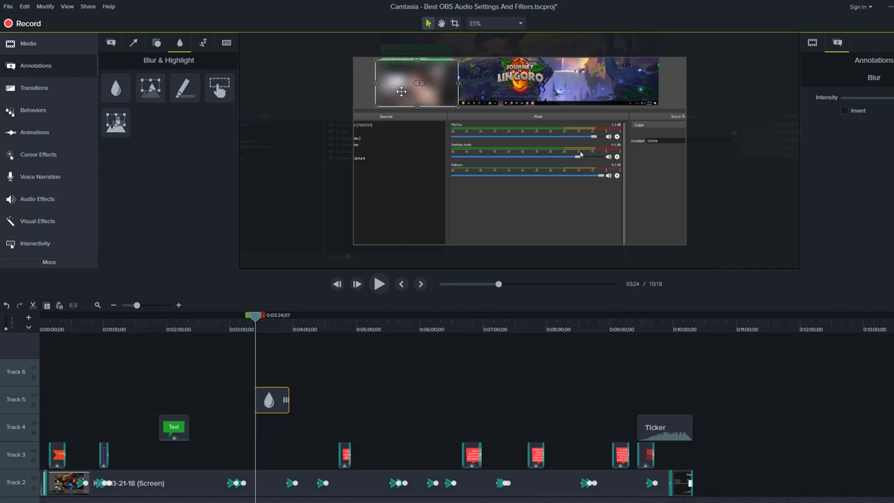
mouse_move(402, 92)
mouse_down()
mouse_move(422, 113)
mouse_move(401, 92)
mouse_up()
key(Delete)
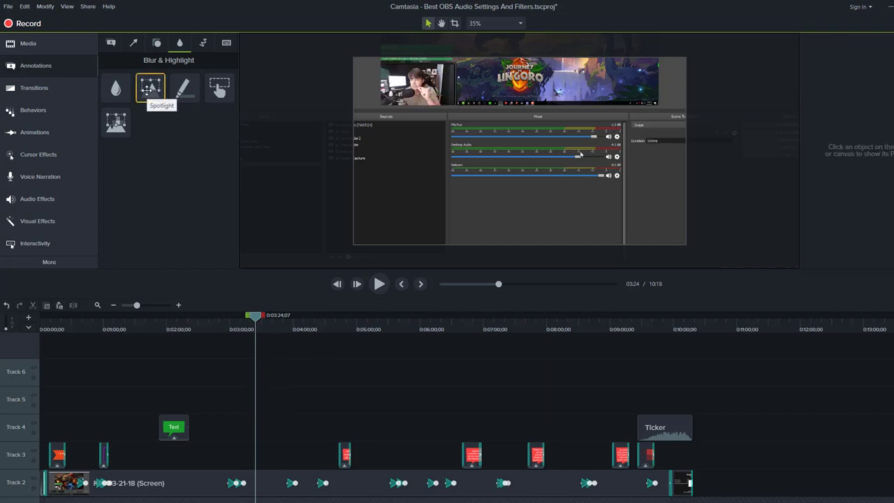
Add a spotlight on Track 5, move it over the webcam area, and show its properties.
mouse_move(150, 88)
mouse_down()
mouse_move(172, 120)
mouse_move(269, 429)
mouse_move(284, 398)
mouse_move(261, 400)
mouse_up()
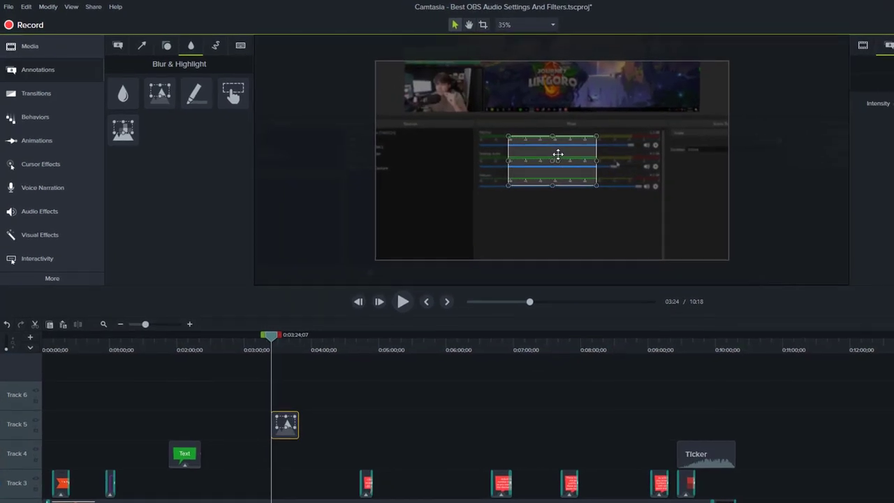
drag(558, 153, 452, 82)
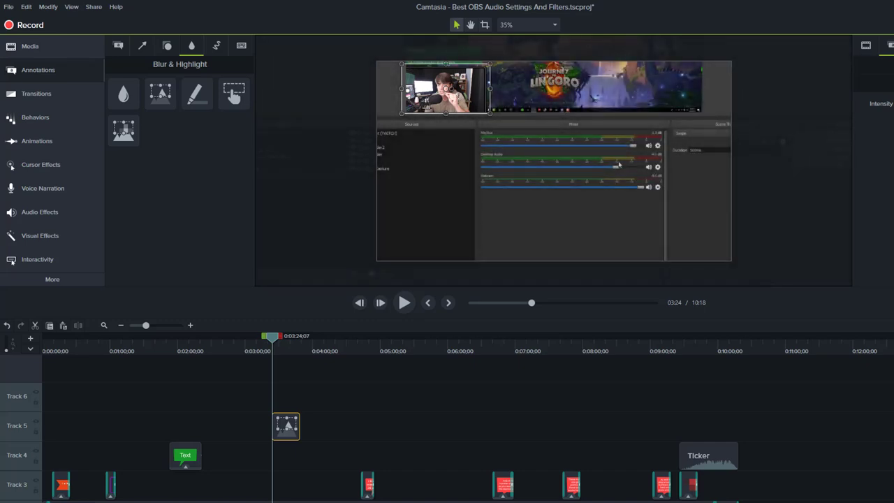
click(867, 44)
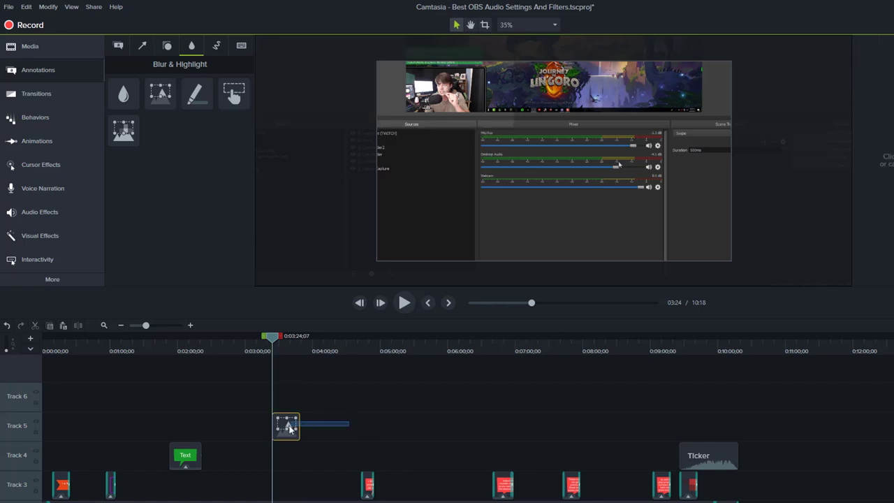
Replace the spotlight with a Track 5 highlight widened over the three Mixer audio tracks.
key(Delete)
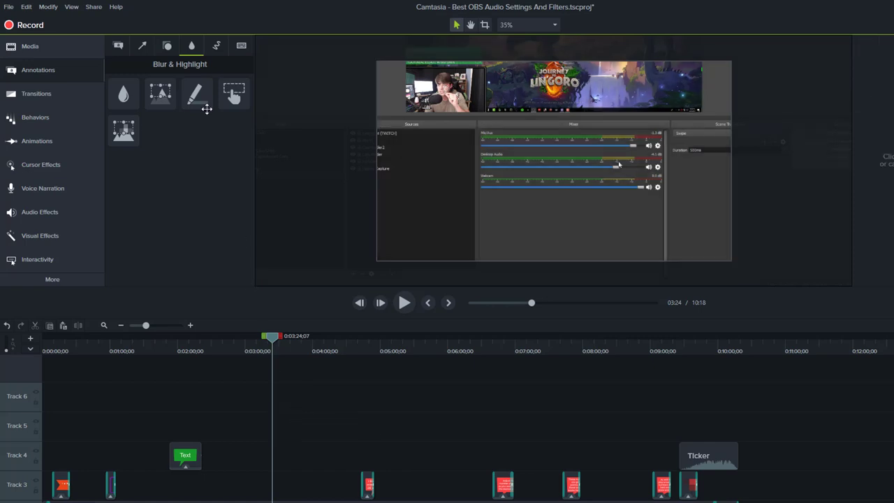
mouse_move(196, 94)
mouse_down()
mouse_move(275, 283)
mouse_move(276, 425)
mouse_up()
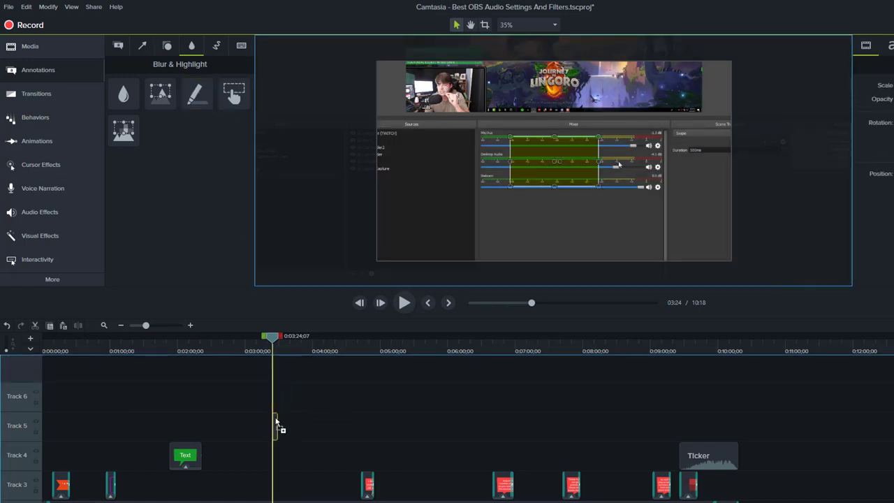
drag(551, 164, 515, 151)
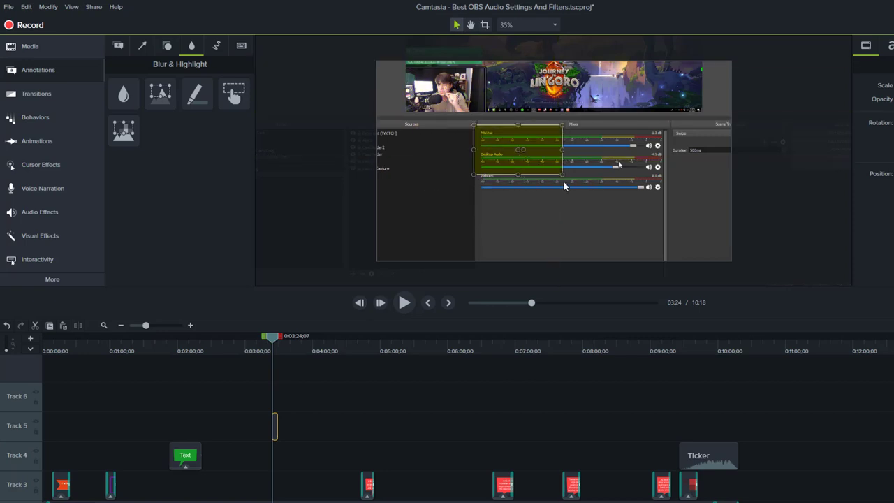
drag(562, 174, 670, 195)
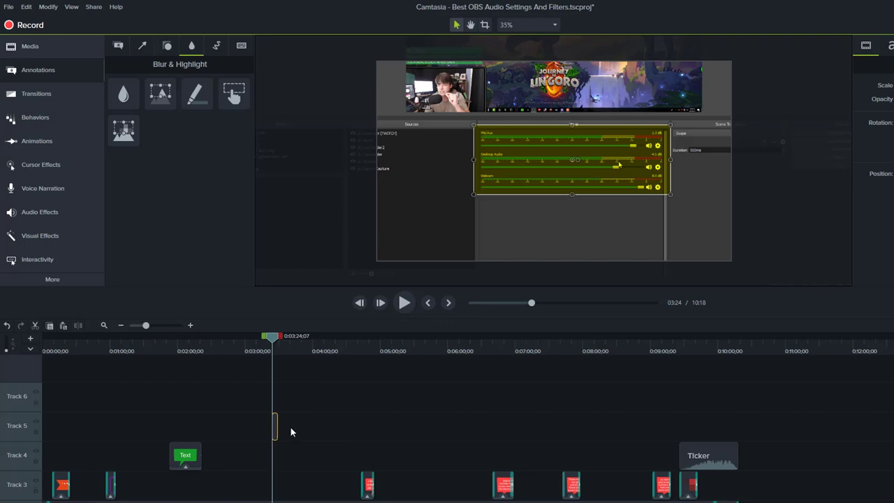
click(216, 49)
click(245, 48)
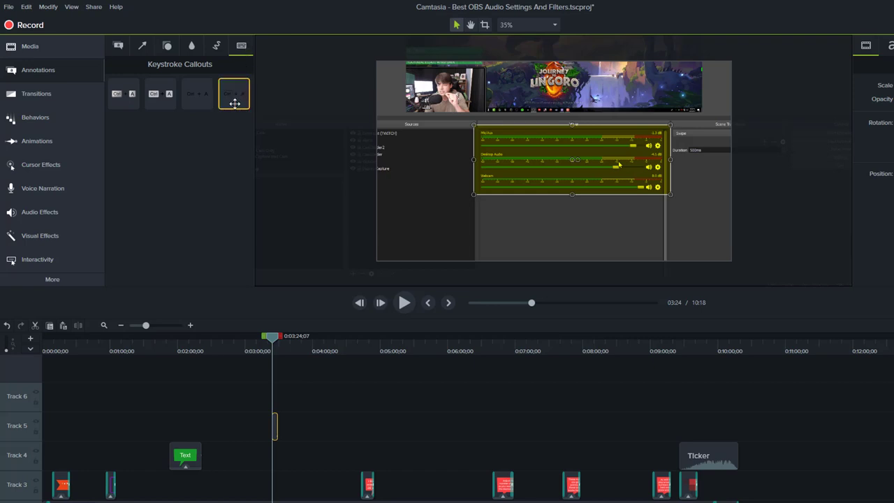
Add a red sketch-motion rectangle over the mixer and preview it from 3:54.
click(217, 46)
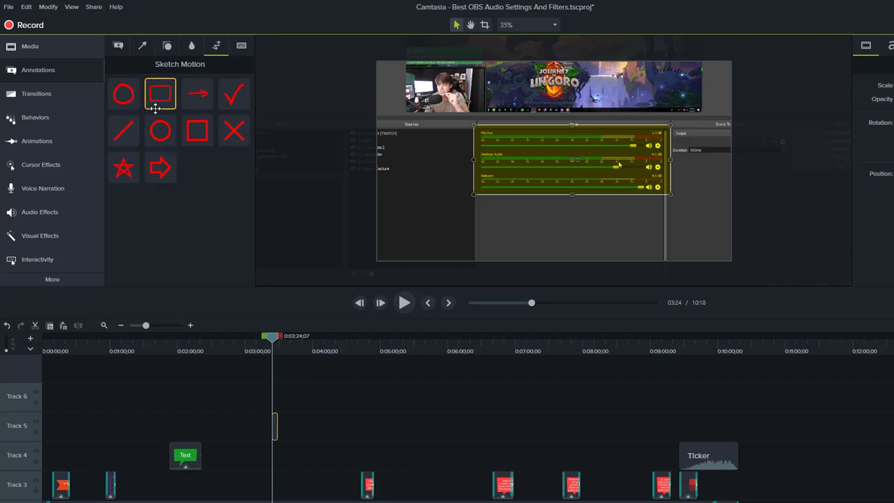
mouse_move(157, 98)
mouse_down()
mouse_move(289, 298)
mouse_move(311, 398)
mouse_up()
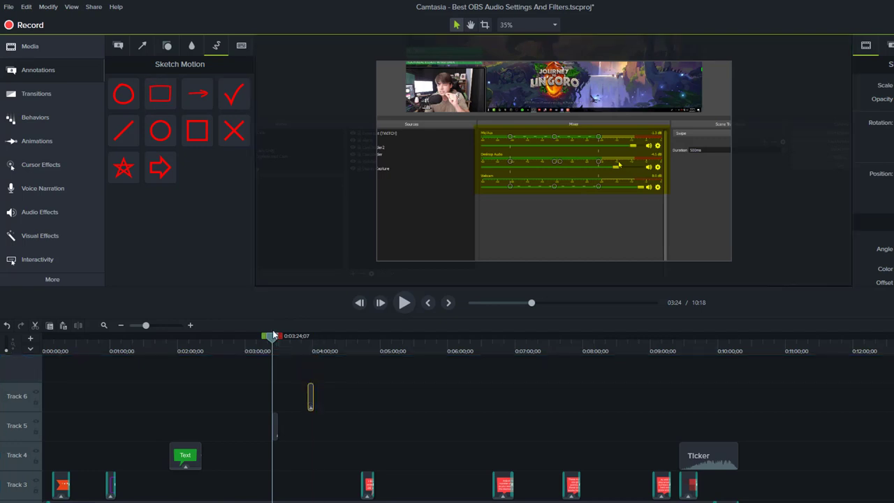
drag(272, 341, 302, 357)
key(space)
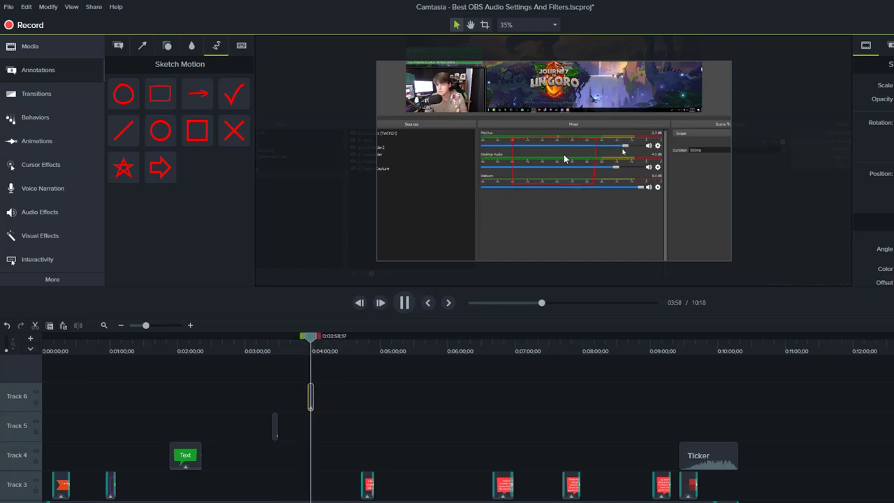
key(space)
Delete both the sketch rectangle and highlight clips from tracks 5 and 6.
click(292, 417)
drag(292, 417, 258, 436)
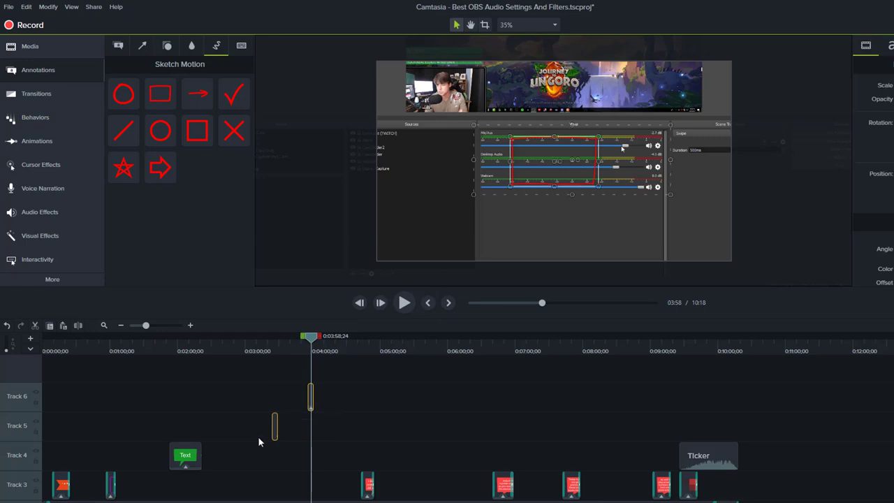
key(Delete)
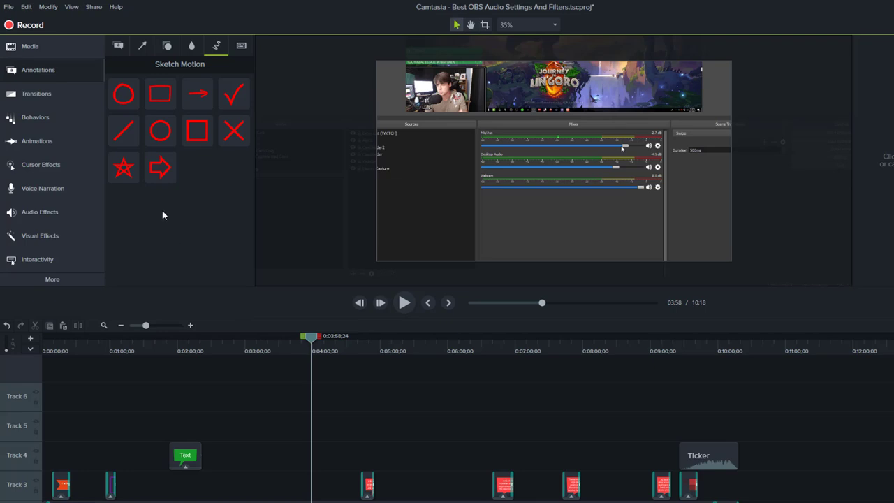
click(66, 94)
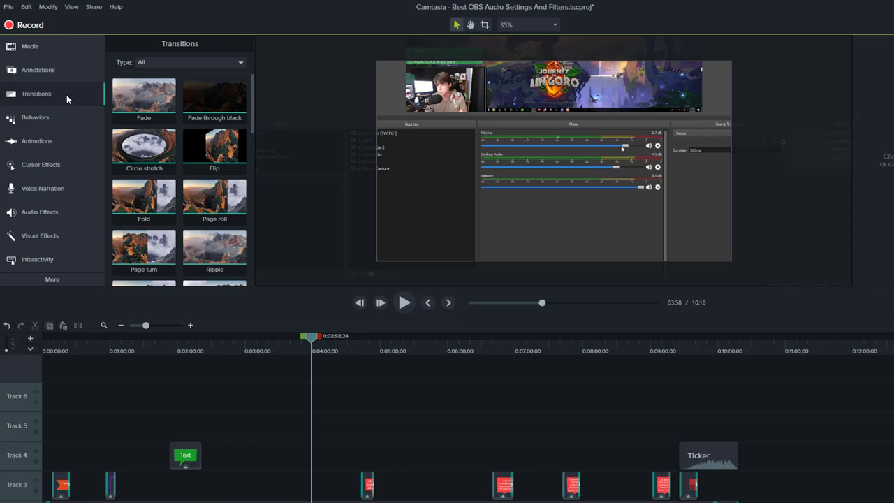
Add the yellow ABC callout on Track 5 at about 4:02 and preview it.
click(49, 72)
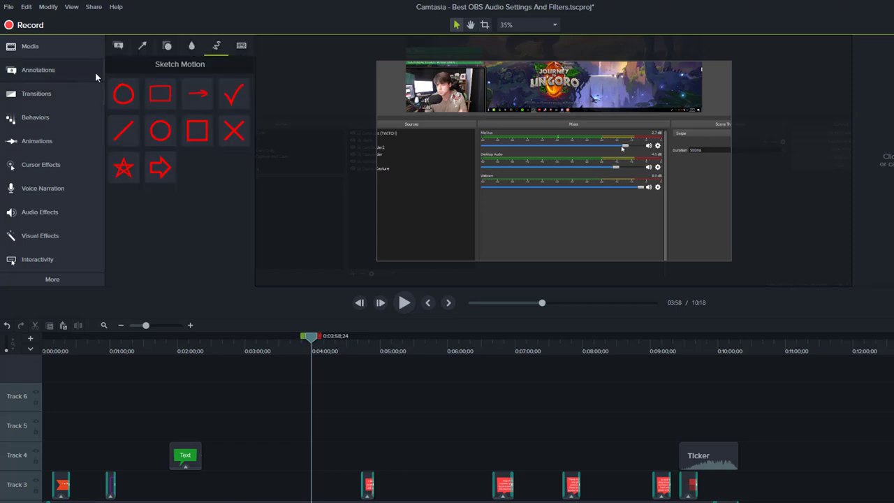
click(119, 46)
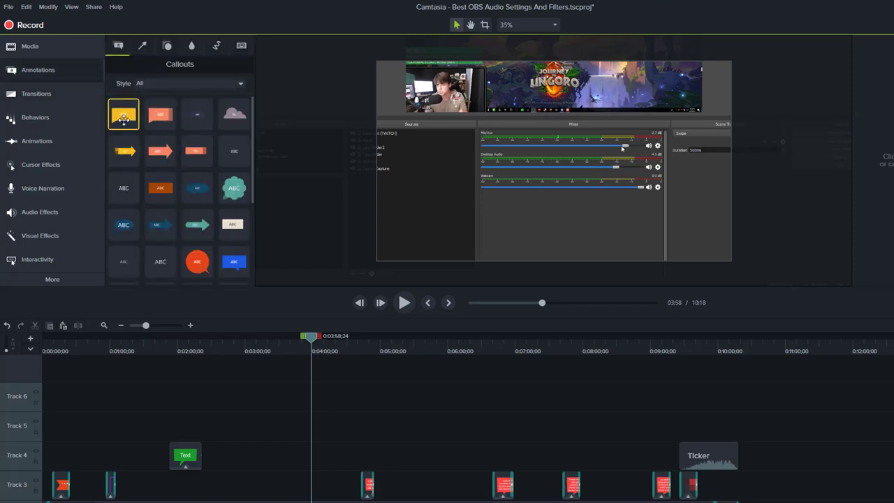
drag(123, 116, 315, 429)
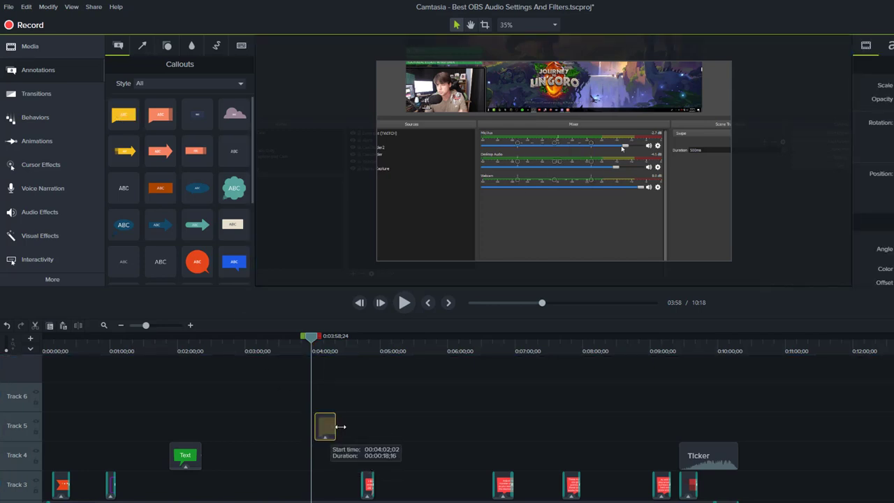
drag(310, 339, 312, 343)
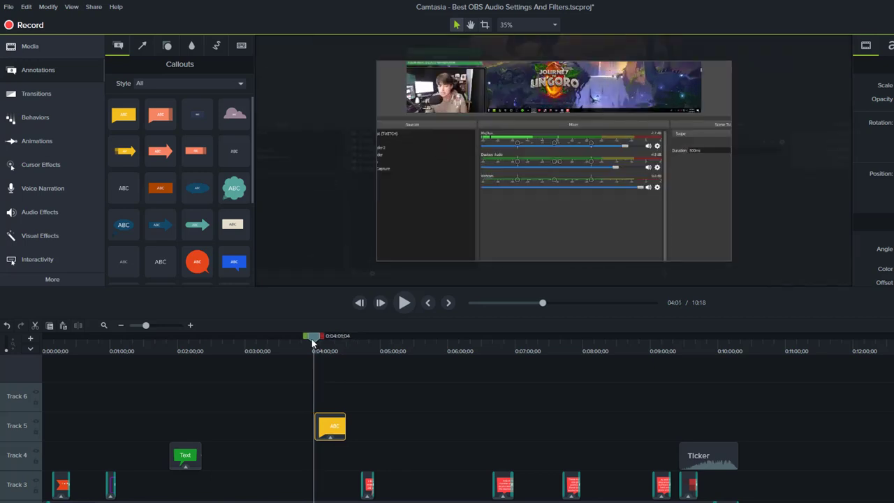
key(space)
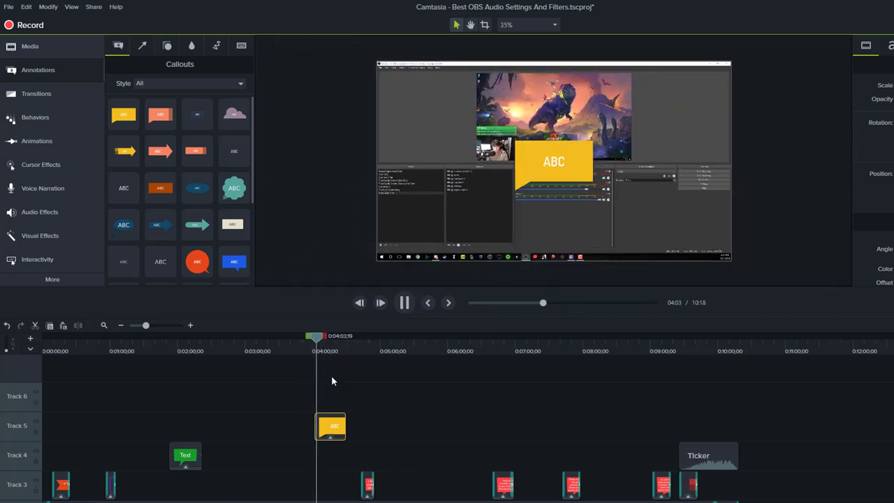
key(space)
click(41, 93)
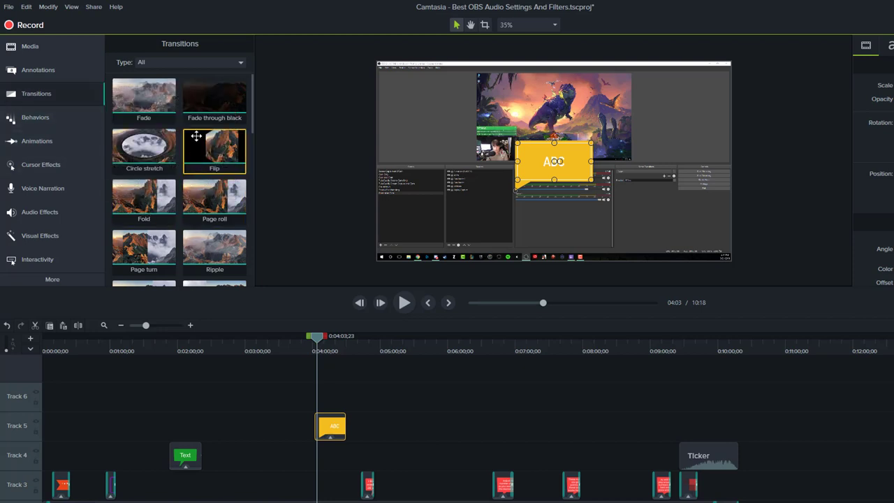
Apply the Ripple transition to the ABC callout on Track 5 and preview it from 4:01.
scroll(196, 136, down, 2)
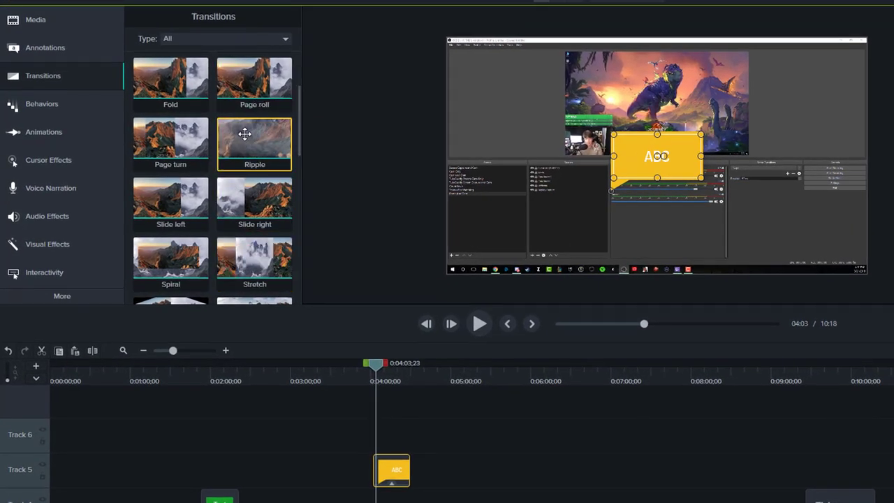
drag(244, 134, 377, 478)
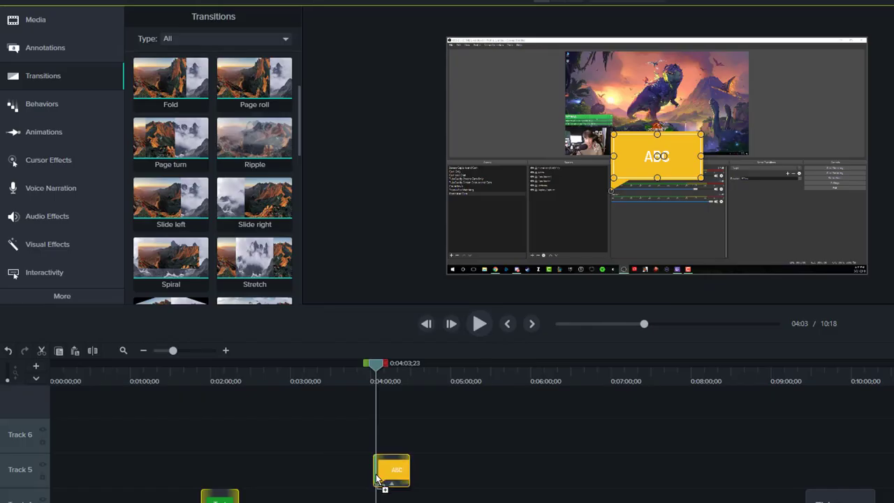
click(369, 382)
click(373, 388)
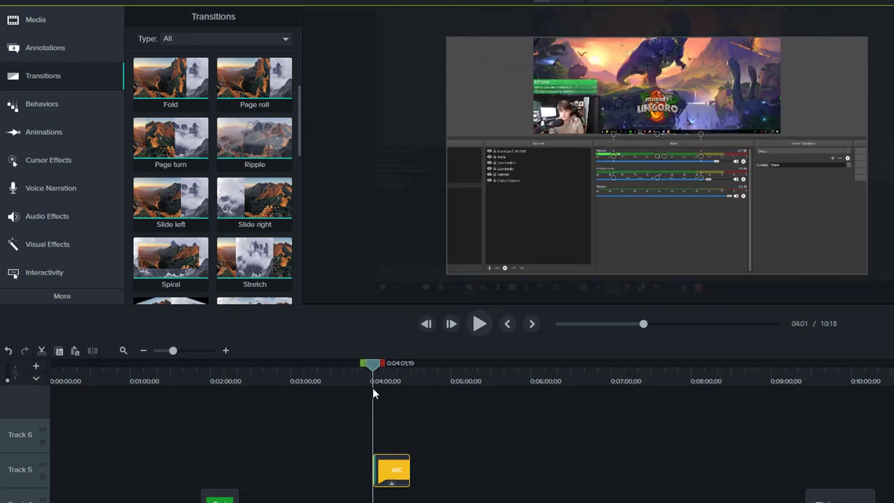
key(space)
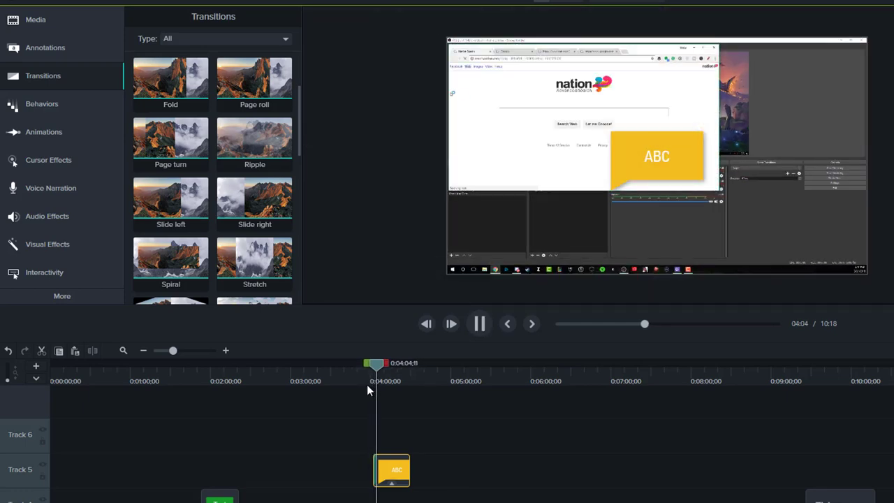
key(space)
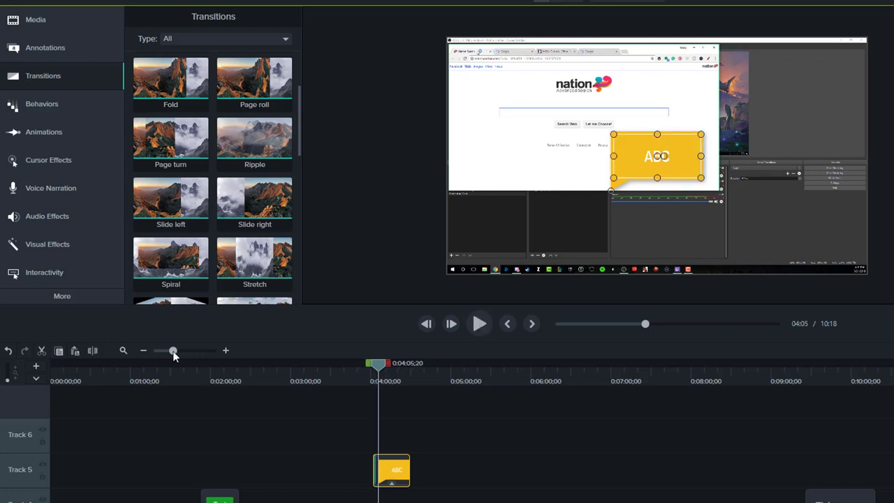
Lengthen the callout's Ripple transition and replay it to check the animation.
drag(173, 351, 191, 355)
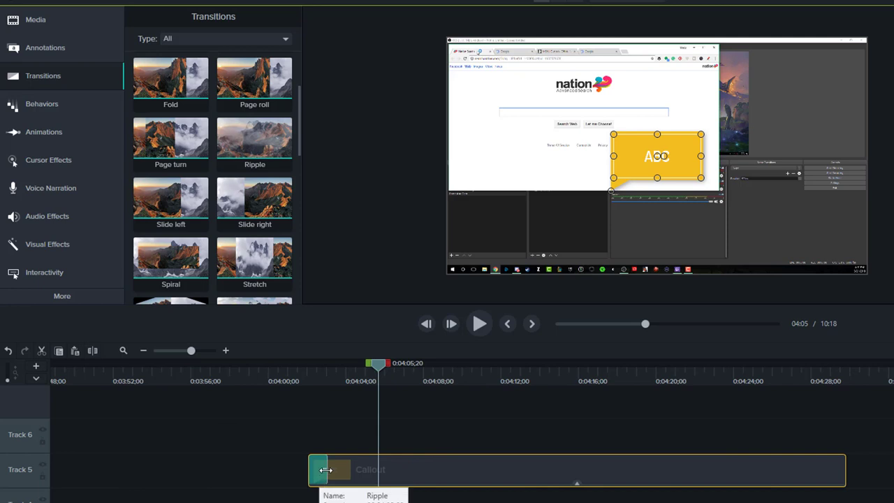
drag(328, 475, 386, 466)
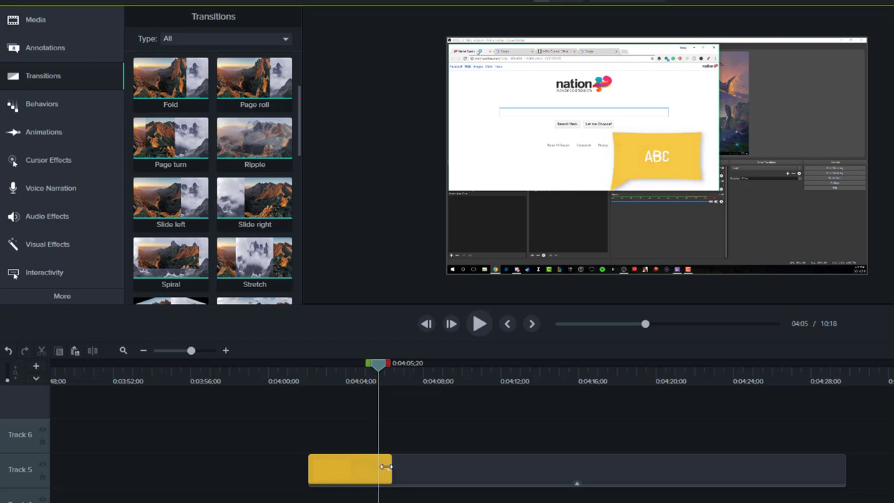
click(299, 381)
key(space)
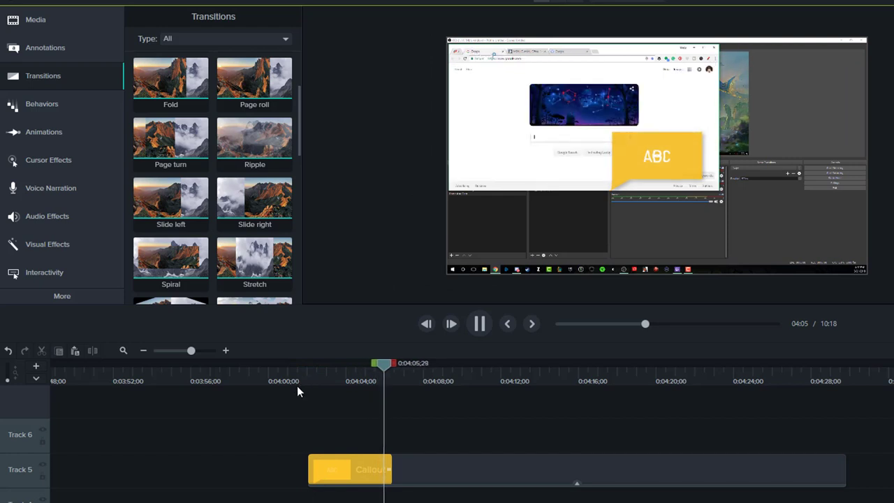
key(space)
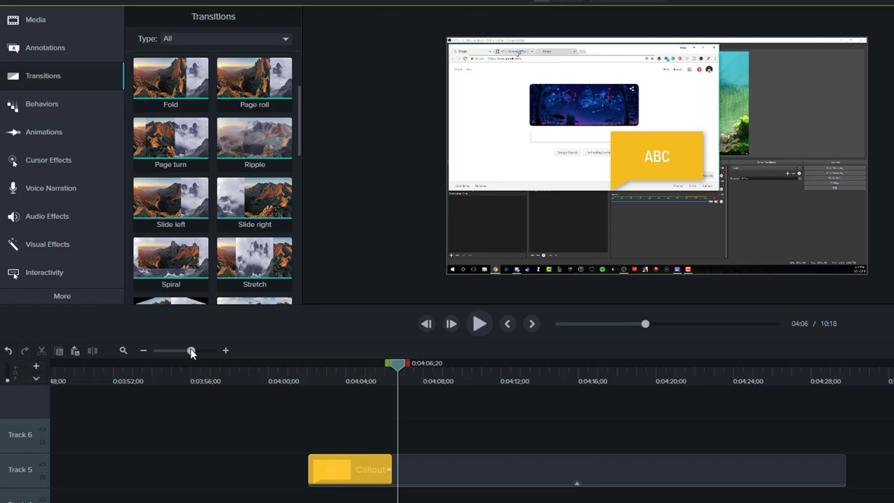
drag(188, 347, 177, 347)
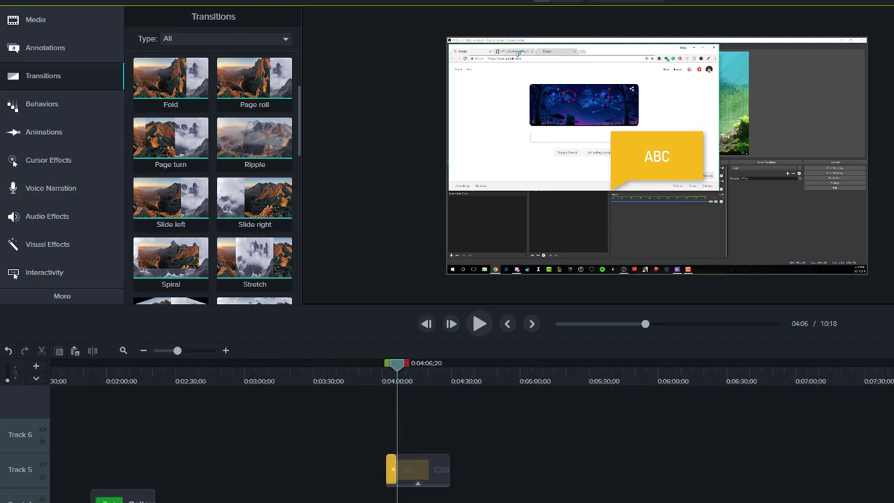
scroll(472, 431, right, 3)
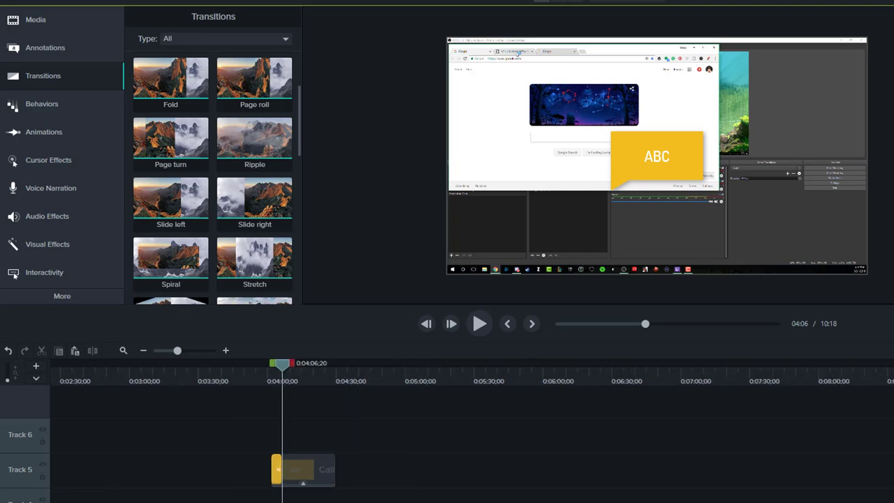
Play the closing end screen from about 9:54 through to the end.
click(893, 415)
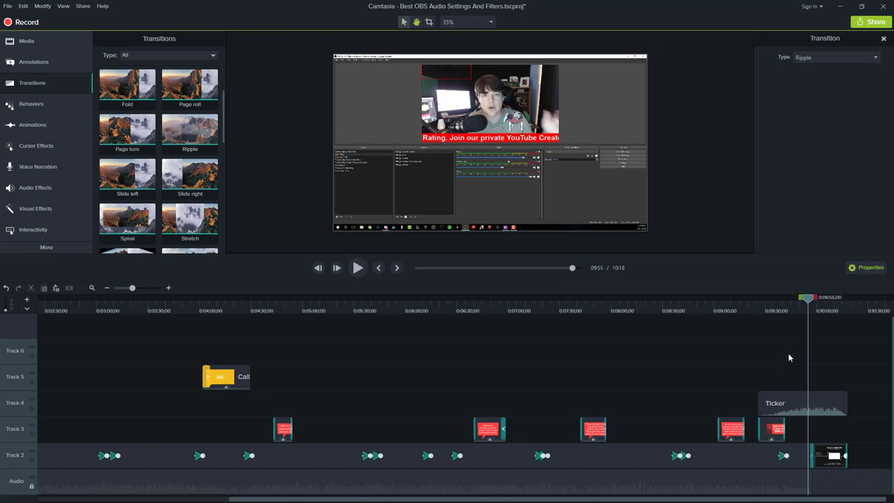
key(space)
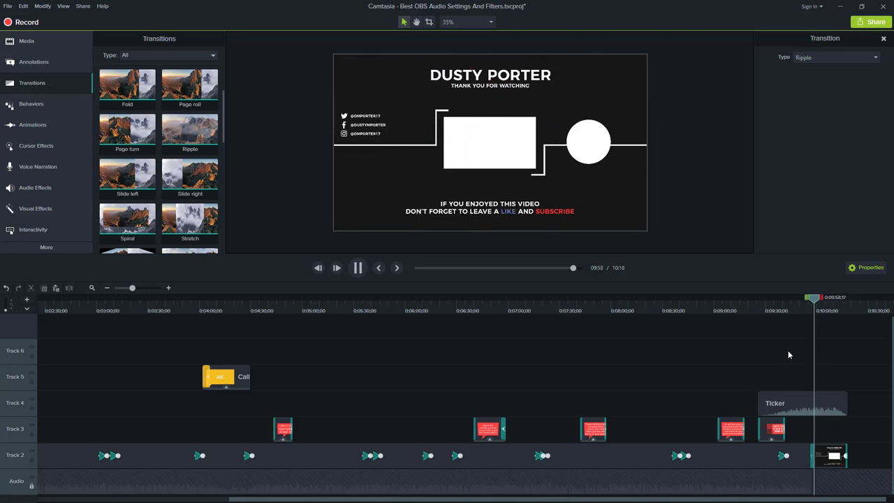
key(space)
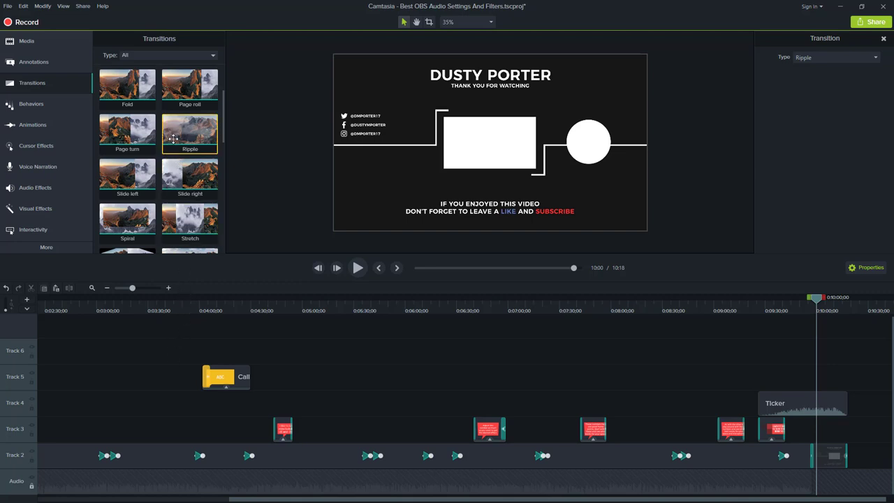
Apply the Slide left transition to a Track 3 clip and bring up the Behaviors gallery.
scroll(145, 153, down, 1)
drag(145, 153, 173, 159)
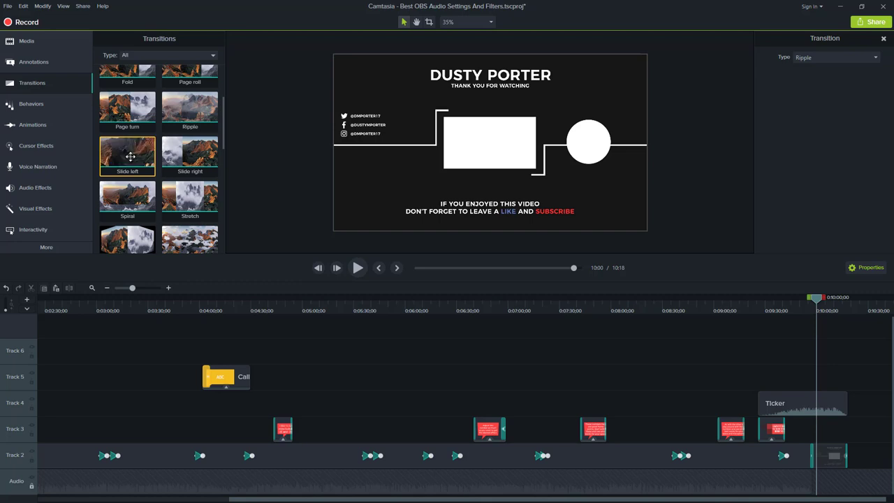
click(29, 105)
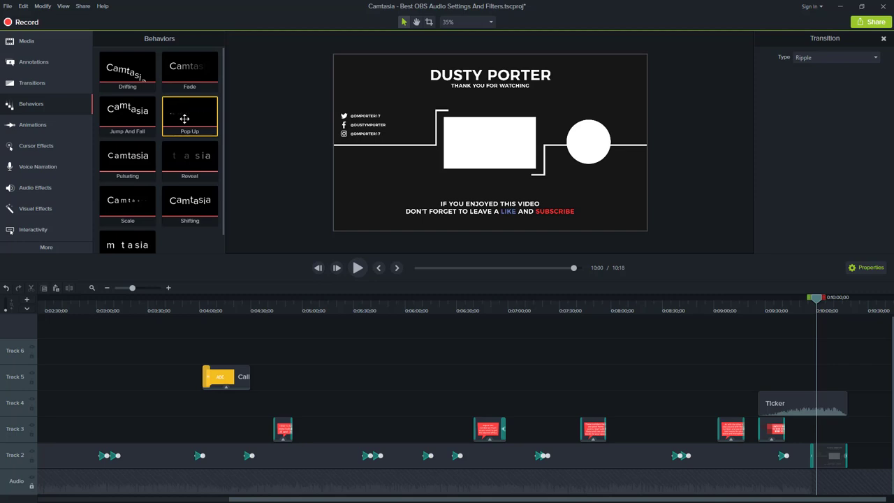
Add Pop Up to the red Track 3 callout, preview it from 4:41, then undo it.
drag(184, 119, 282, 429)
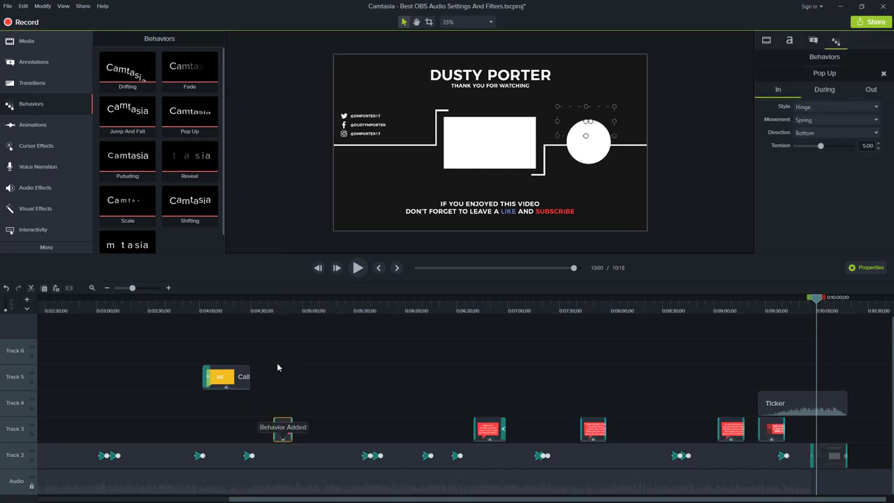
click(272, 312)
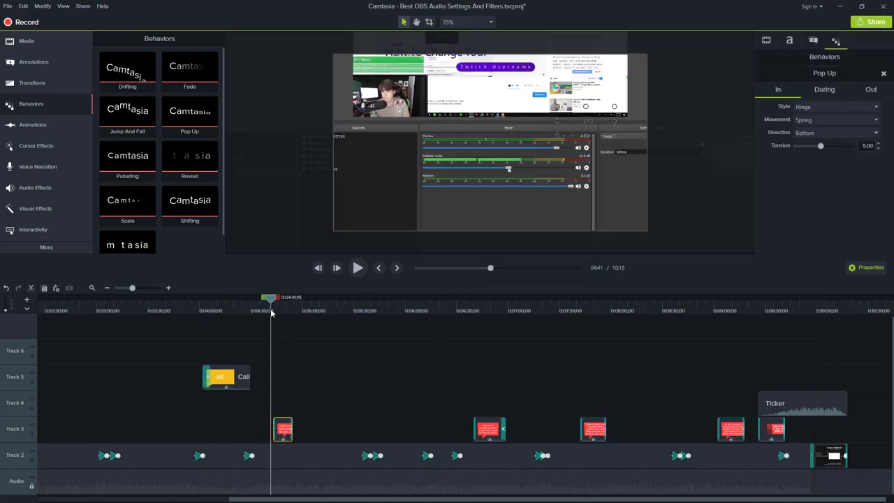
key(space)
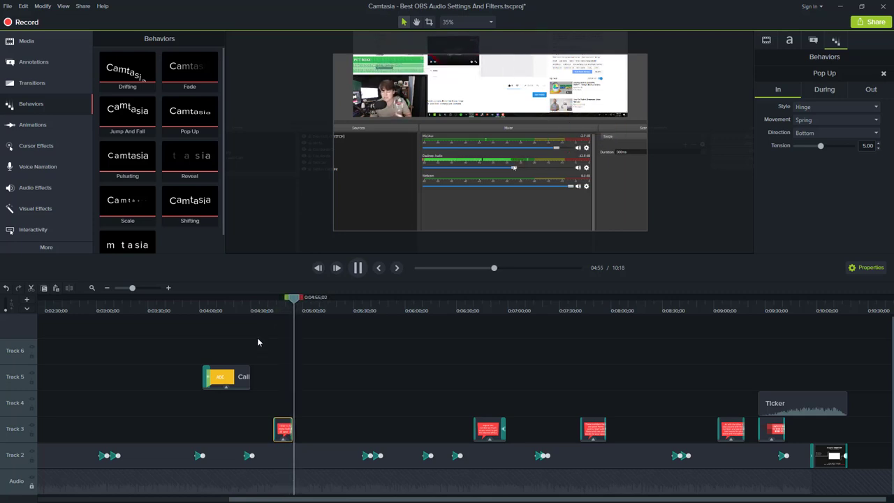
key(space)
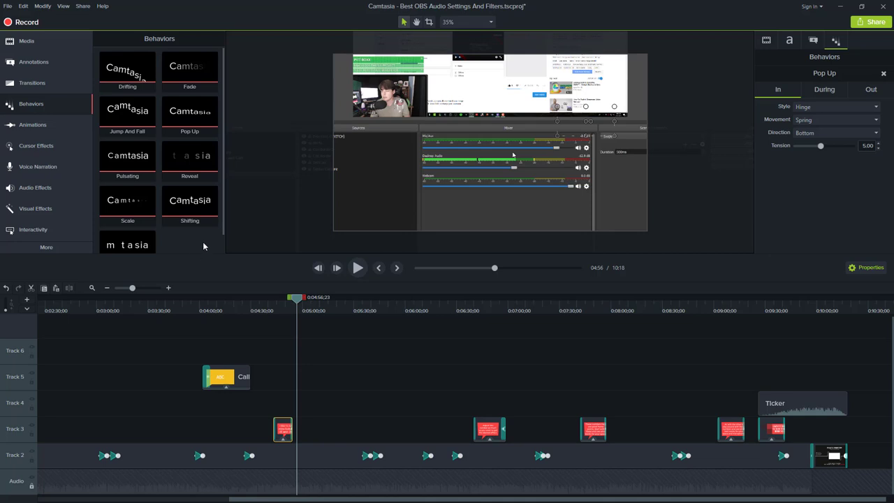
key(ctrl+z)
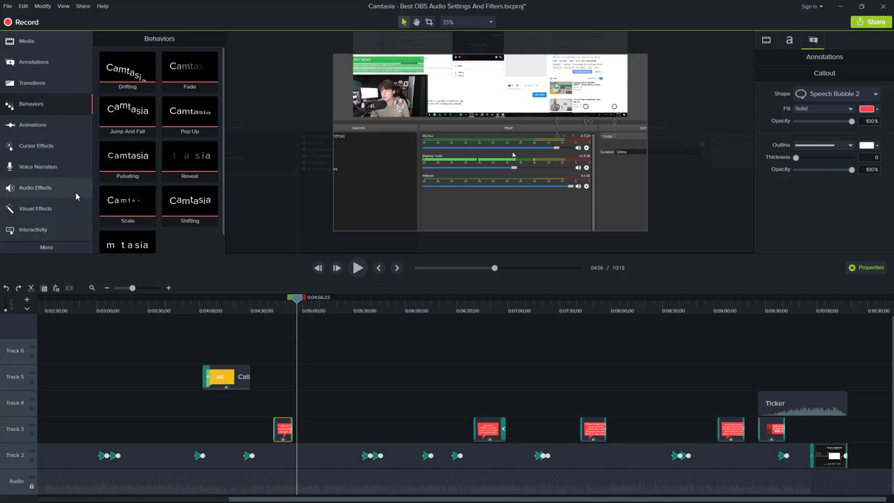
Show the Zoom-n-Pan tools and play the zoomed OBS settings section from 3:00.
click(46, 130)
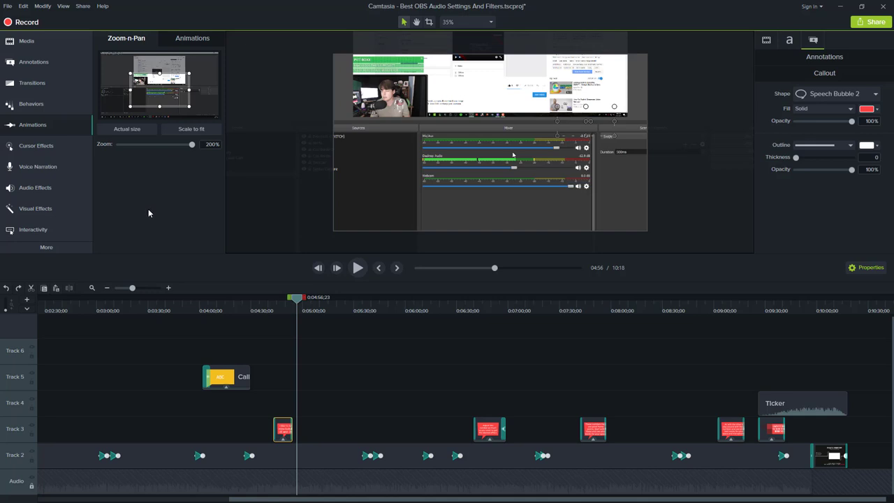
click(96, 310)
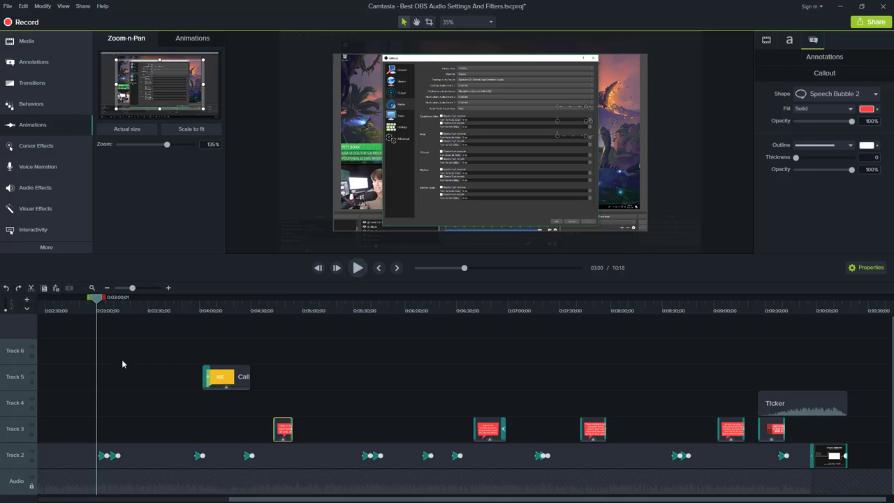
key(space)
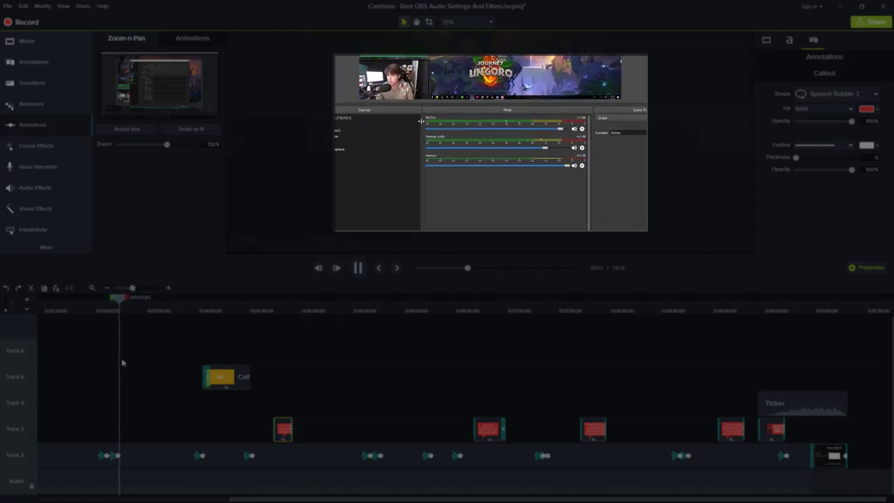
key(space)
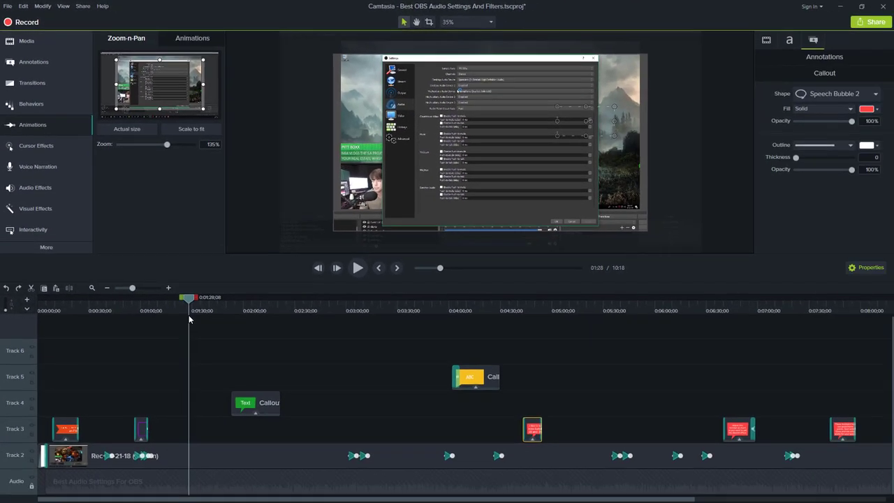
Return to about 1:22 and select the Track 2 screen recording with Zoom-n-Pan showing.
drag(188, 319, 178, 324)
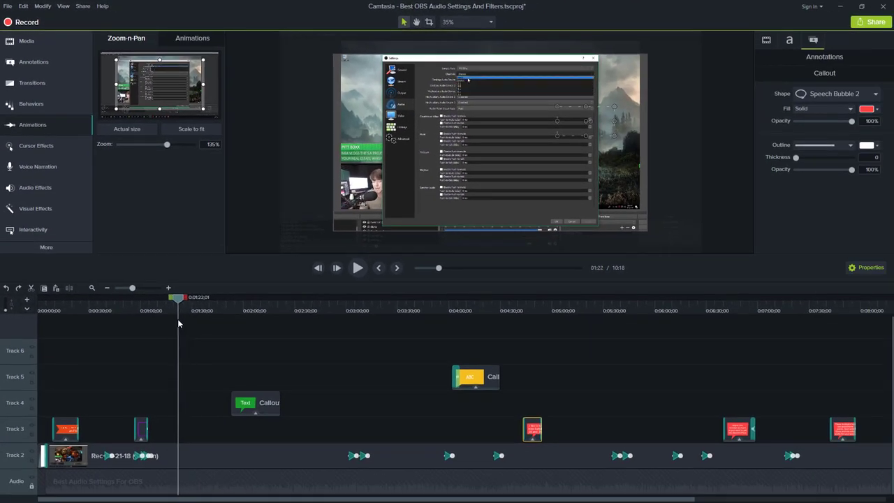
click(194, 449)
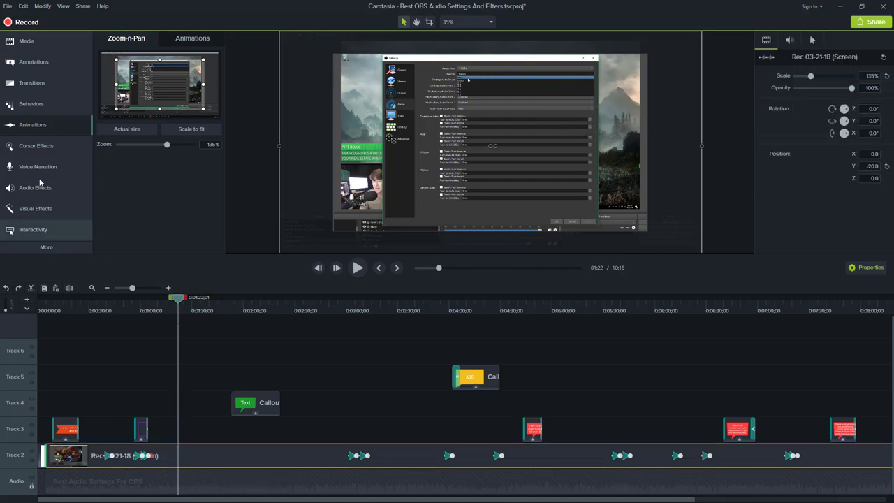
click(42, 124)
click(42, 123)
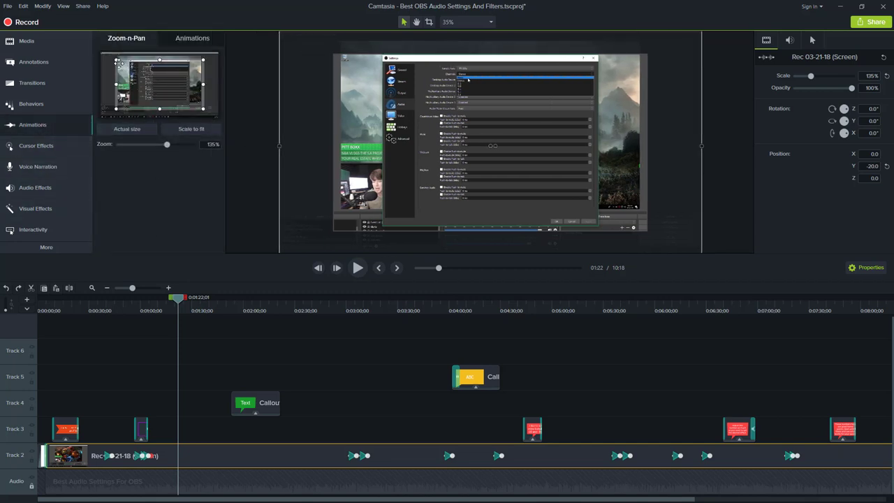
Reframe the zoom on the OBS settings window, enlarging it to about 153%.
mouse_move(145, 88)
mouse_down()
mouse_move(162, 103)
mouse_move(148, 88)
mouse_up()
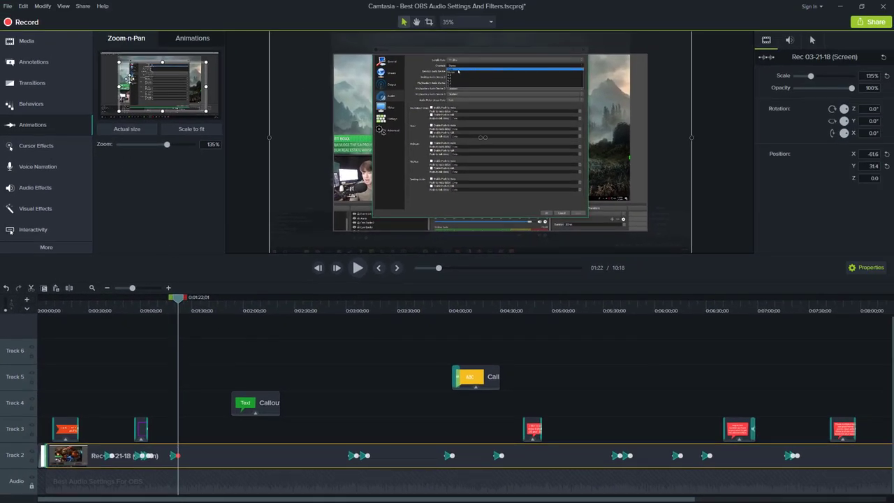
drag(129, 77, 160, 95)
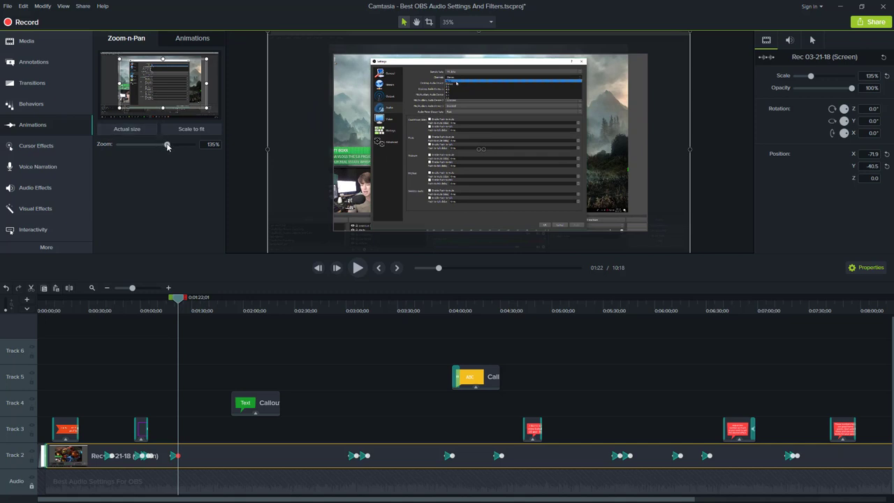
drag(167, 146, 181, 148)
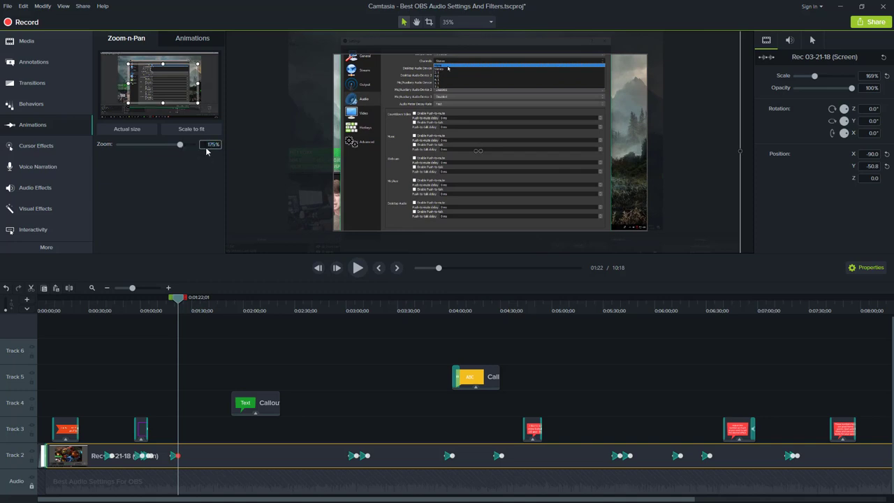
key(Return)
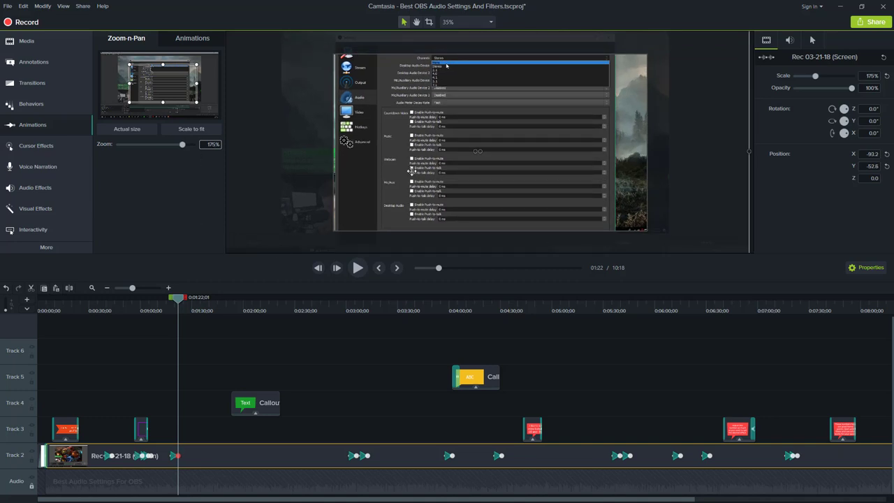
drag(185, 145, 174, 145)
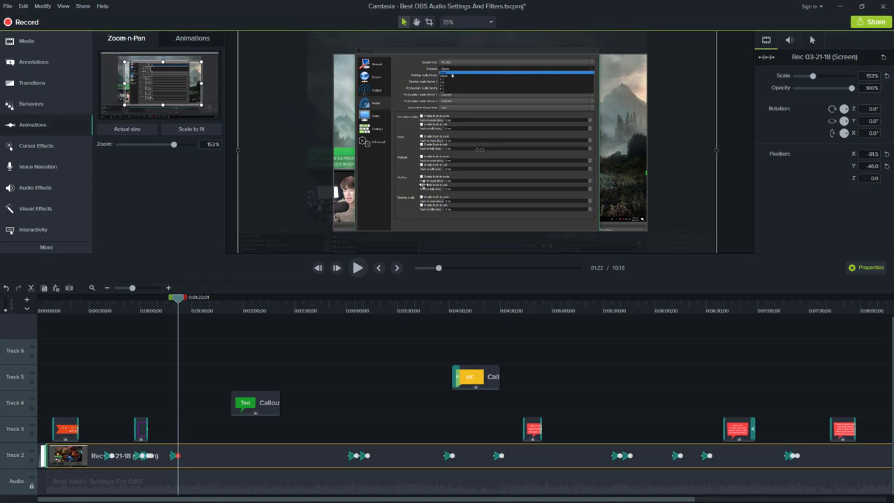
mouse_move(426, 130)
mouse_down()
mouse_move(457, 132)
mouse_move(457, 122)
mouse_move(437, 123)
mouse_up()
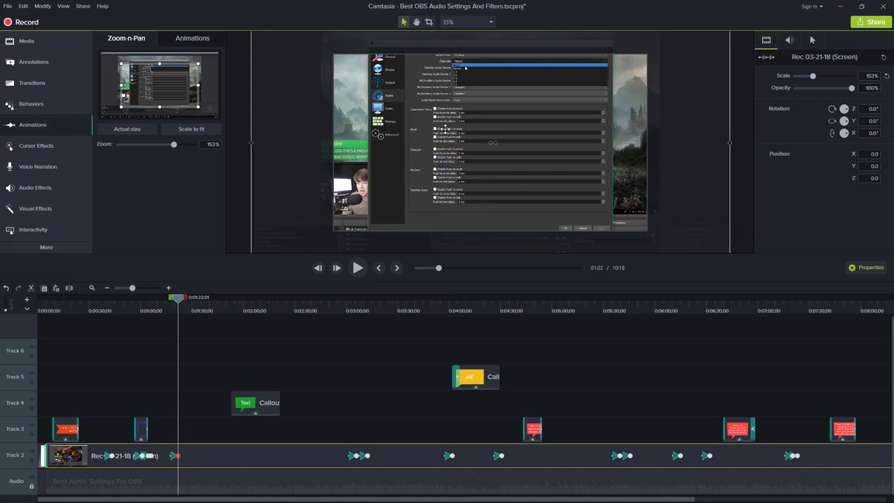
Preview the reframed zoom, then return the playhead to 1:15.
key(space)
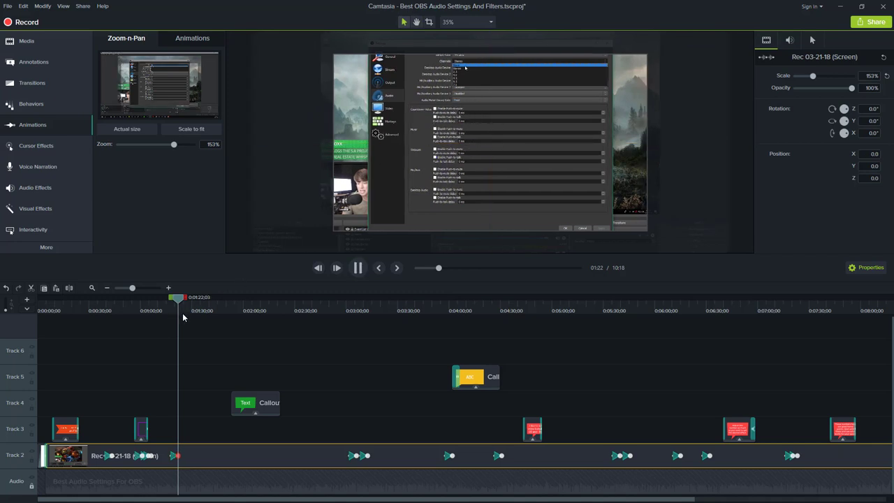
click(192, 435)
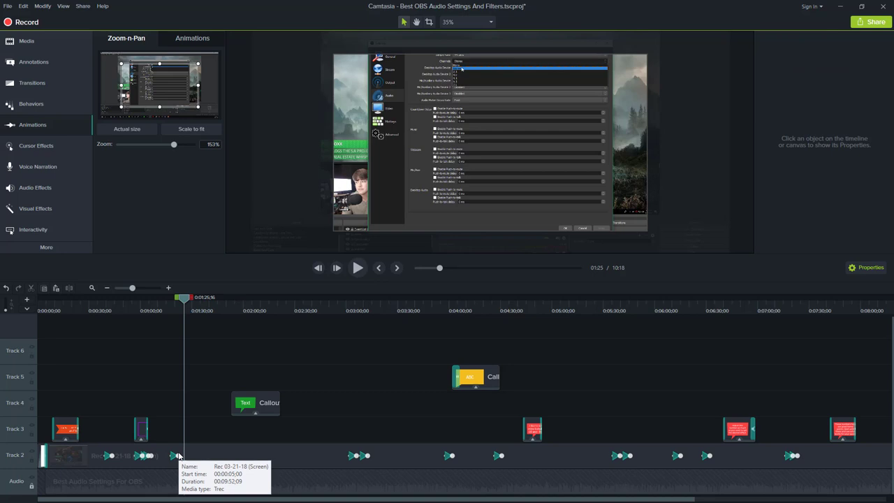
click(170, 321)
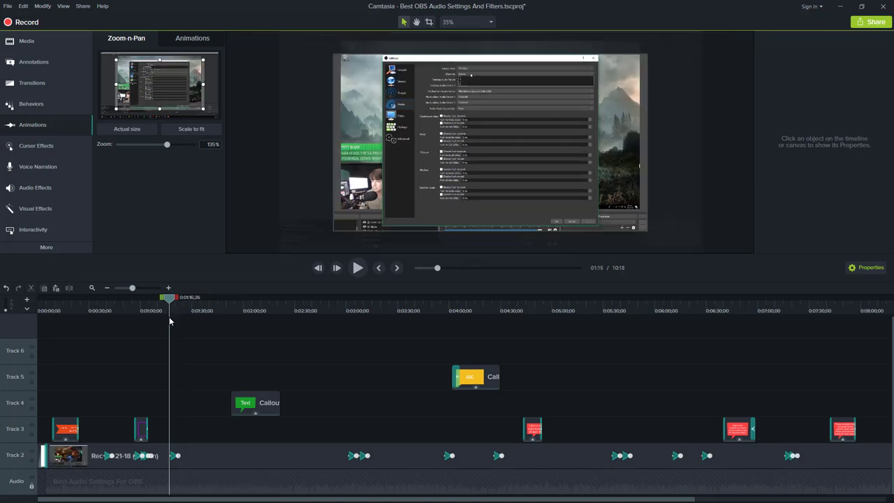
Preview from 1:15, then move the Track 2 zoom animation's start later so it builds gradually.
key(space)
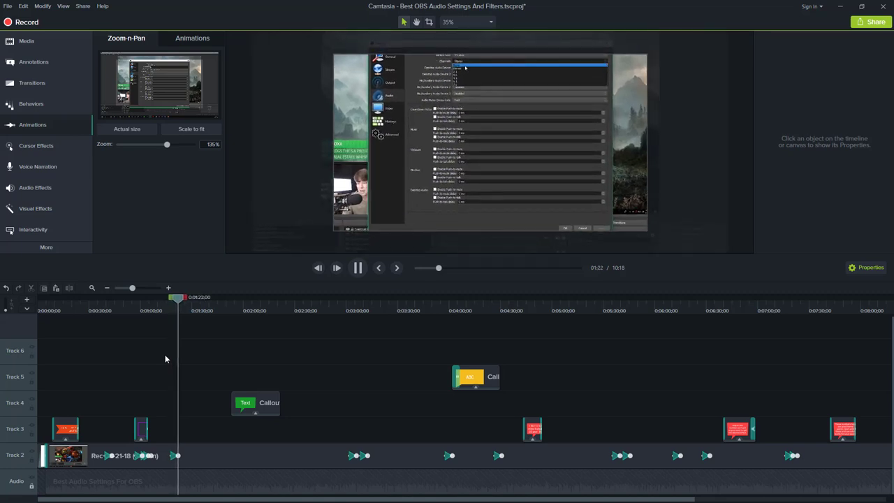
key(space)
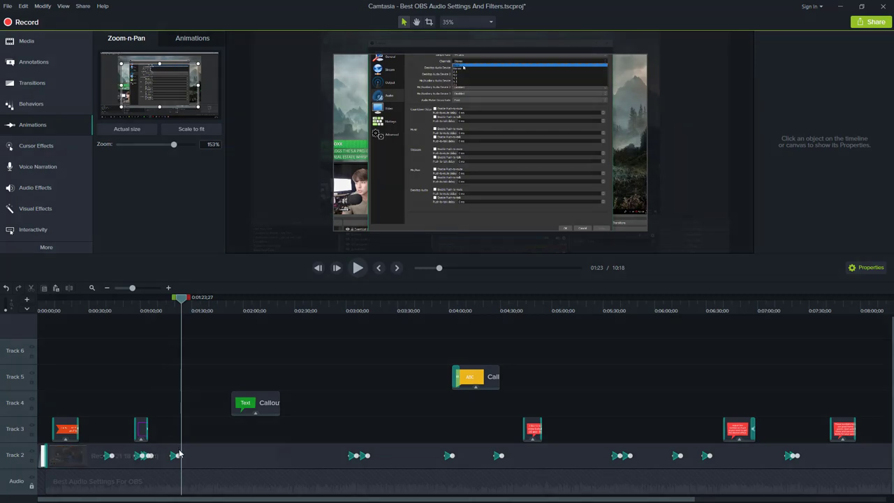
drag(184, 455, 202, 455)
click(176, 314)
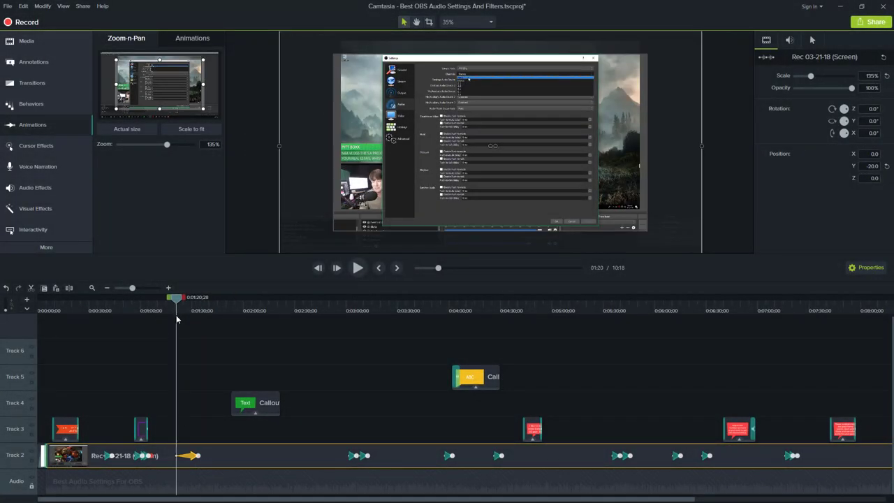
key(space)
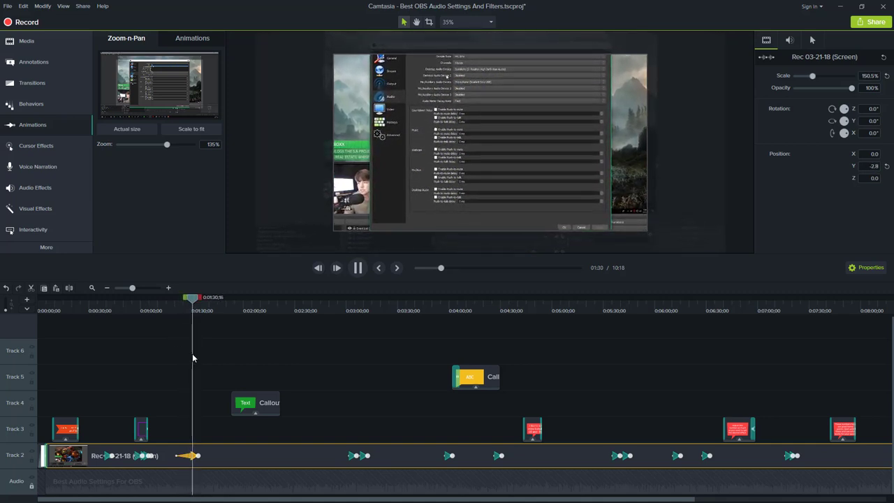
click(199, 455)
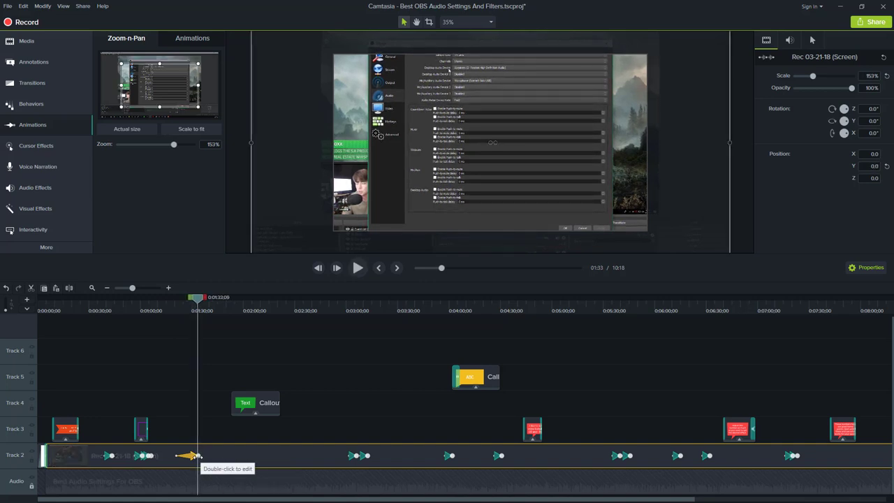
double_click(199, 455)
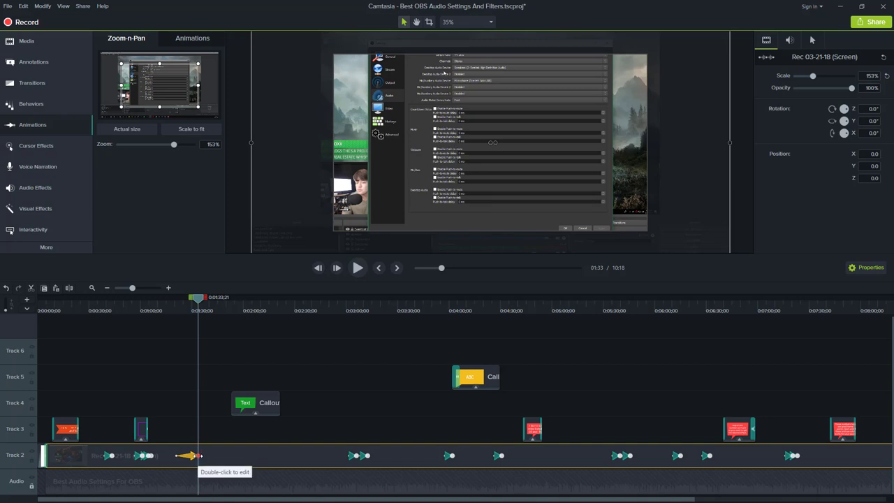
click(210, 429)
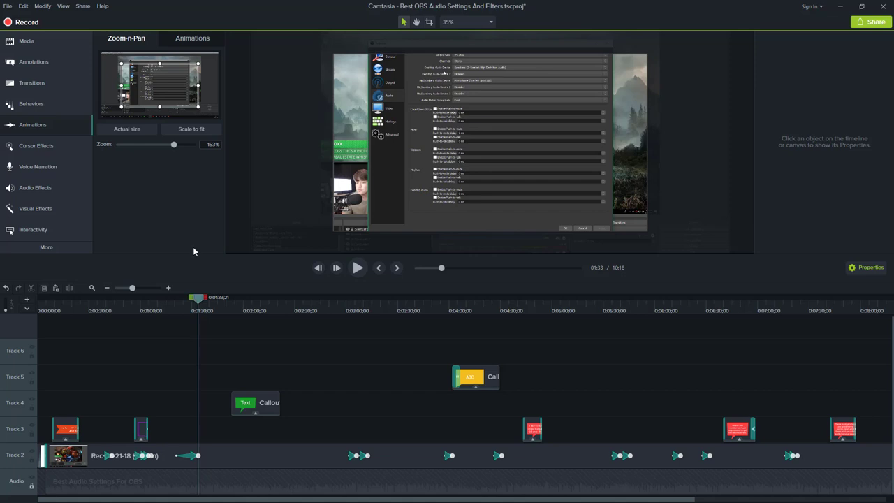
drag(199, 302, 212, 319)
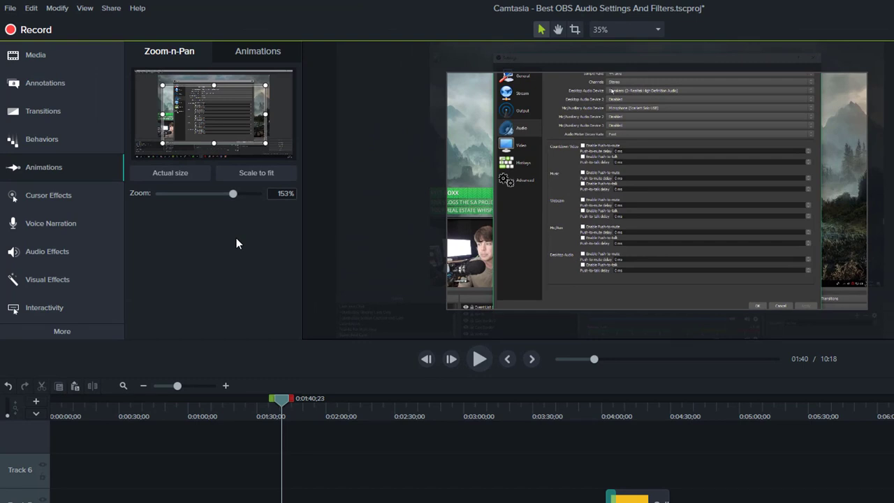
Zoom the recording to Actual size (100%) around 1:40 and preview the zoom-out from 1:36.
click(70, 171)
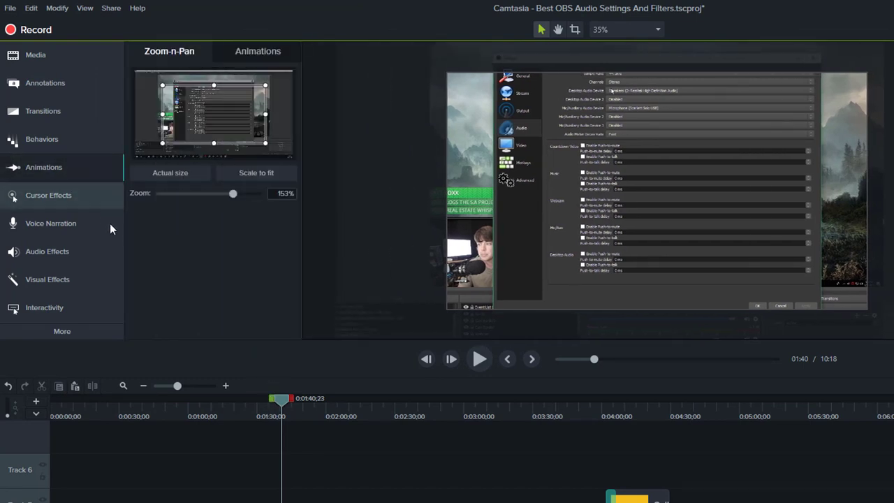
click(183, 173)
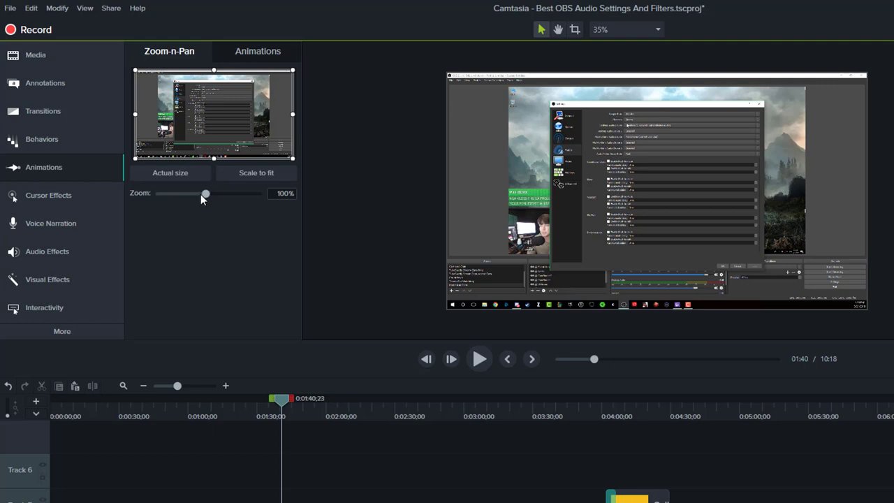
click(271, 413)
key(space)
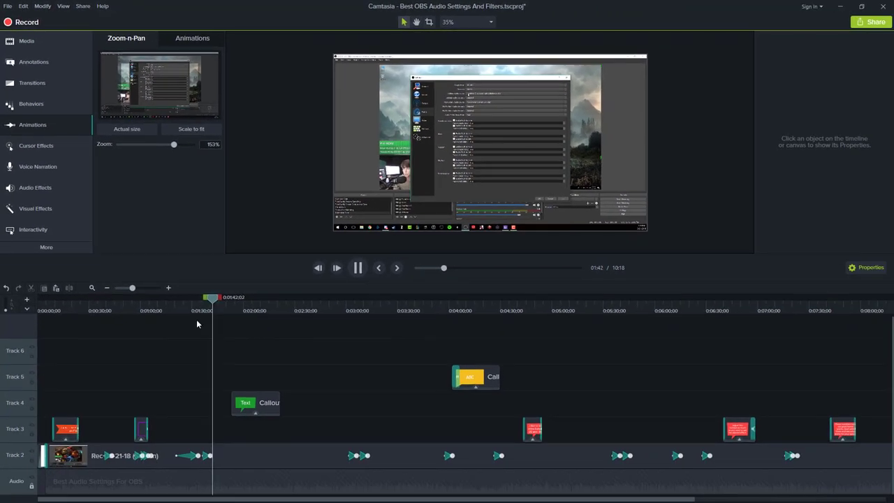
key(space)
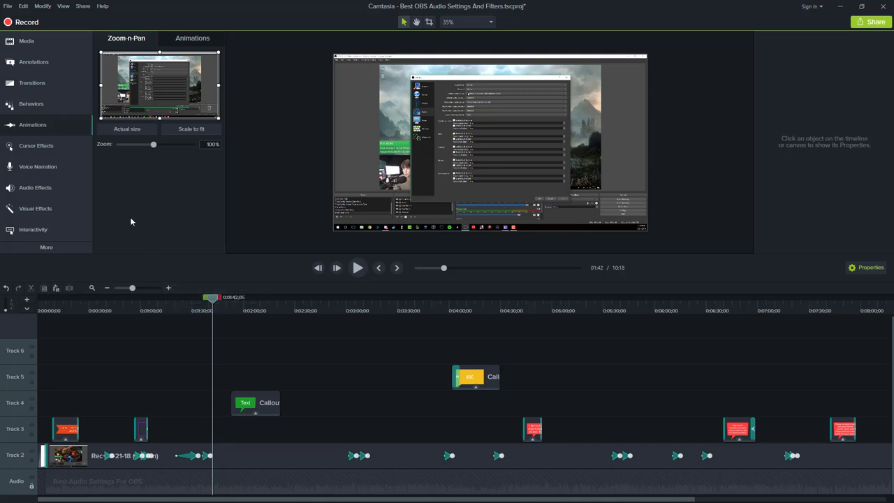
Apply Cursor Magnify to the Track 2 recording at 2:42 and preview it.
click(40, 146)
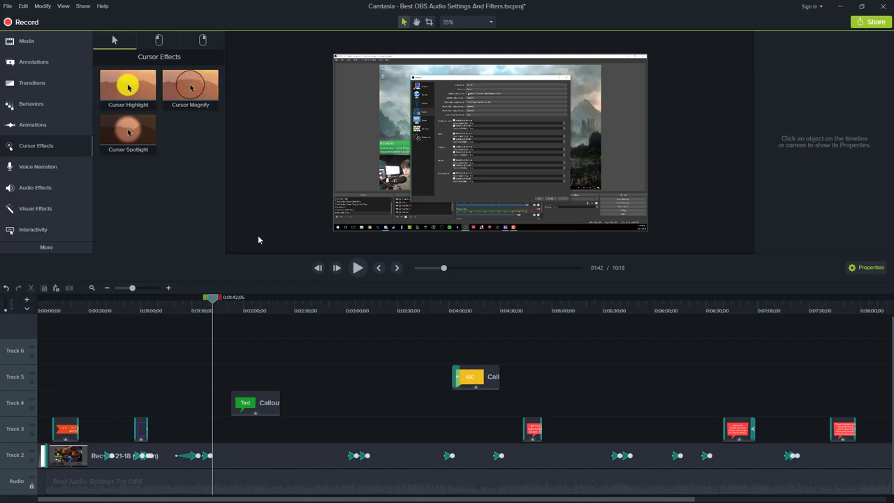
mouse_move(300, 318)
mouse_down()
mouse_move(281, 319)
mouse_move(316, 320)
mouse_up()
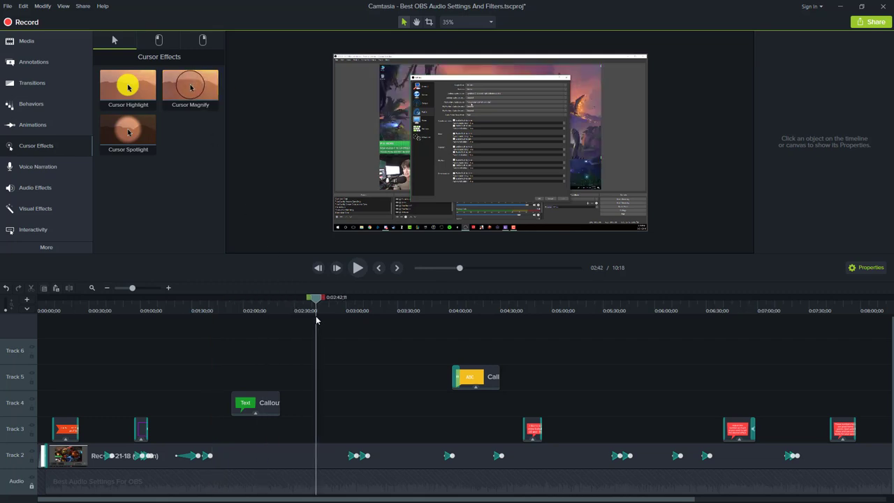
drag(190, 88, 320, 454)
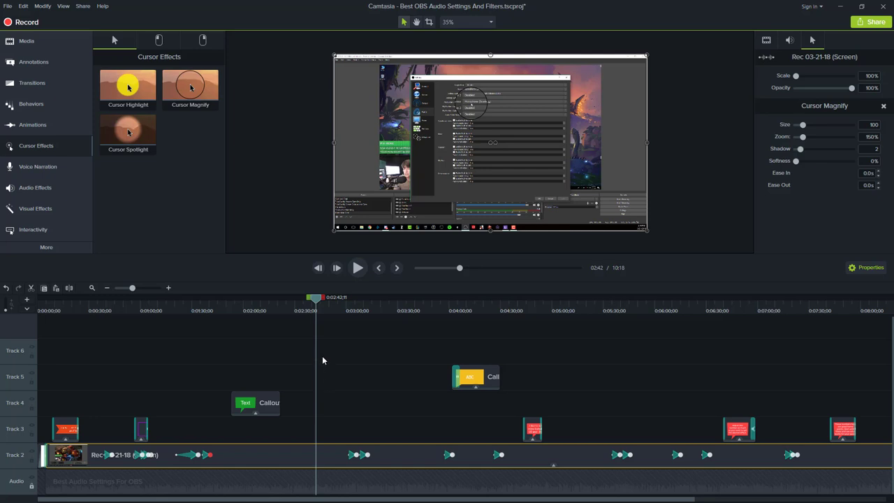
key(space)
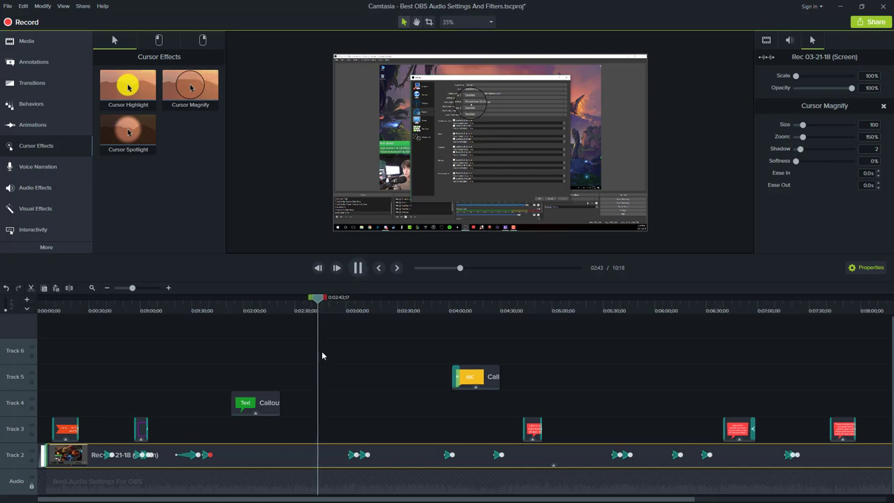
Enlarge the recording's scale, preview from about 2:50, then undo the Cursor Magnify effect.
drag(798, 74, 823, 79)
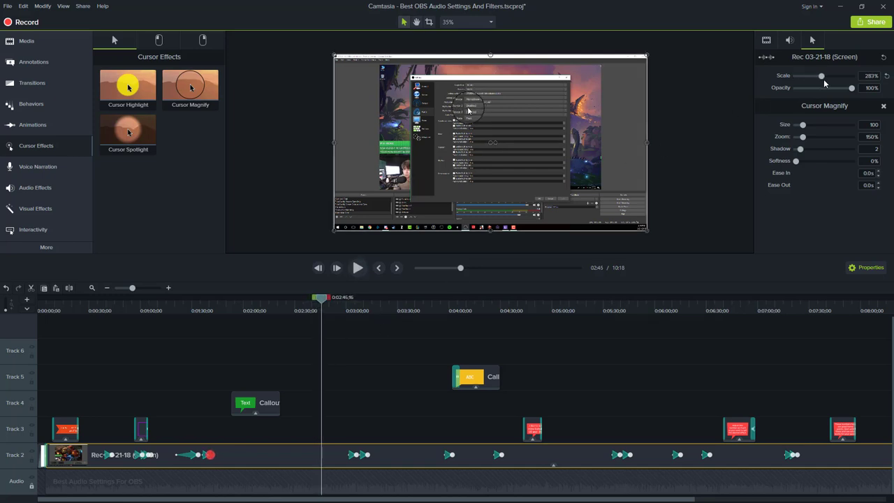
click(331, 308)
click(357, 268)
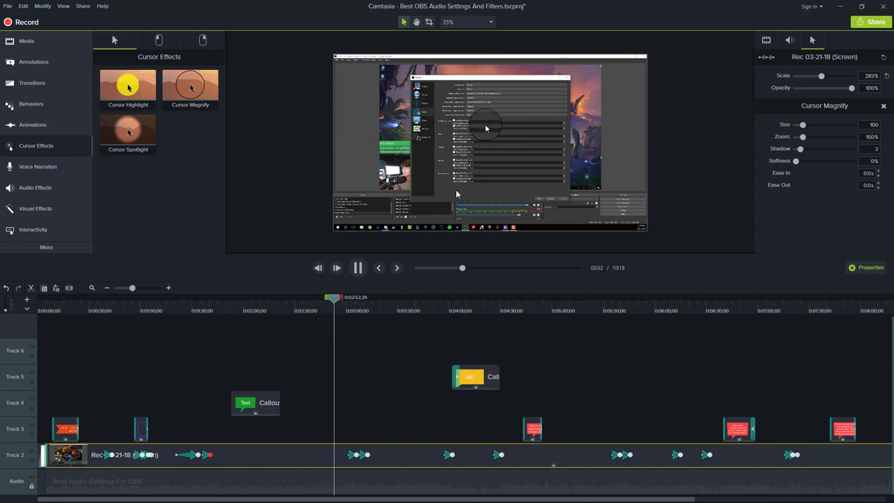
key(space)
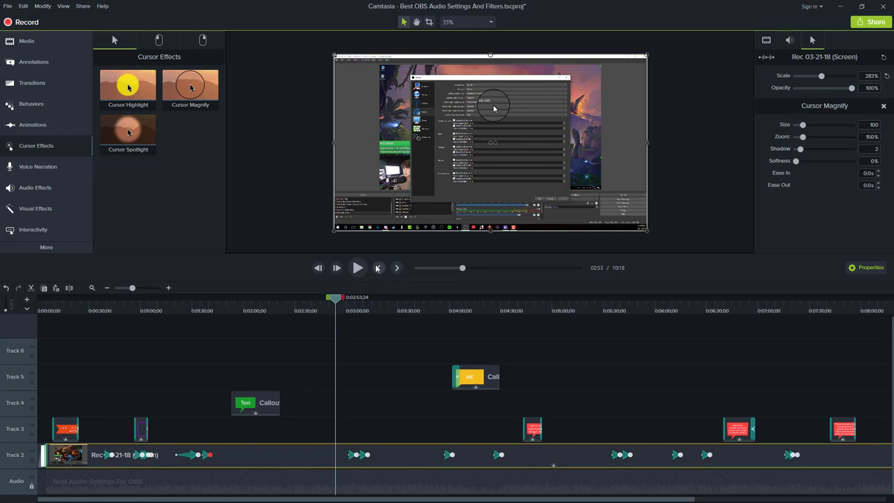
key(ctrl+z)
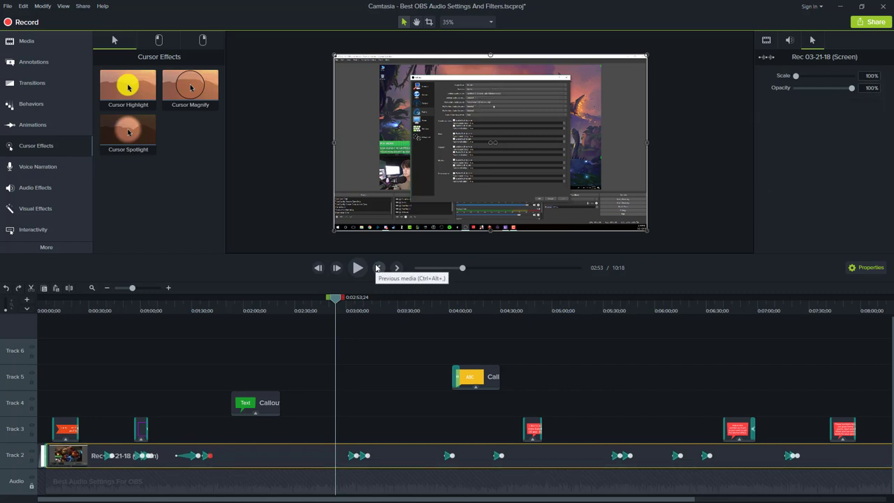
Try Cursor Spotlight at size 120 on the recording, delete it, and show Left Click effects.
drag(133, 144, 310, 458)
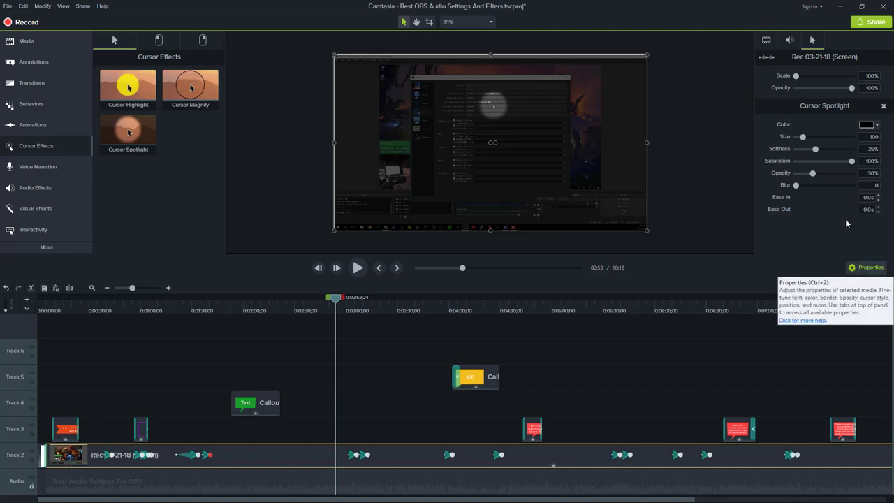
mouse_move(802, 137)
mouse_down()
mouse_move(820, 140)
mouse_move(804, 138)
mouse_move(811, 151)
mouse_up()
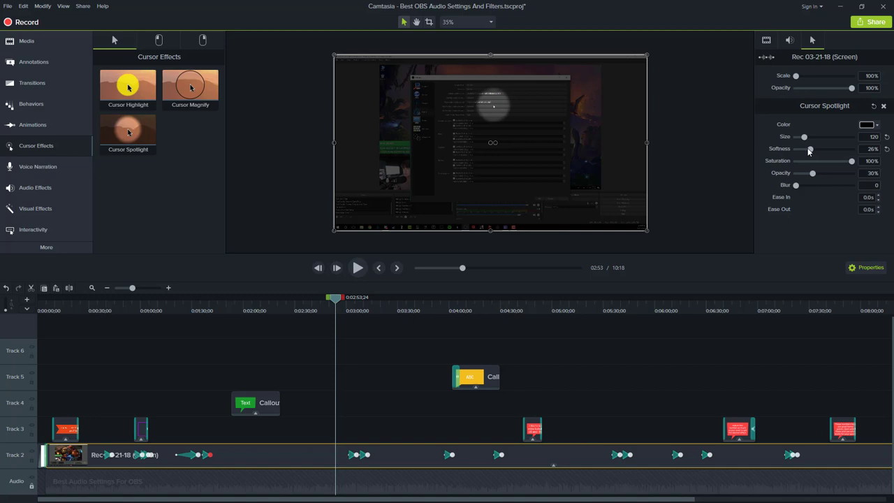
key(Delete)
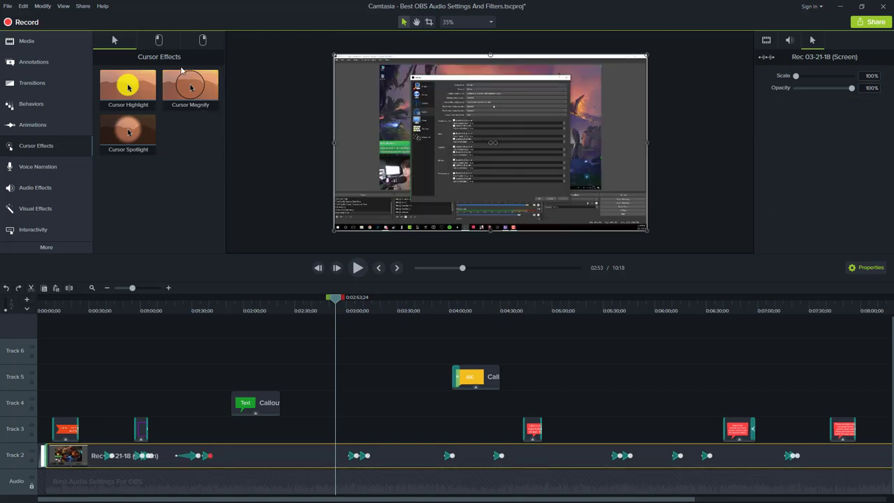
click(164, 43)
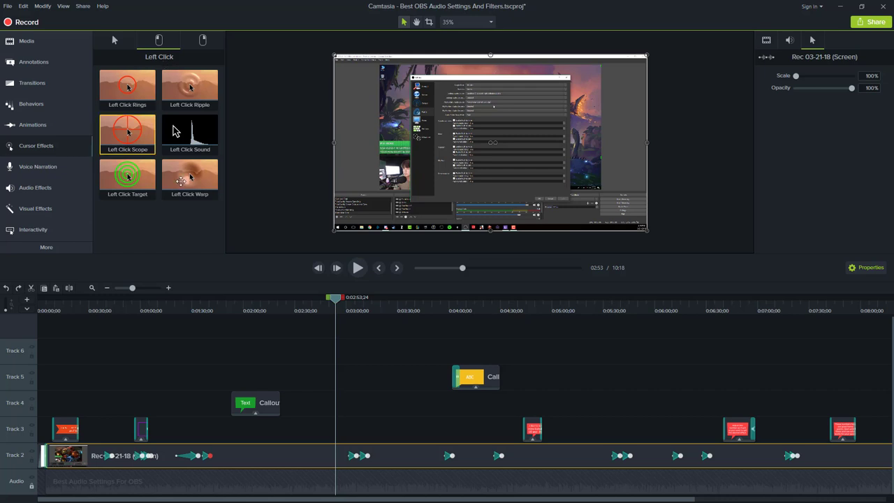
Apply Left Click Rings to the Track 2 recording, preview it from 2:44, then show Right Click effects.
click(189, 183)
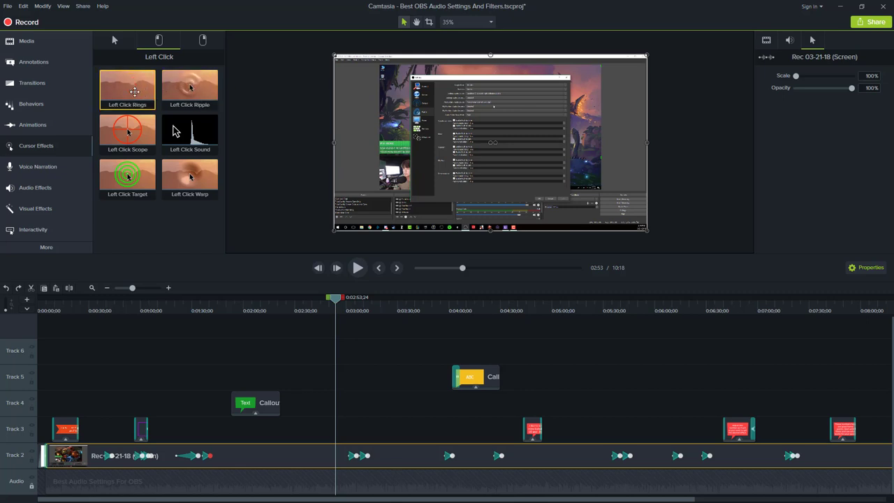
drag(129, 88, 312, 449)
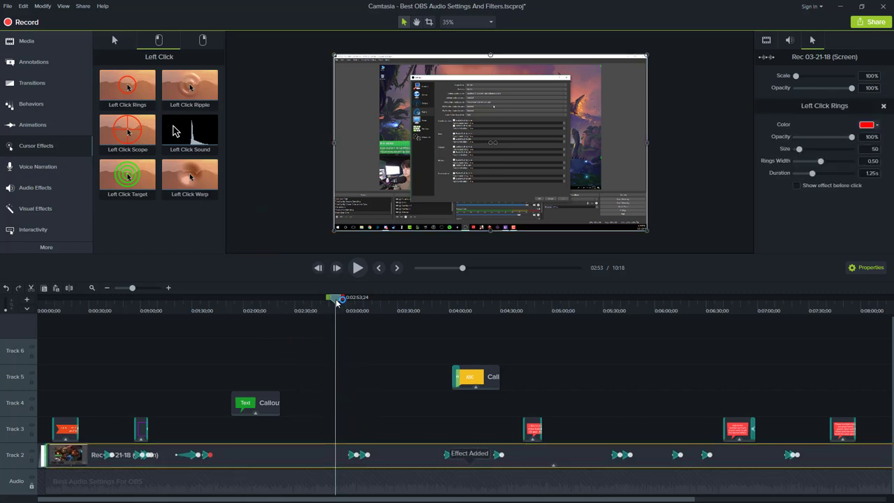
drag(336, 301, 320, 301)
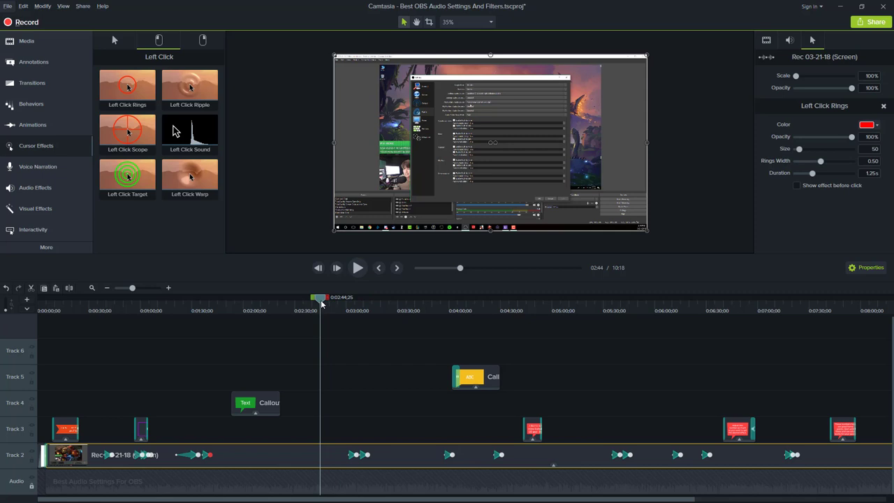
key(space)
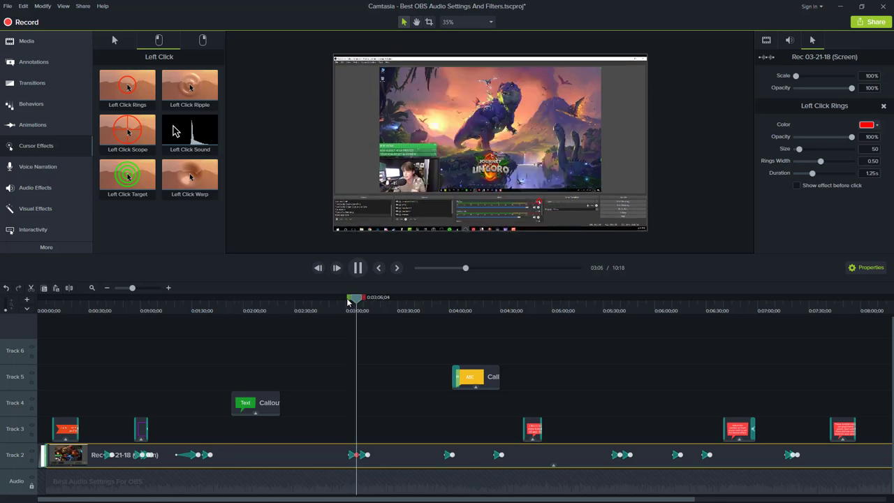
key(space)
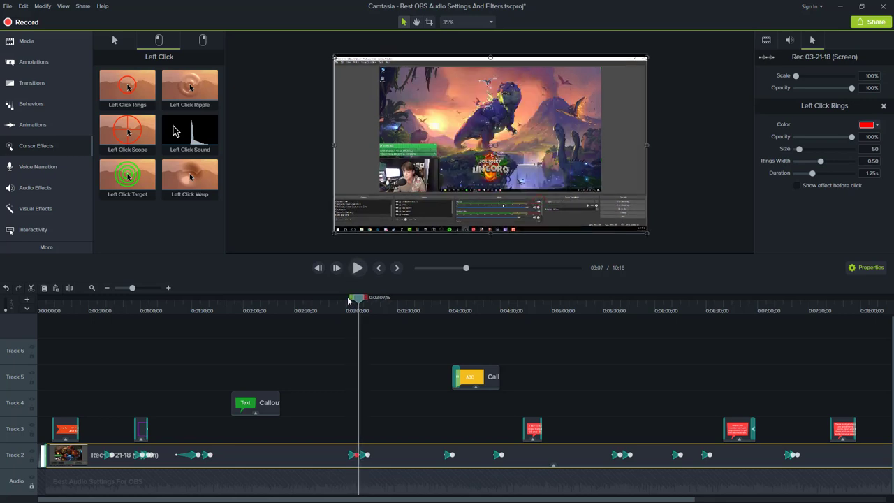
click(349, 300)
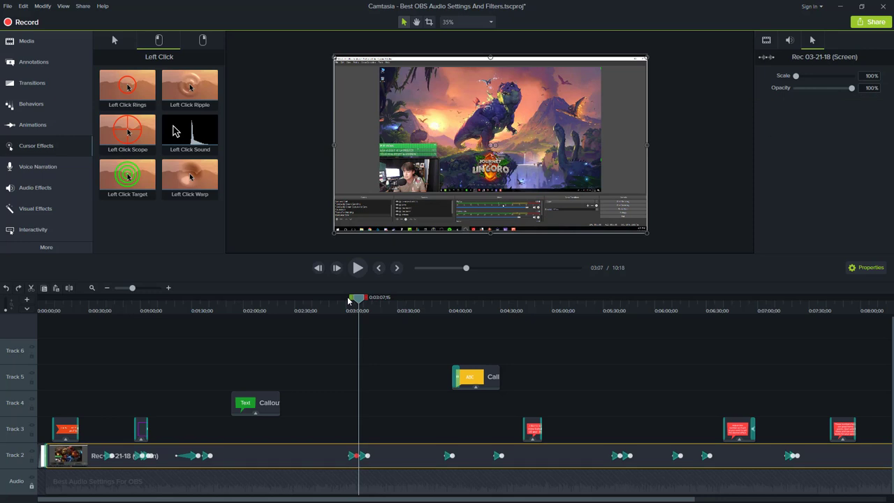
click(202, 41)
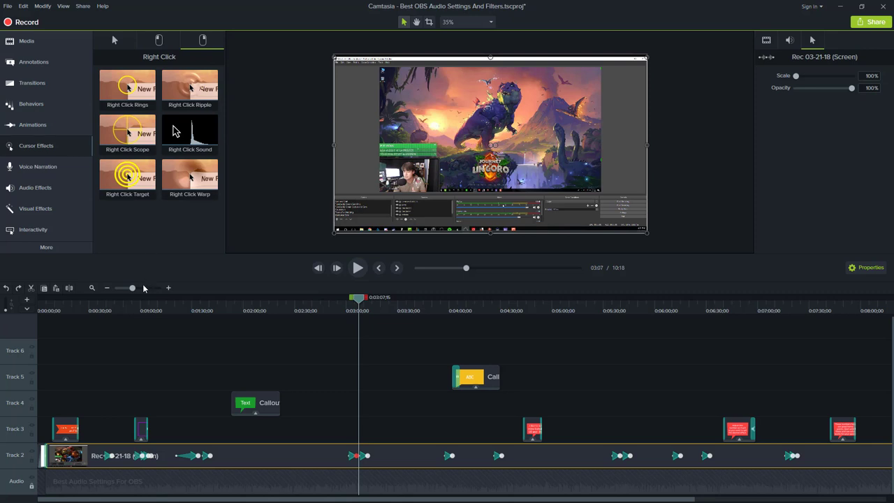
Show Voice Narration with the Scarlett Solo USB microphone selected.
click(44, 172)
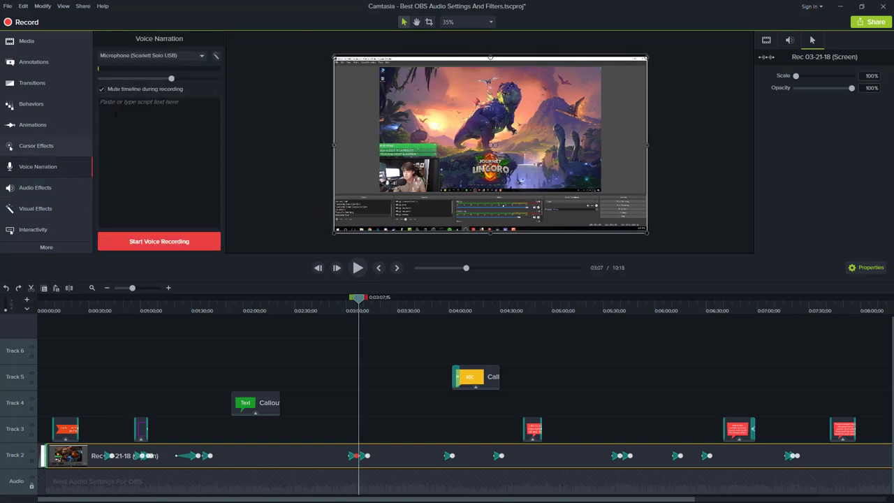
click(129, 56)
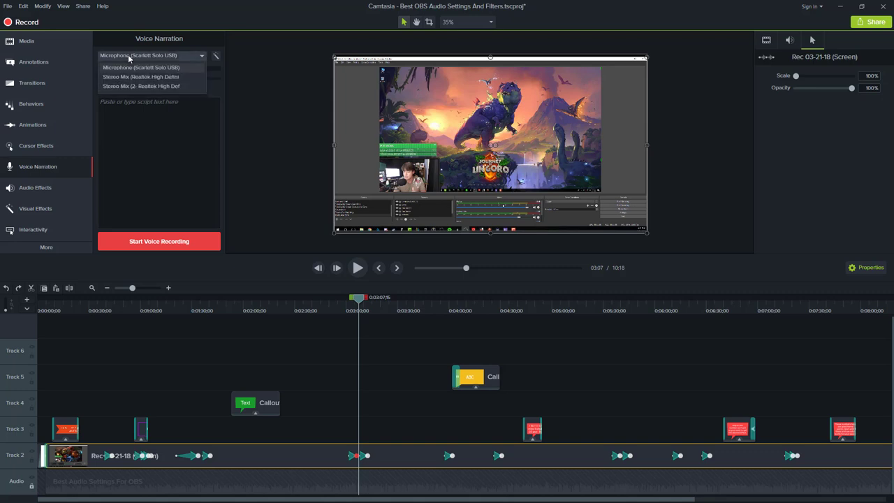
click(134, 67)
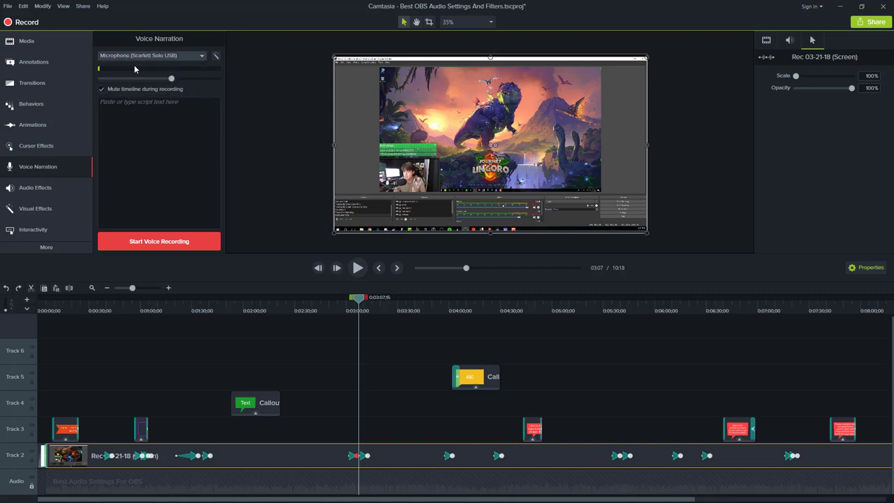
Record a short test narration, then discard it without saving.
click(152, 242)
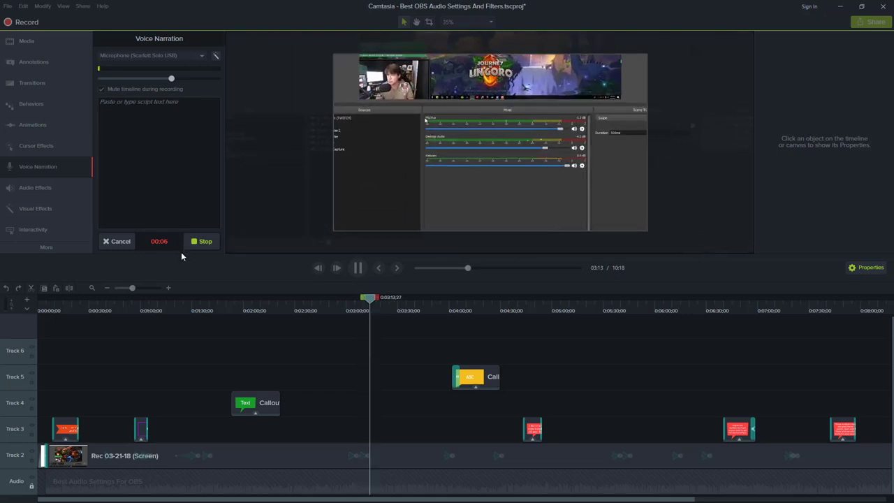
click(187, 243)
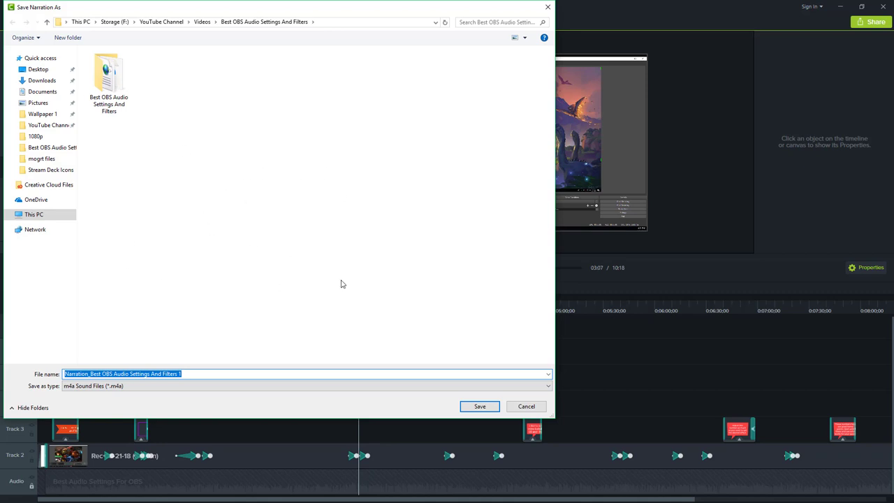
click(527, 406)
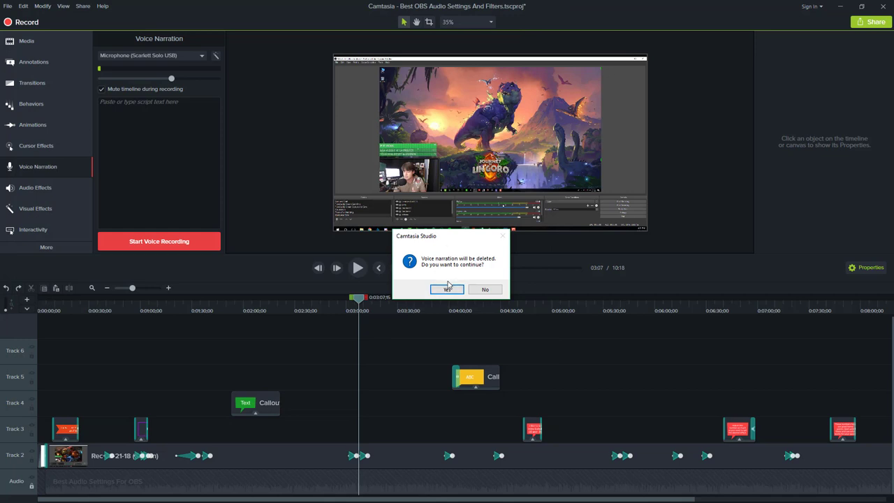
click(447, 290)
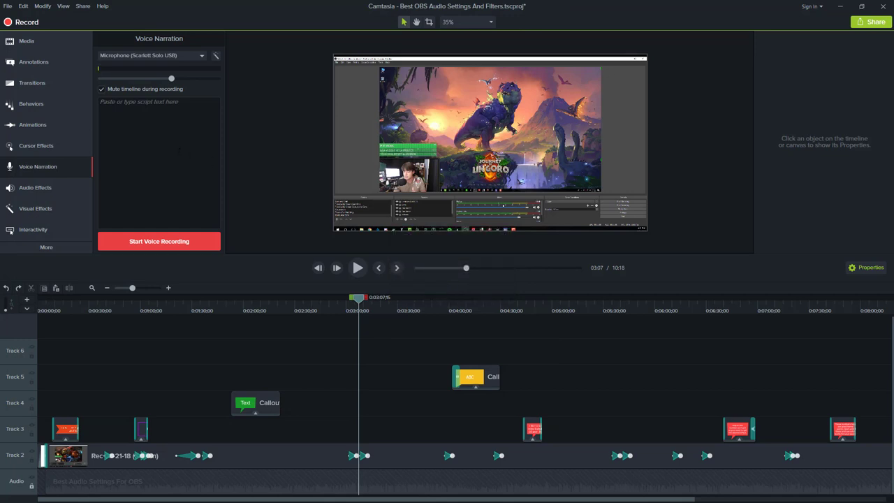
Show Audio Effects, zoom the timeline to its end, and select the Ticker audio clip.
click(39, 186)
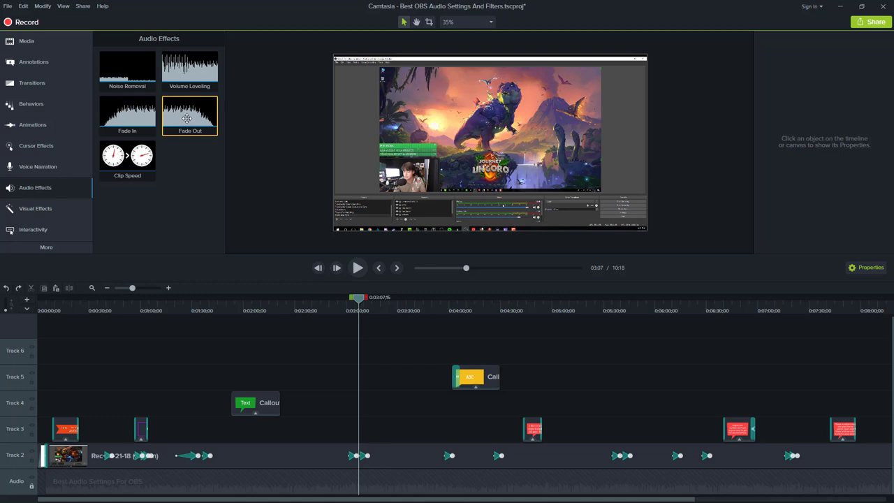
drag(232, 500, 424, 500)
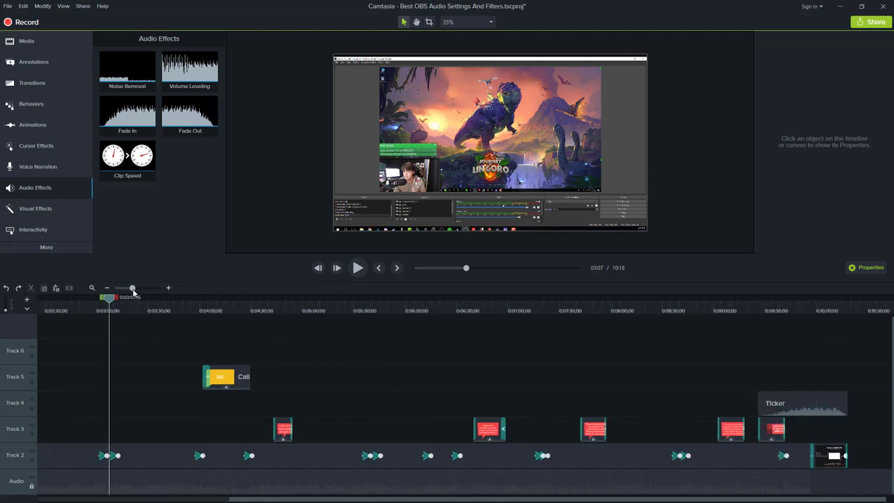
drag(133, 288, 155, 292)
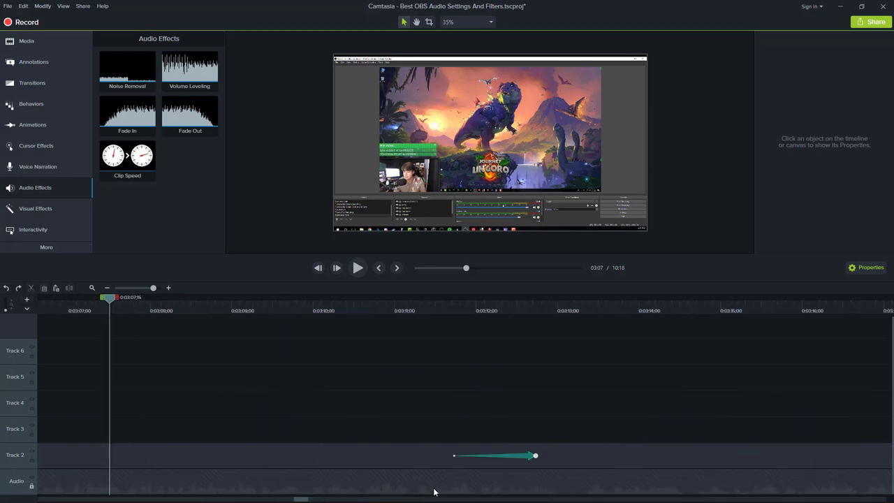
drag(299, 499, 820, 500)
key(End)
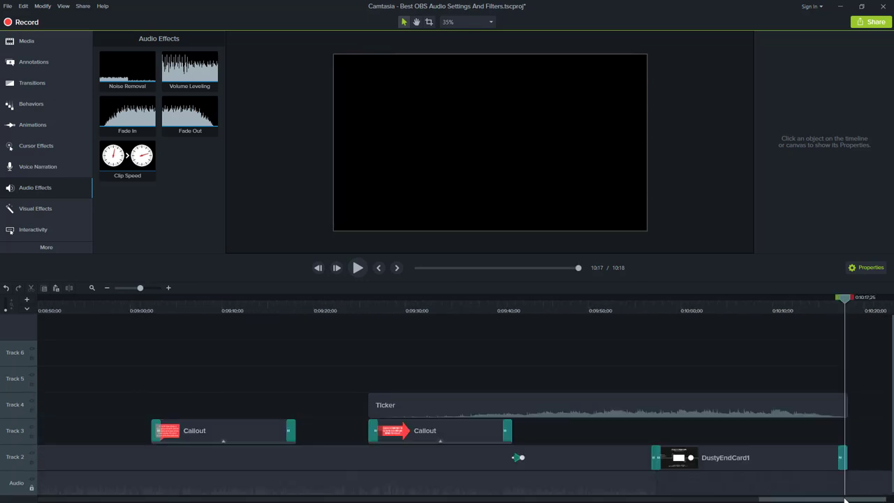
click(831, 410)
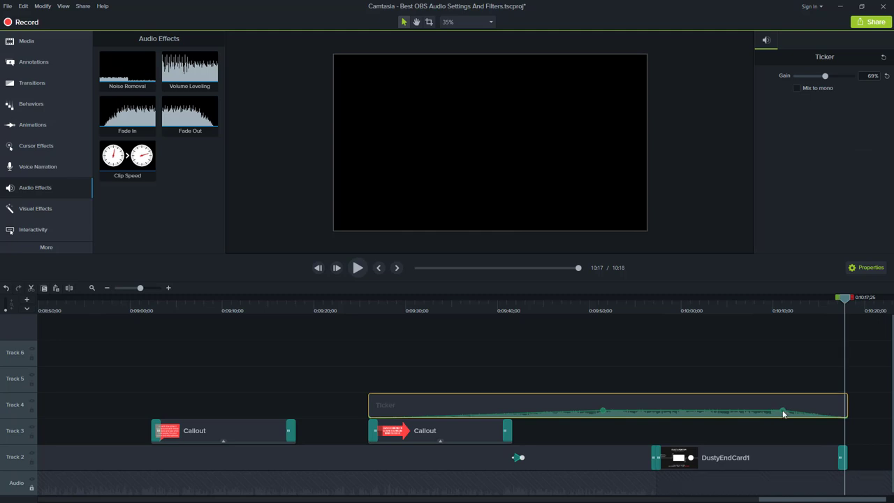
Apply Fade Out to Ticker, adjust its volume points, and play the ending from about 10:05.
drag(783, 413, 765, 412)
drag(190, 119, 780, 400)
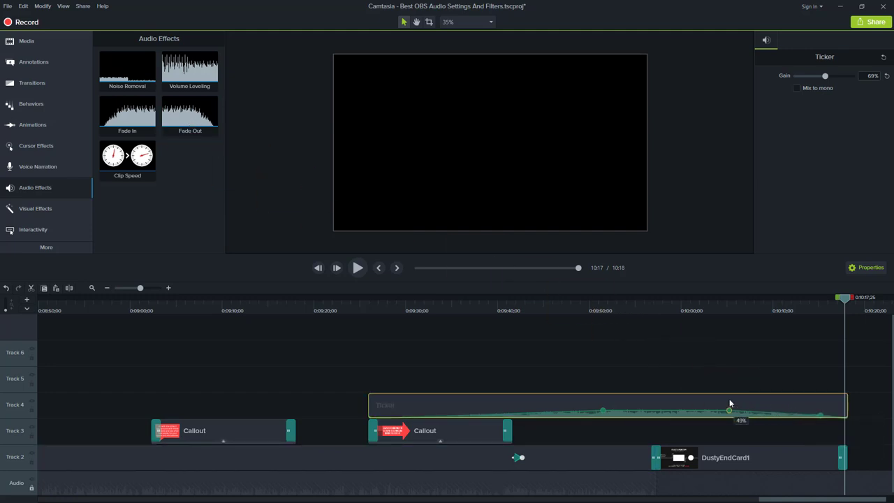
drag(779, 408, 751, 412)
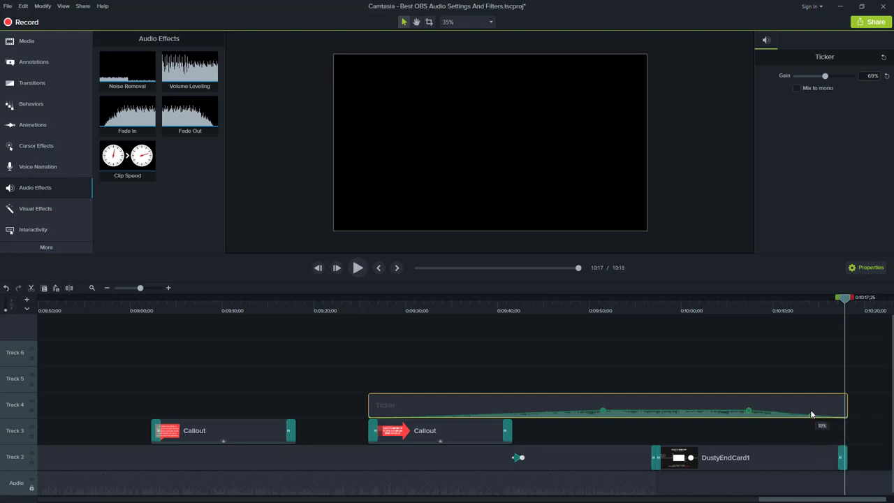
drag(811, 410, 847, 426)
click(735, 311)
click(735, 314)
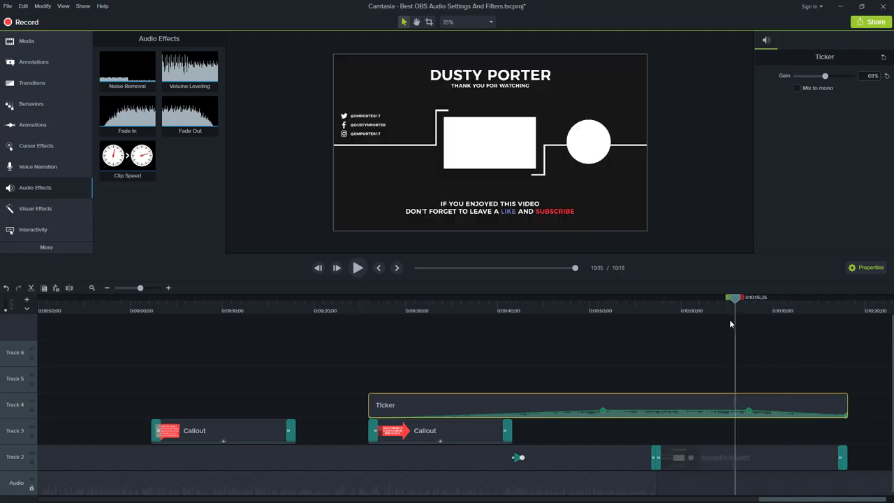
key(space)
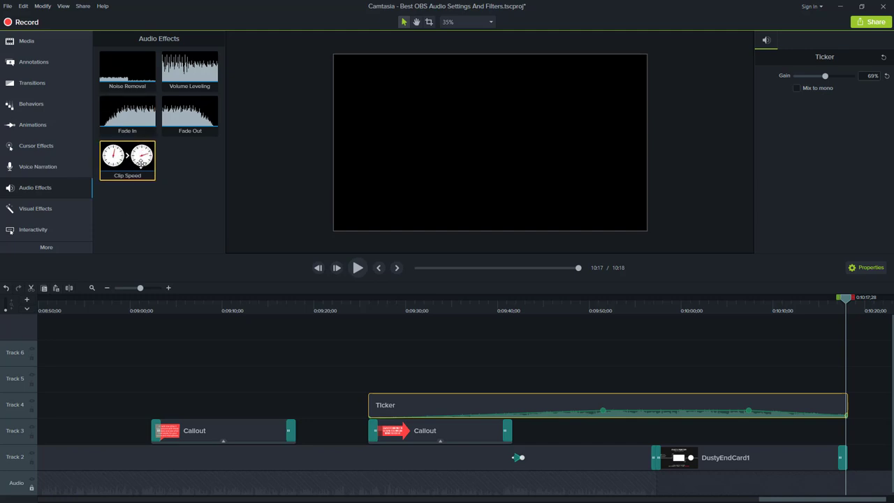
click(35, 210)
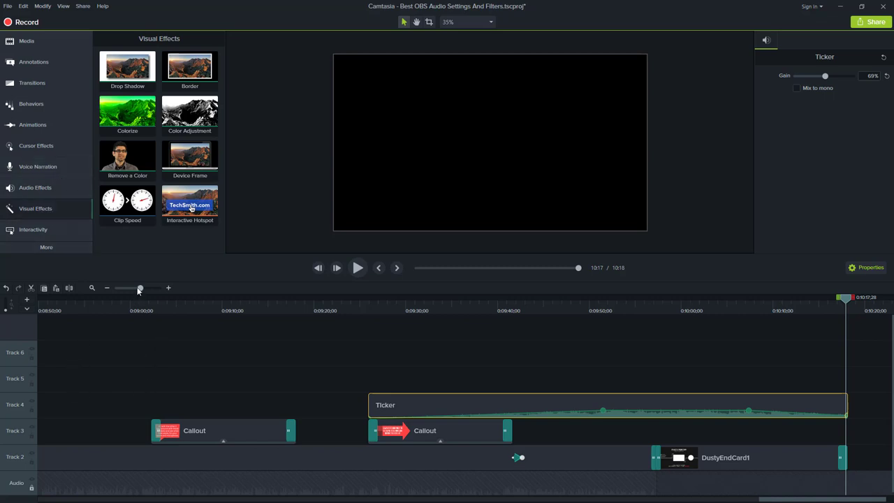
drag(139, 288, 130, 290)
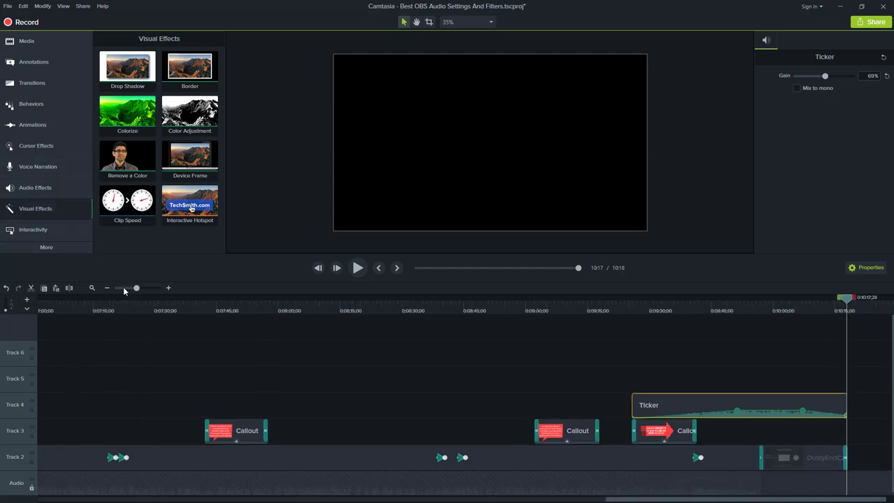
click(126, 289)
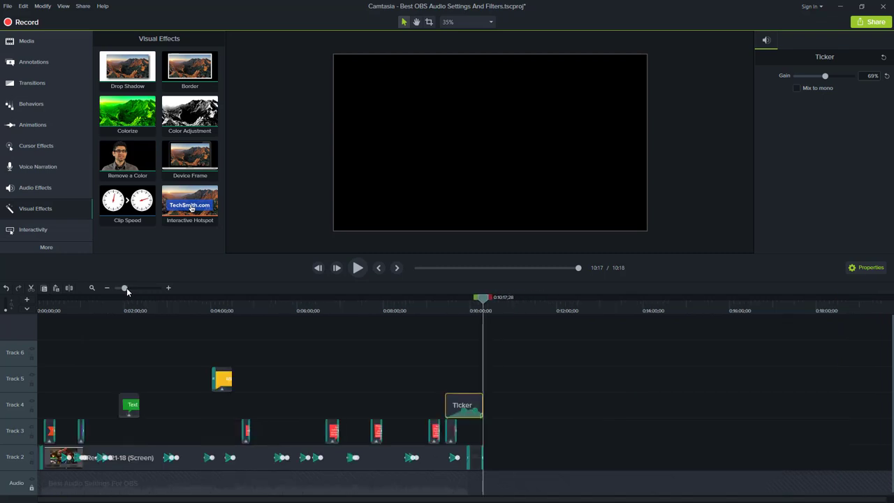
drag(127, 288, 132, 288)
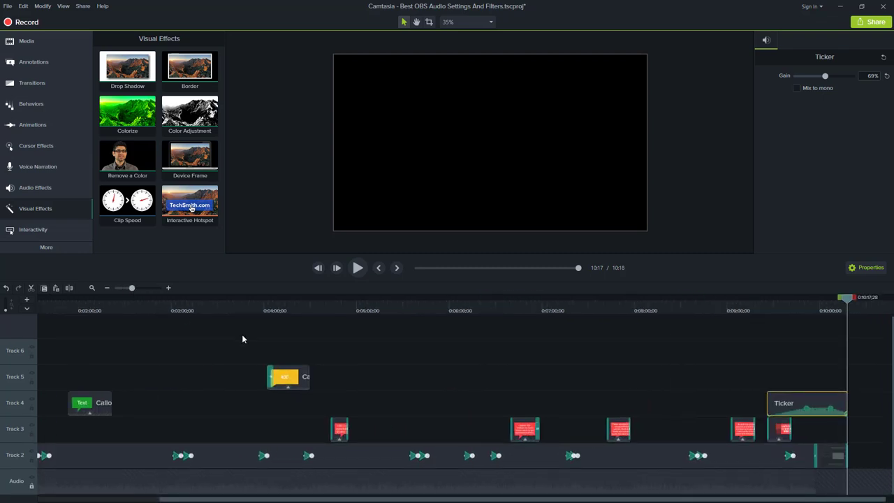
drag(201, 308, 218, 313)
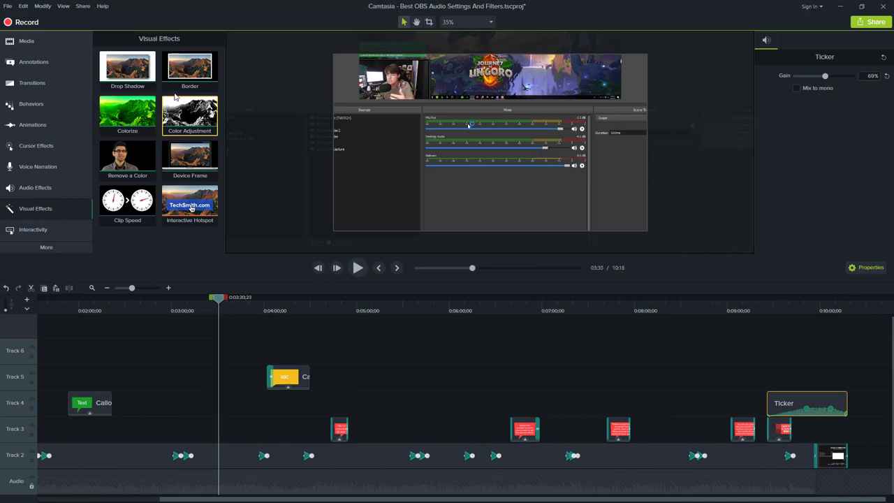
drag(130, 110, 221, 455)
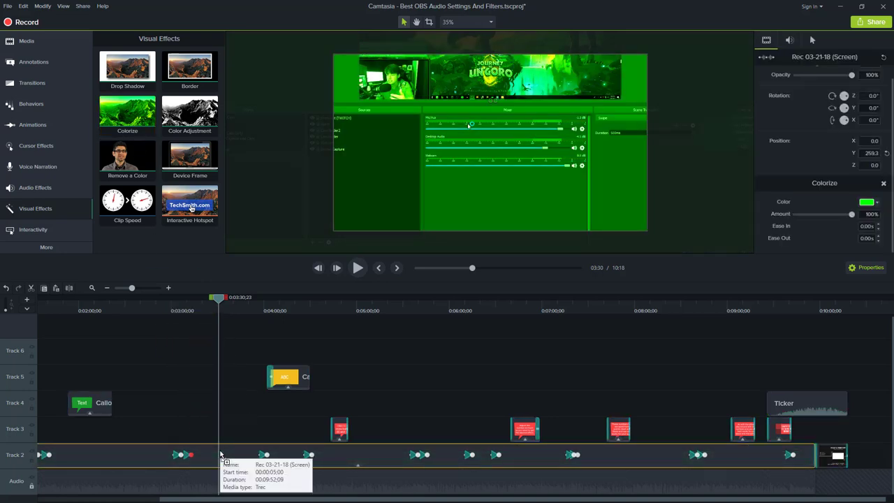
click(866, 202)
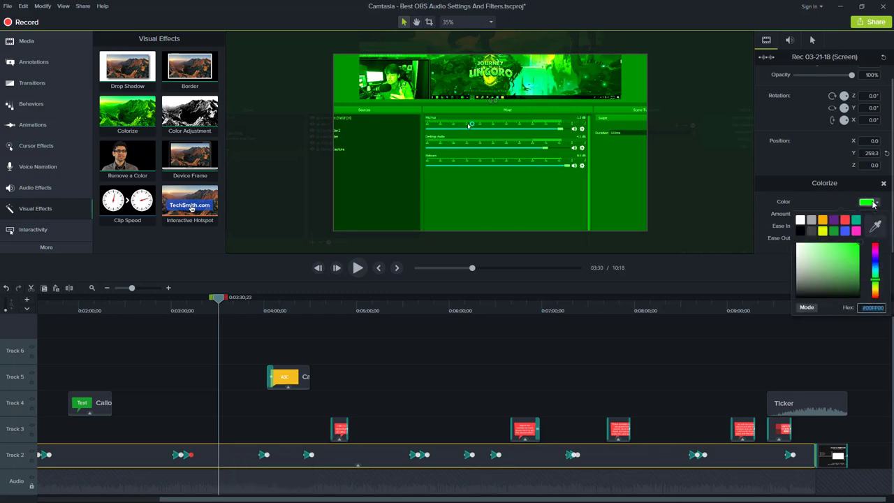
click(852, 215)
click(866, 202)
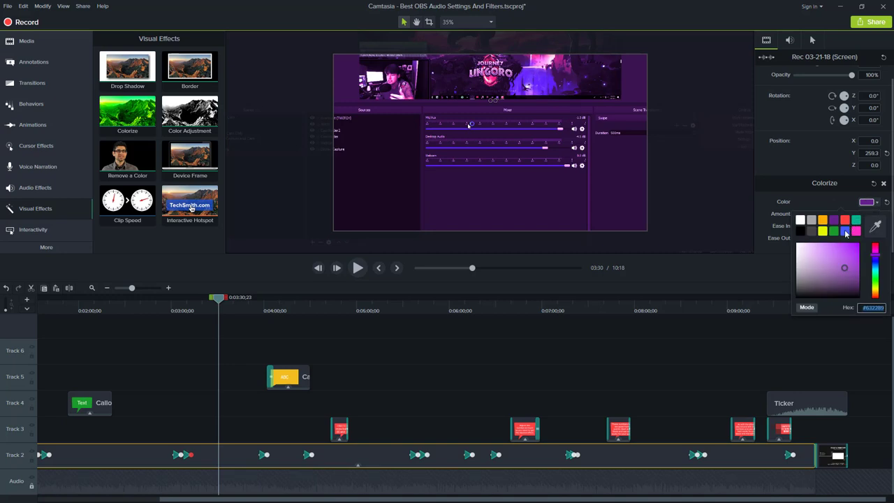
click(846, 236)
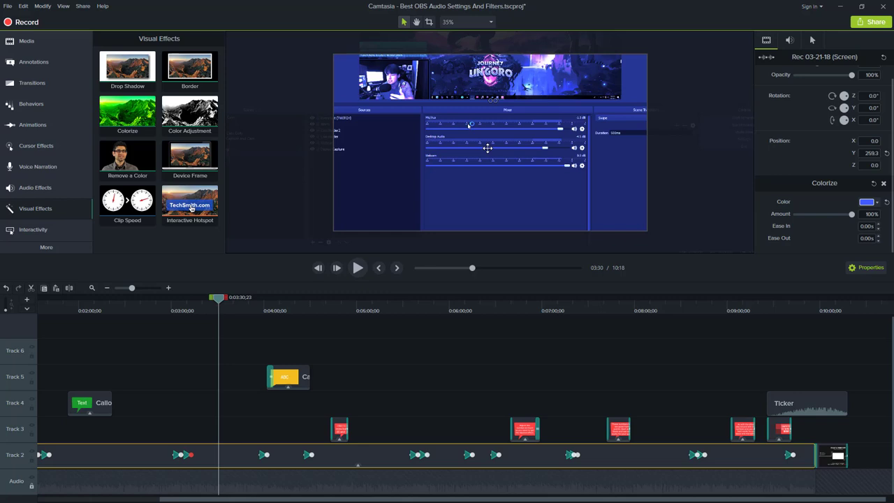
key(ctrl+z)
key(ctrl+z)
key(ctrl+z)
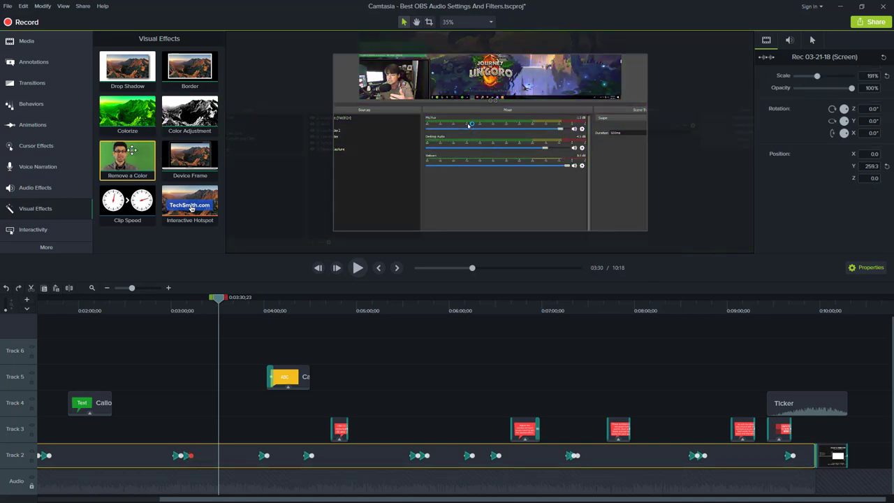
drag(128, 155, 230, 458)
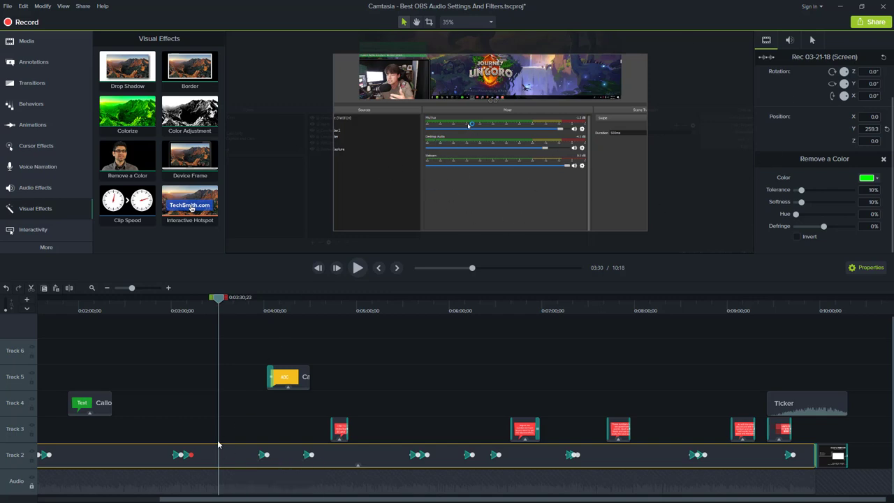
key(ctrl+z)
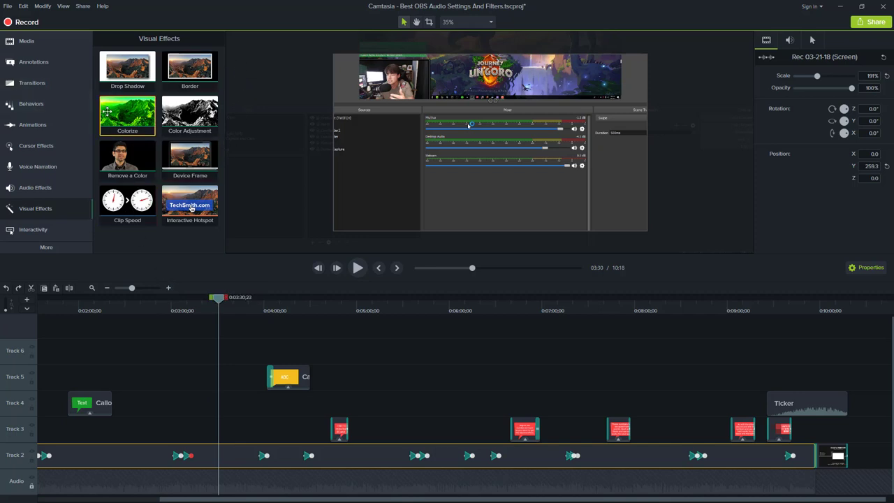
Add a trial quiz from Interactivity at the playhead, then remove it again.
click(34, 229)
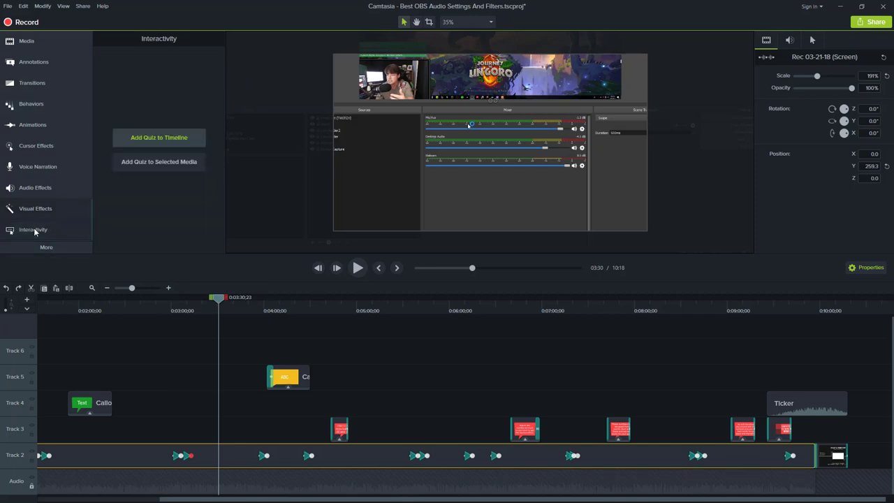
click(151, 137)
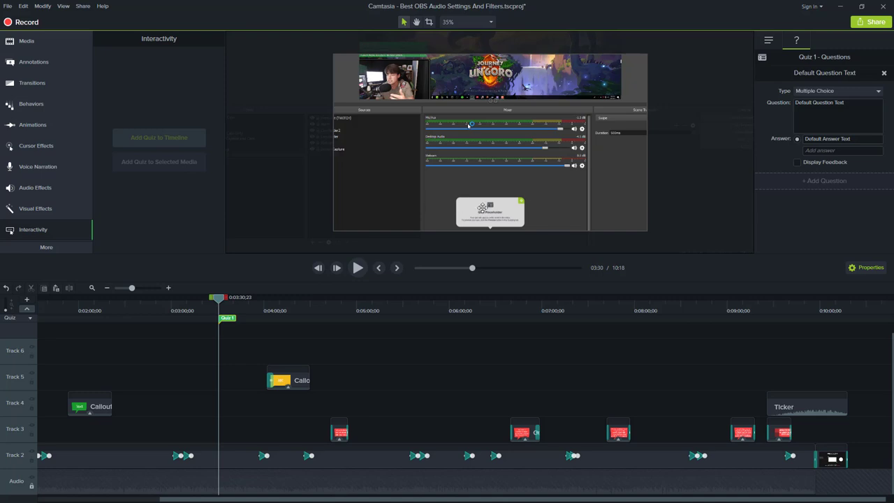
drag(492, 212, 490, 207)
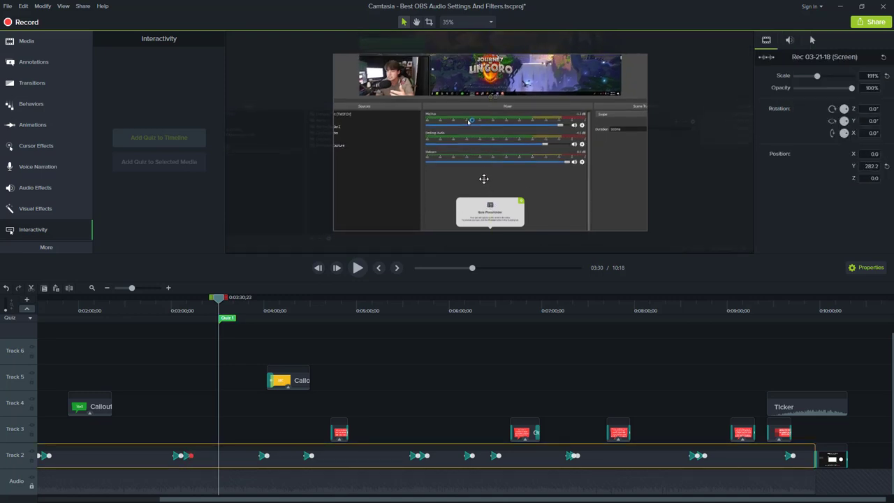
key(Delete)
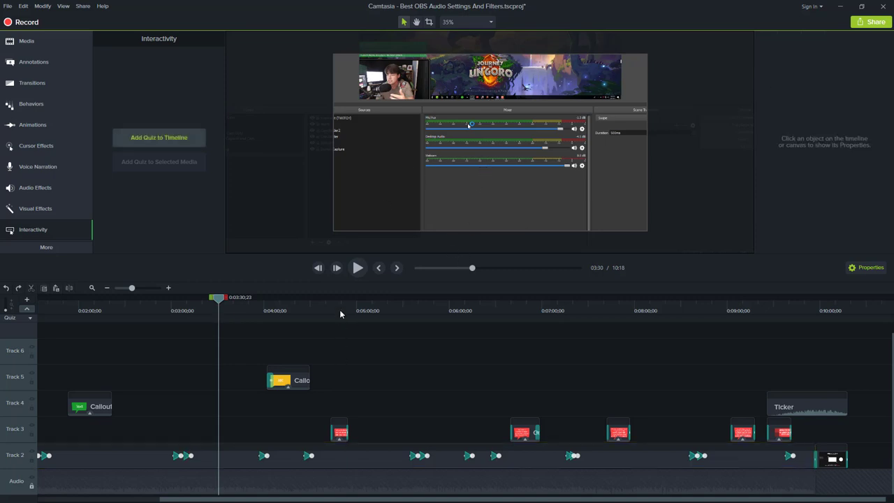
Move the playhead to 2:51 and bring up the Share menu options.
click(32, 230)
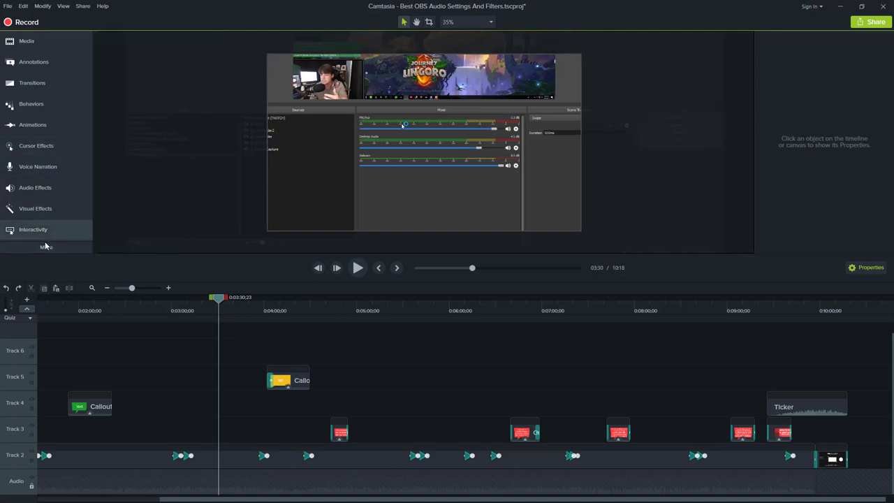
click(46, 247)
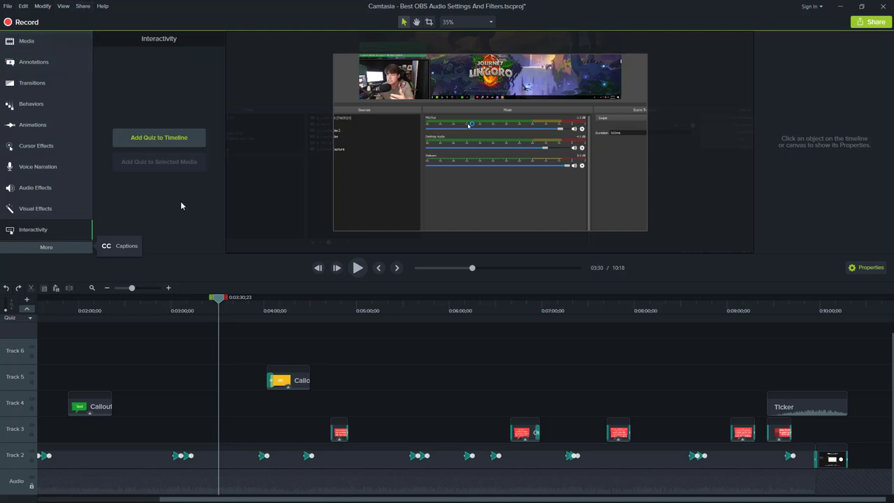
click(158, 312)
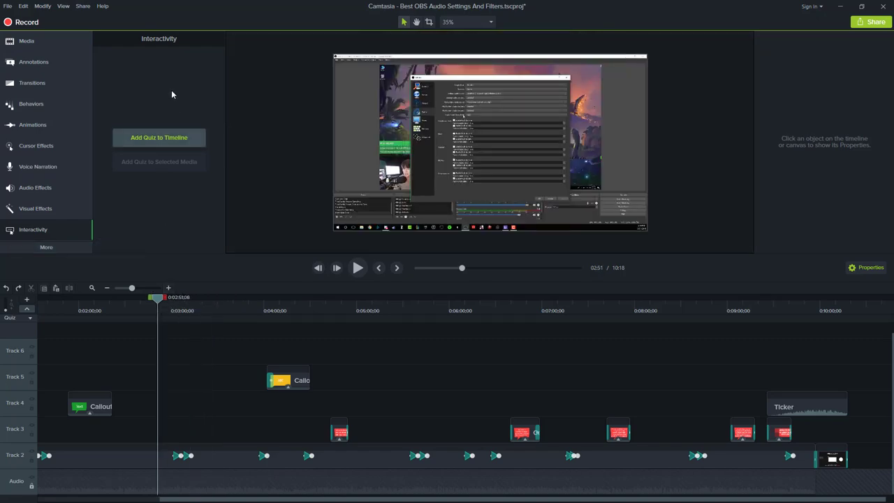
click(82, 6)
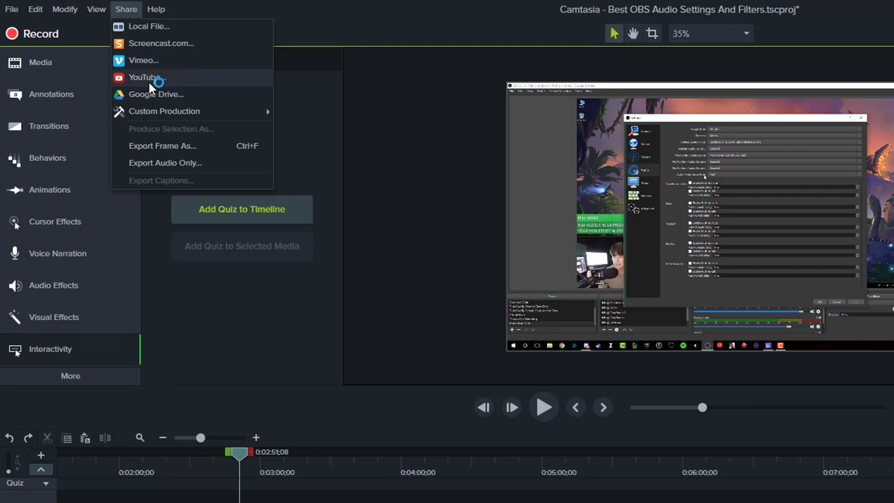
Start a New Custom Production and inspect the MP4 only (up to 1080p) preset in the preset manager.
mouse_move(149, 117)
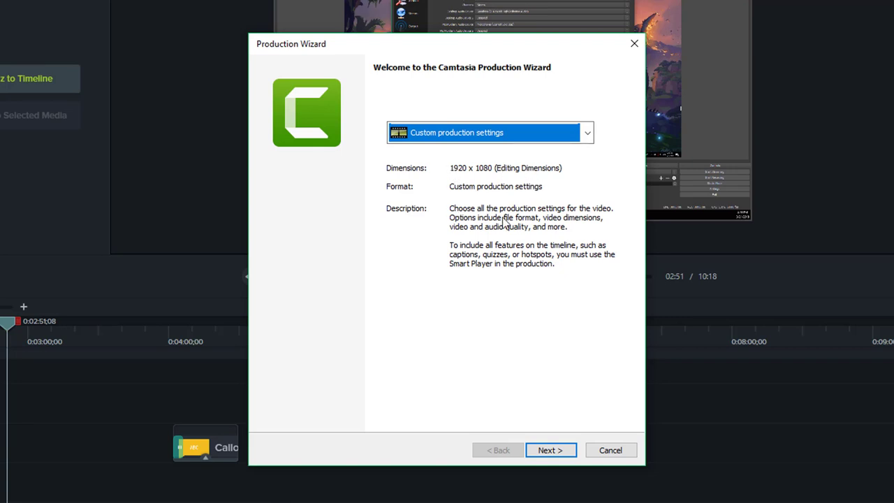
click(588, 132)
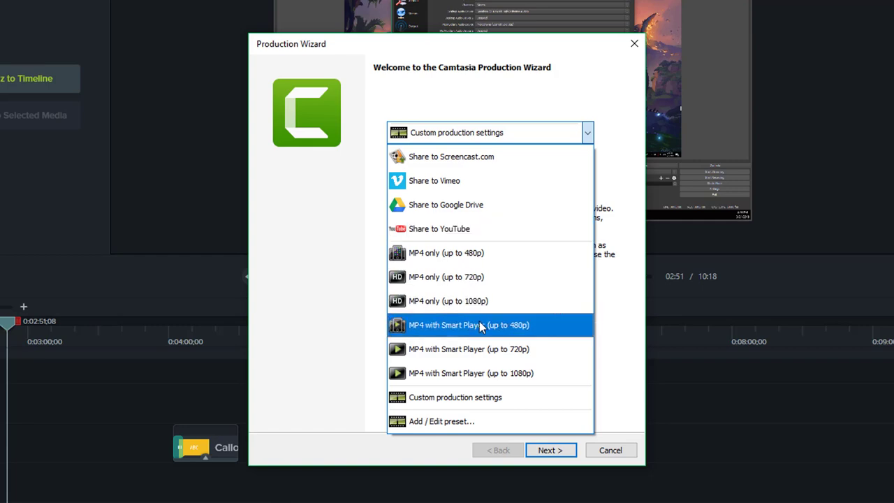
click(443, 419)
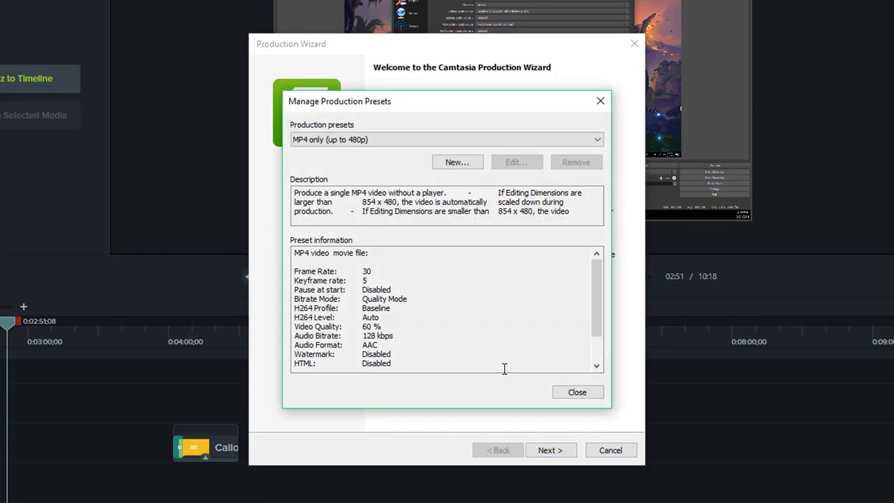
click(336, 139)
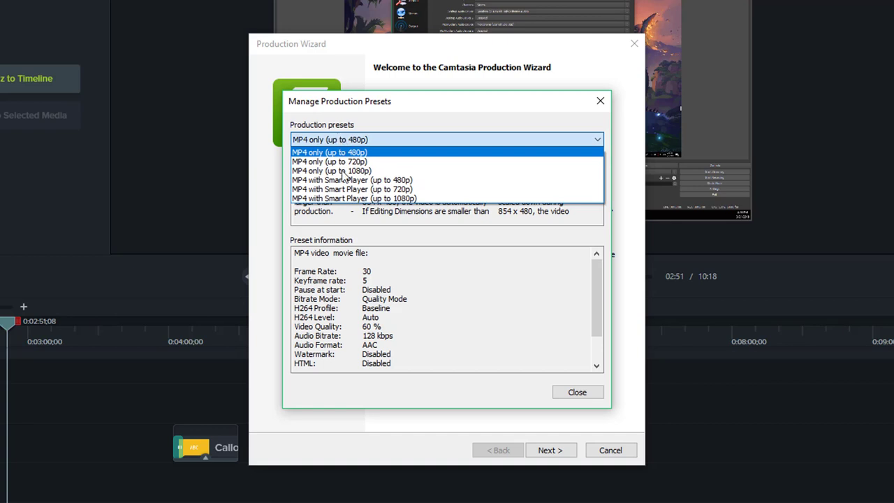
click(327, 171)
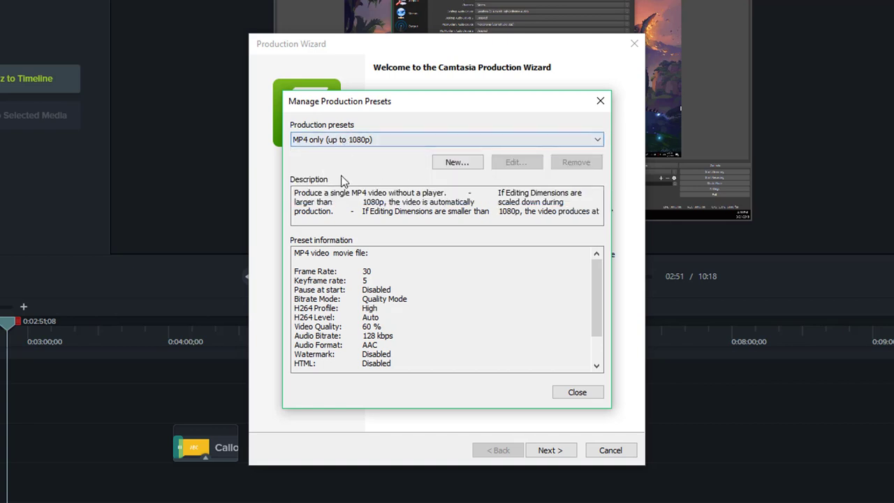
click(574, 393)
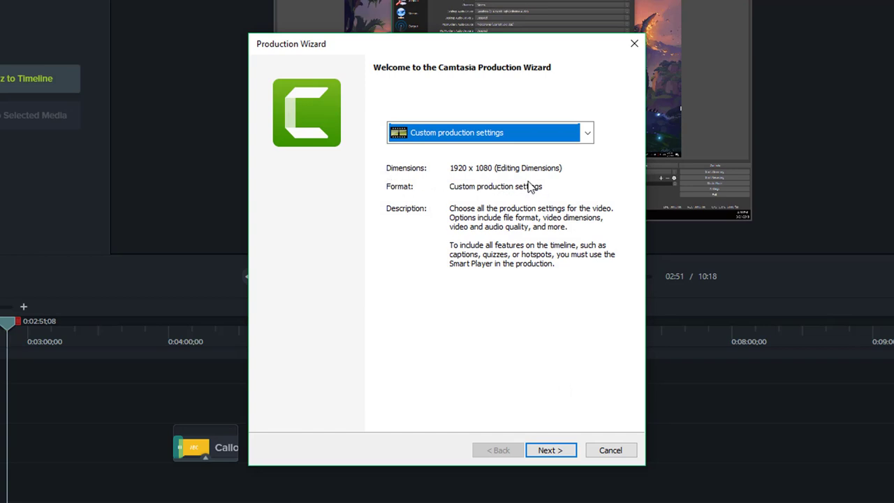
Advance through format, Smart Player and Video Options to the output page, then cancel production.
click(544, 451)
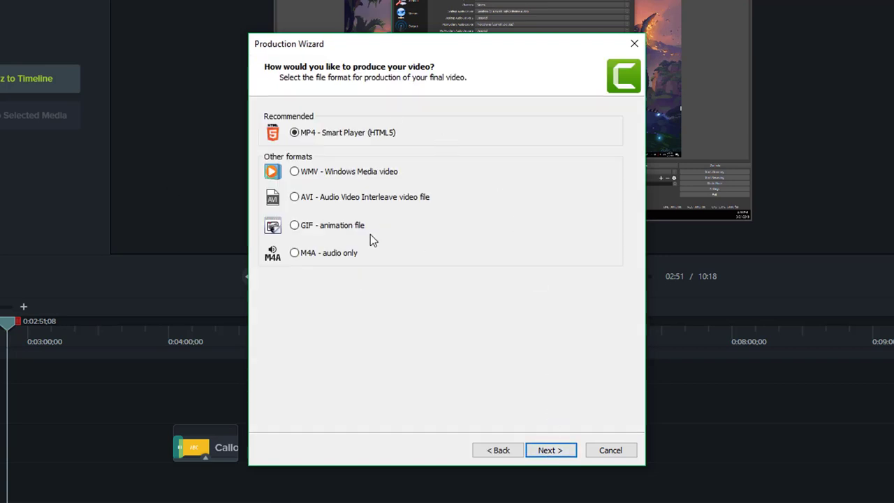
click(550, 451)
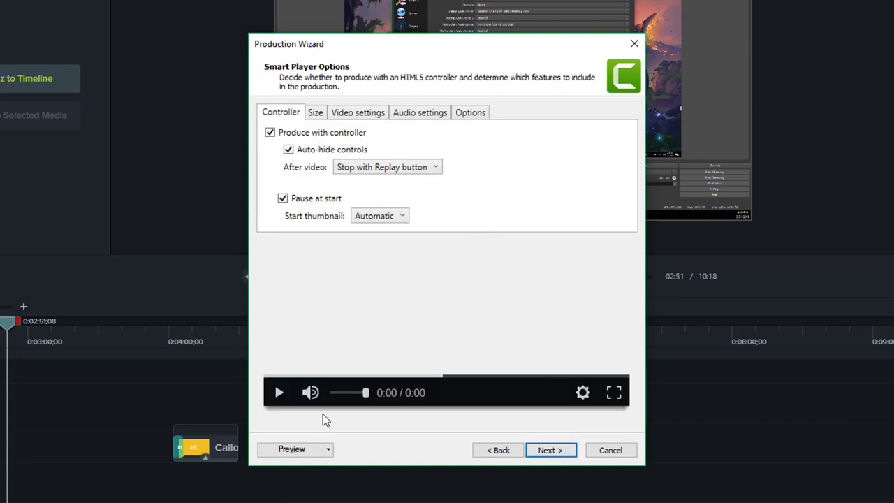
click(560, 449)
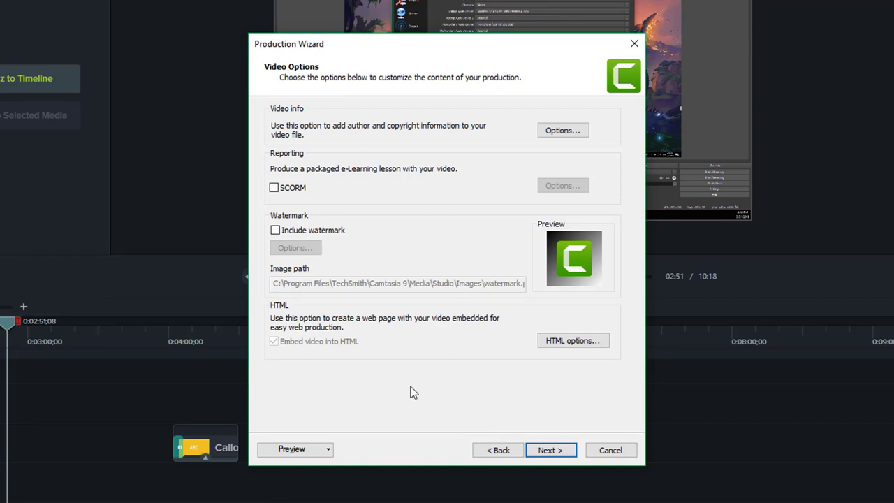
click(551, 450)
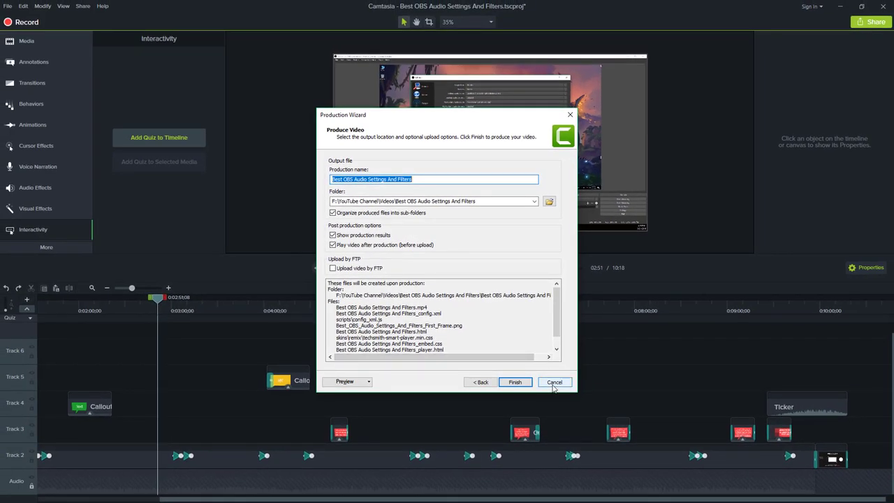
click(553, 384)
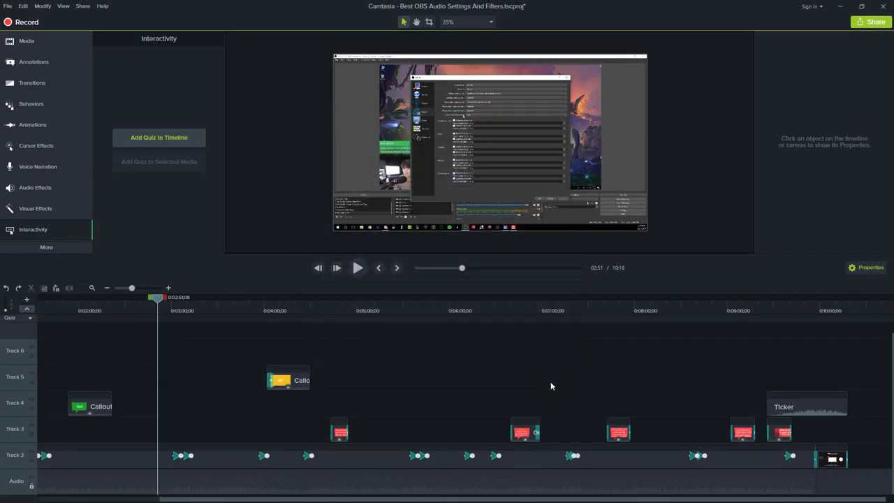